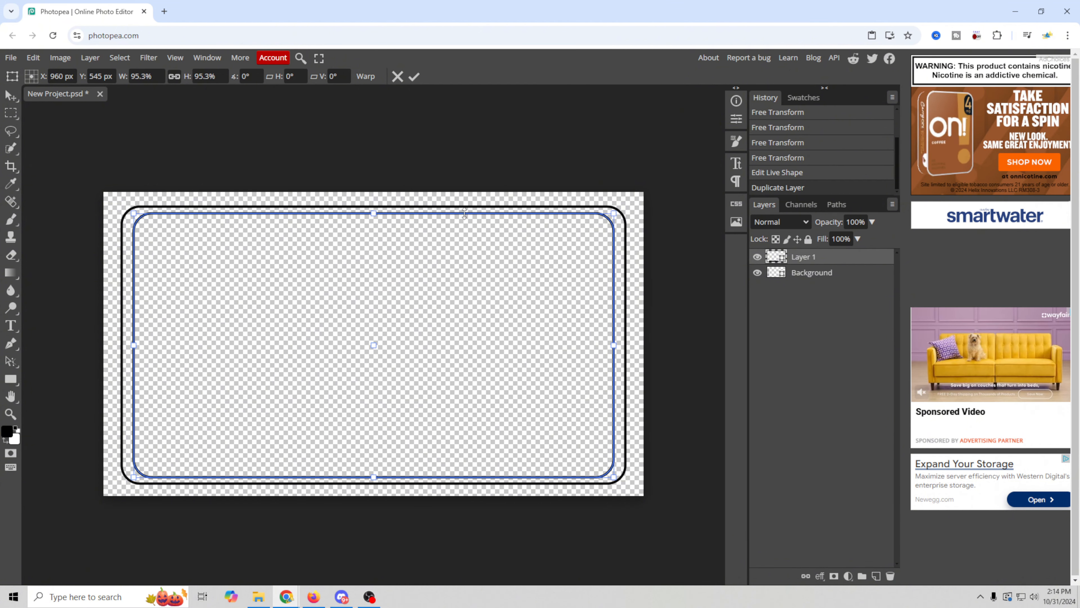
Step: Nudge the inner rounded rectangle to X 969 px and stretch its left side to about 96.42% width inside the outer frame
key("Right")
key("Right")
key("Right")
key("Right")
key("Right")
key("Right")
key("Right")
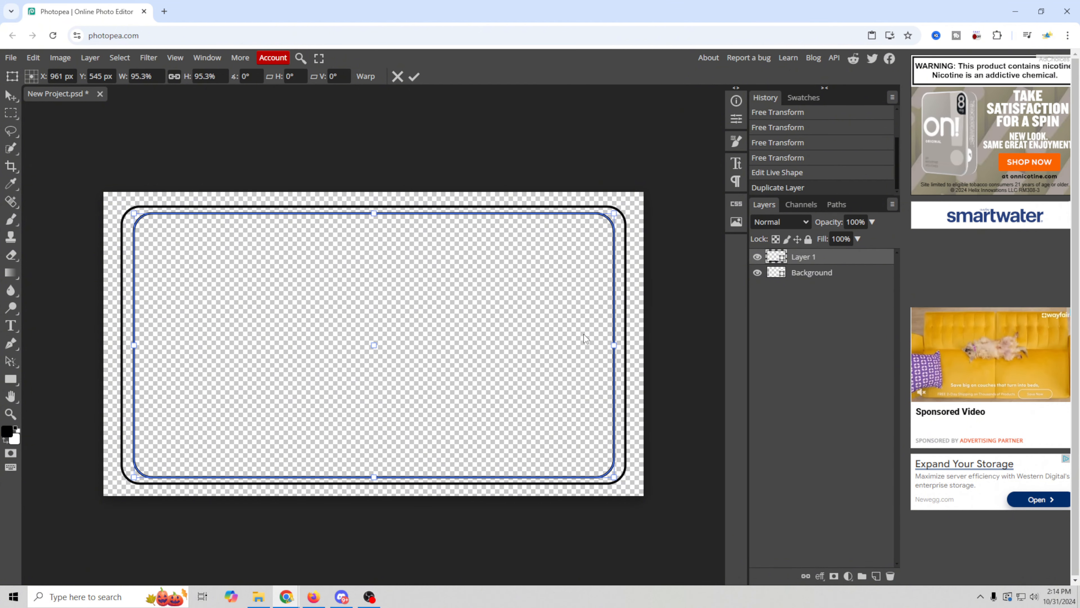
key("Right")
key("Right")
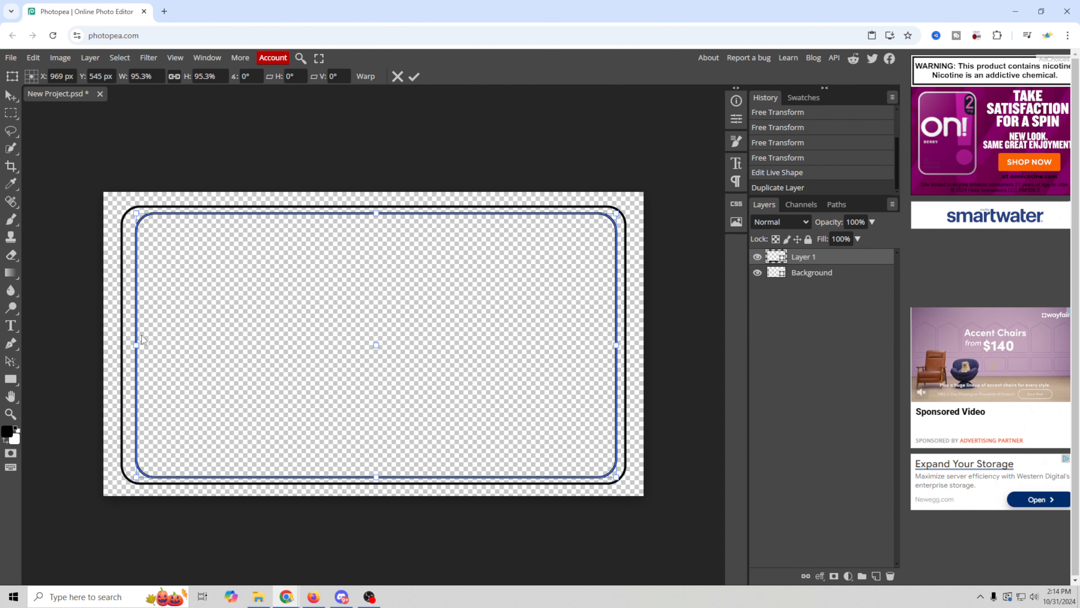
left_click_drag(137, 345, 131, 348)
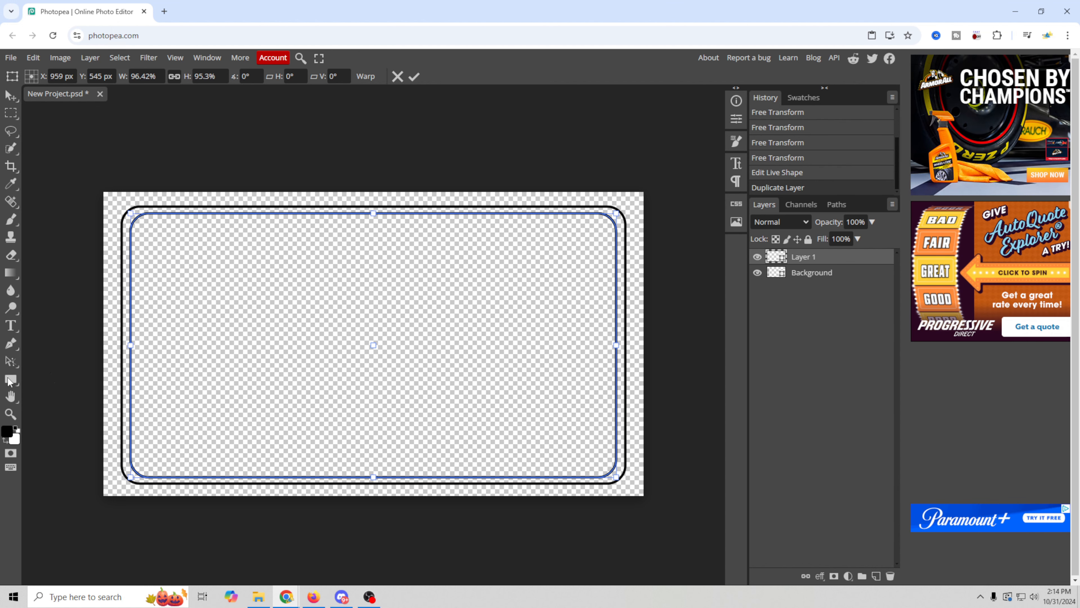
Step: Set the inner rectangle's stroke to 14 px and all its corner radii to 55
left_click(10, 380)
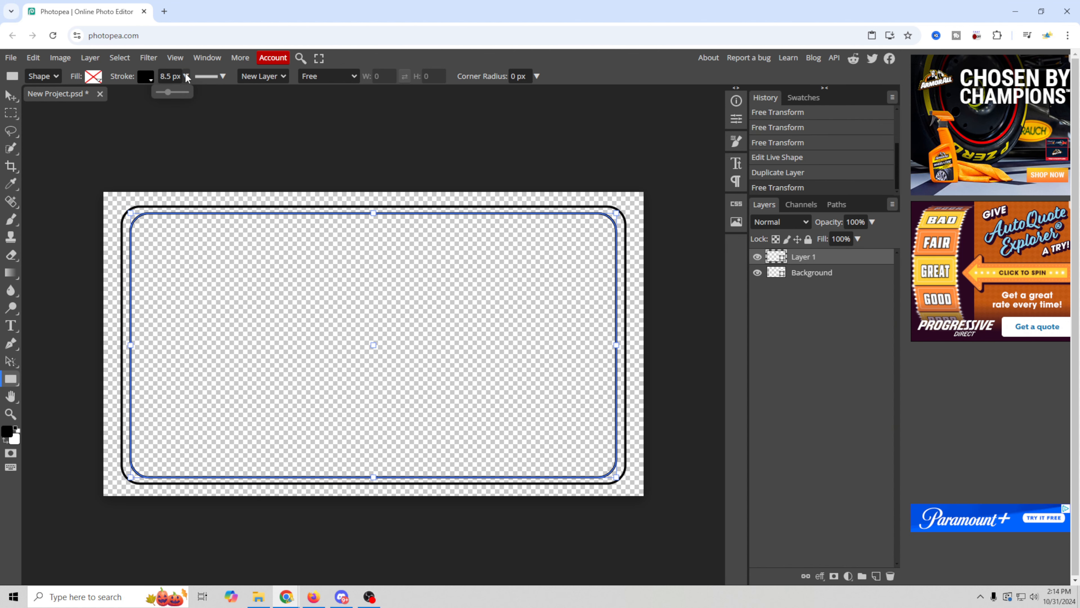
left_click_drag(169, 97, 171, 98)
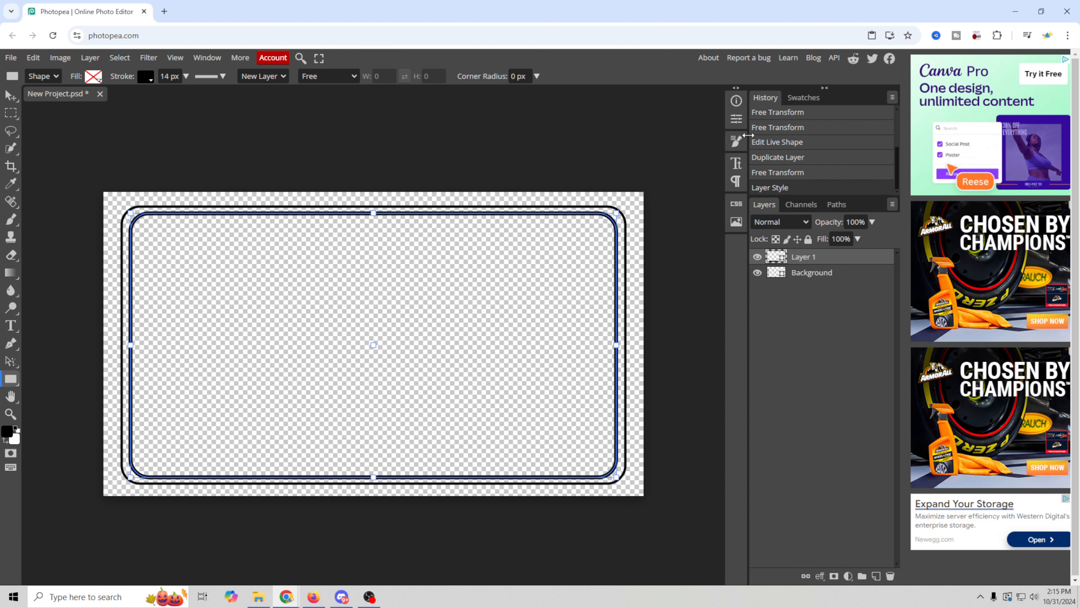
left_click(736, 119)
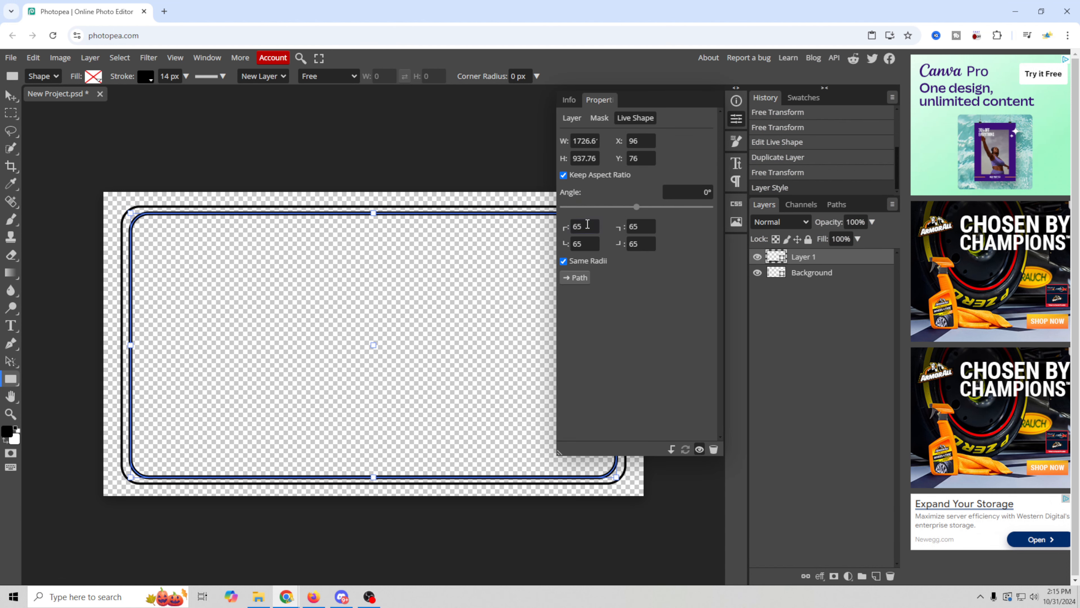
type("55")
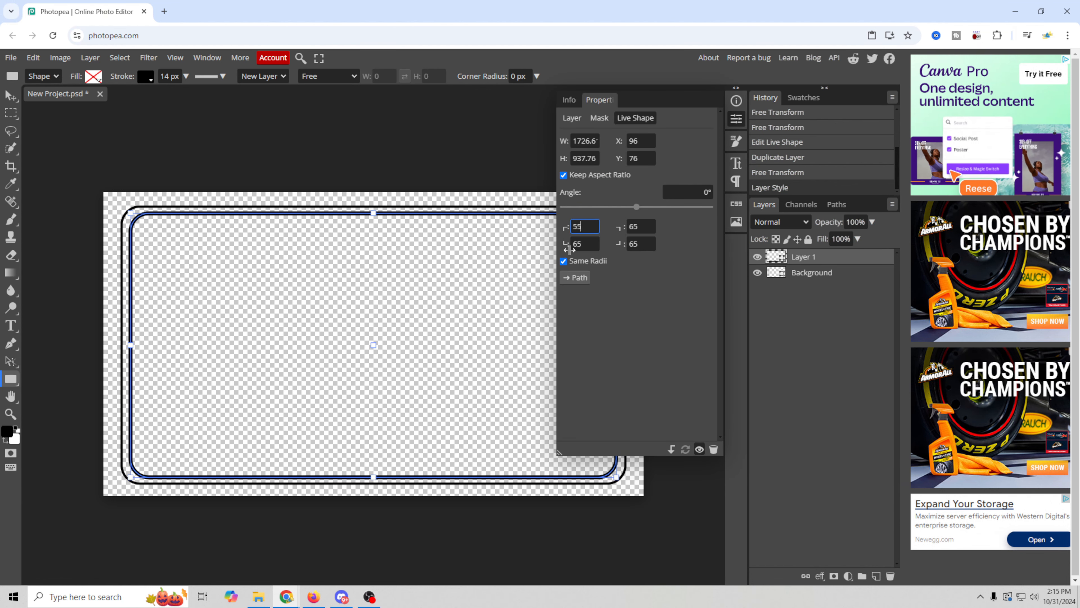
key("Return")
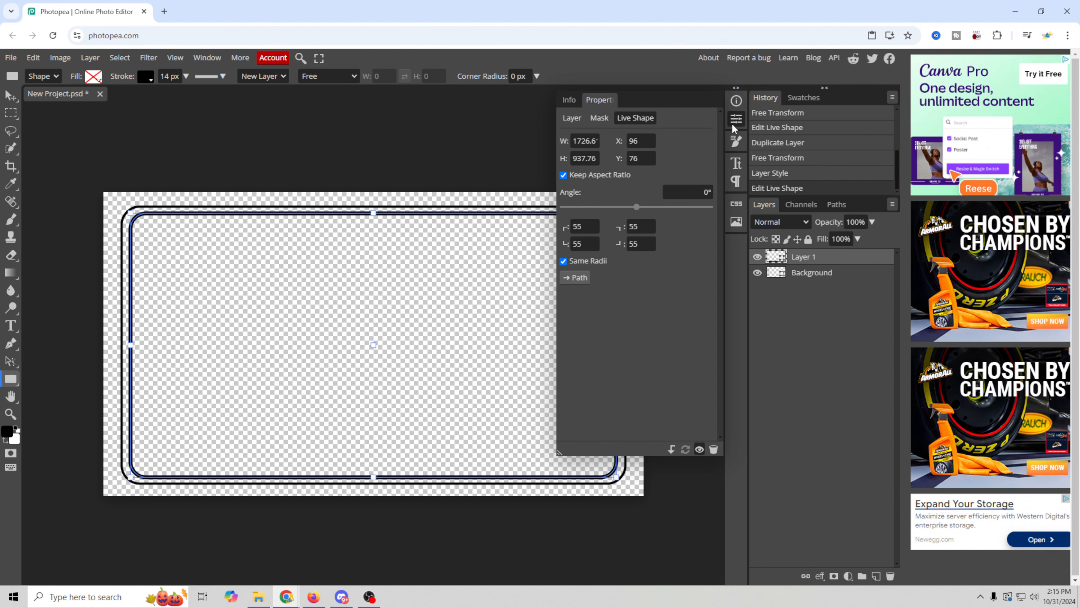
left_click(734, 122)
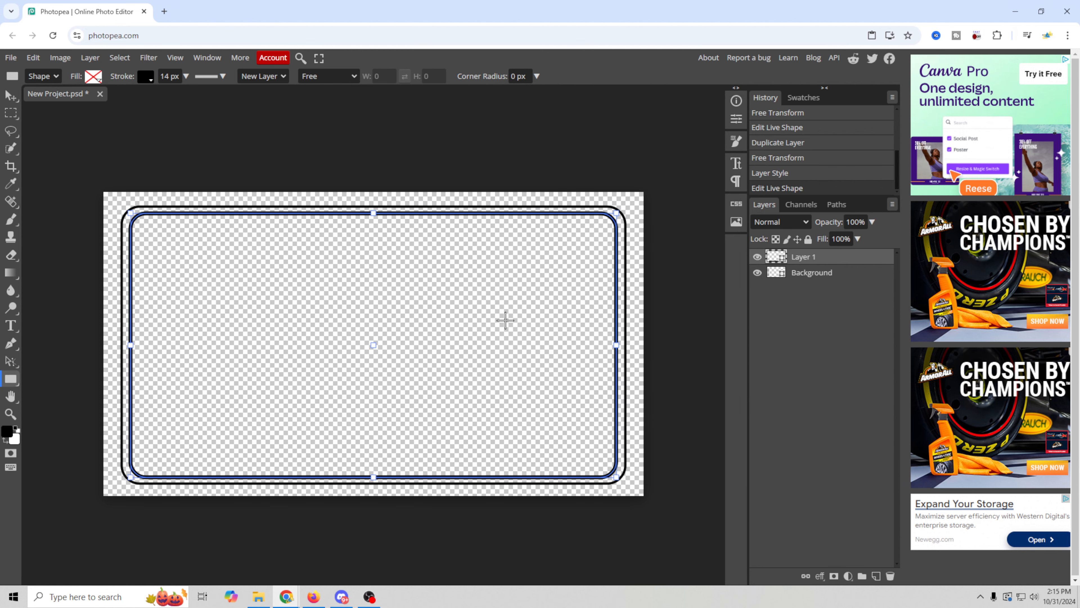
Step: Duplicate the Layer 1 rectangle, scale the copy to about 93.39% and nudge it right to X 976 px
key("v")
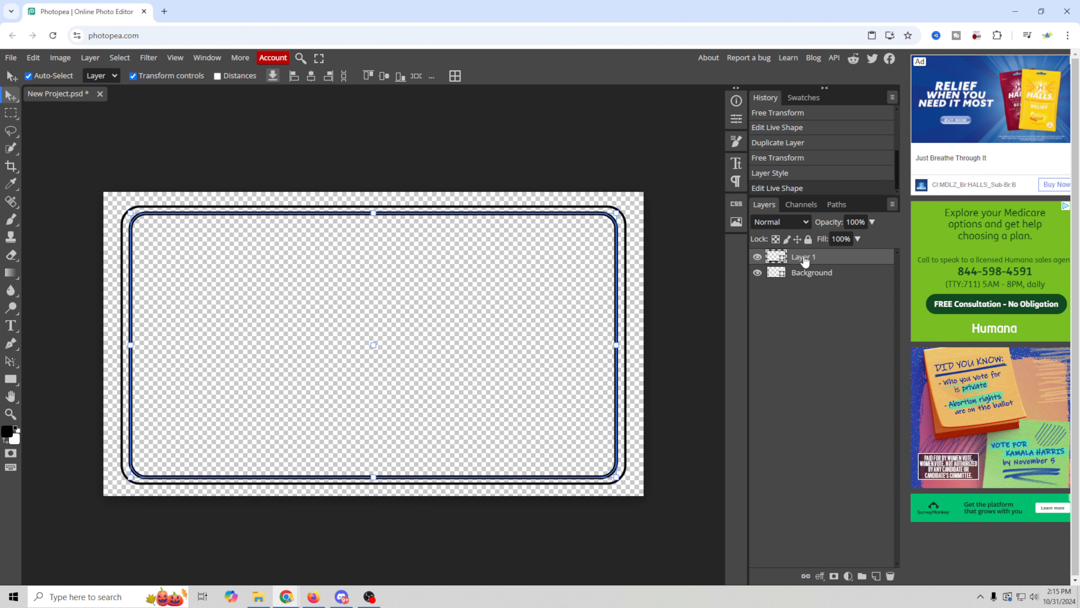
key("ctrl+j")
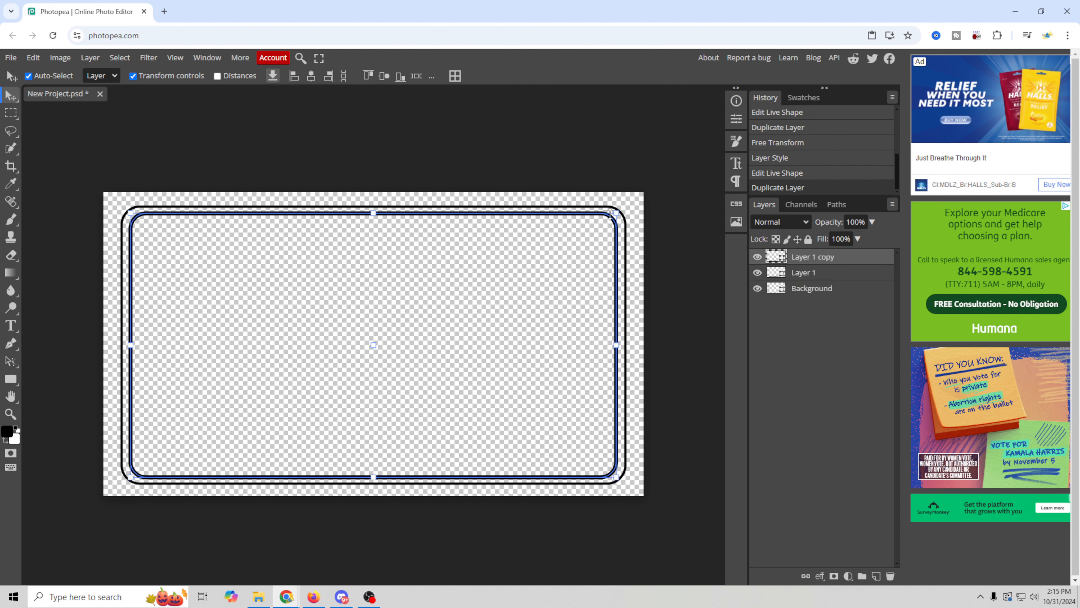
left_click_drag(609, 214, 592, 232)
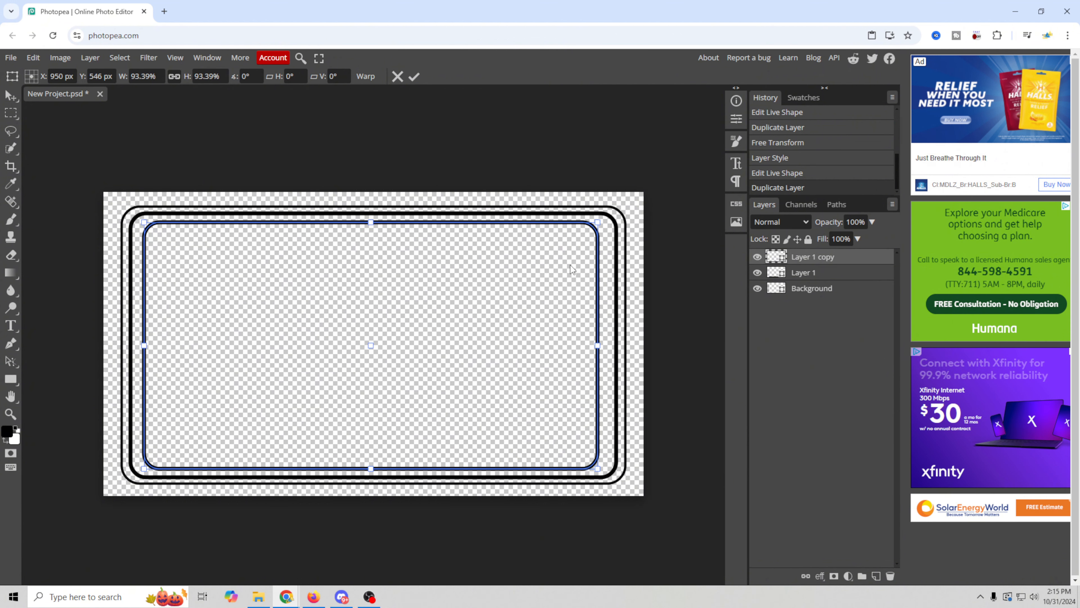
key("Right")
key("Right")
key("Right")
key("Right")
key("Right")
key("Right")
key("Right")
key("Right")
key("Right")
key("Right")
key("Right")
key("Right")
key("Right")
key("Right")
key("Right")
key("Right")
key("Right")
key("Right")
key("Right")
key("Right")
key("Right")
key("Right")
key("Right")
key("Right")
key("Right")
key("Right")
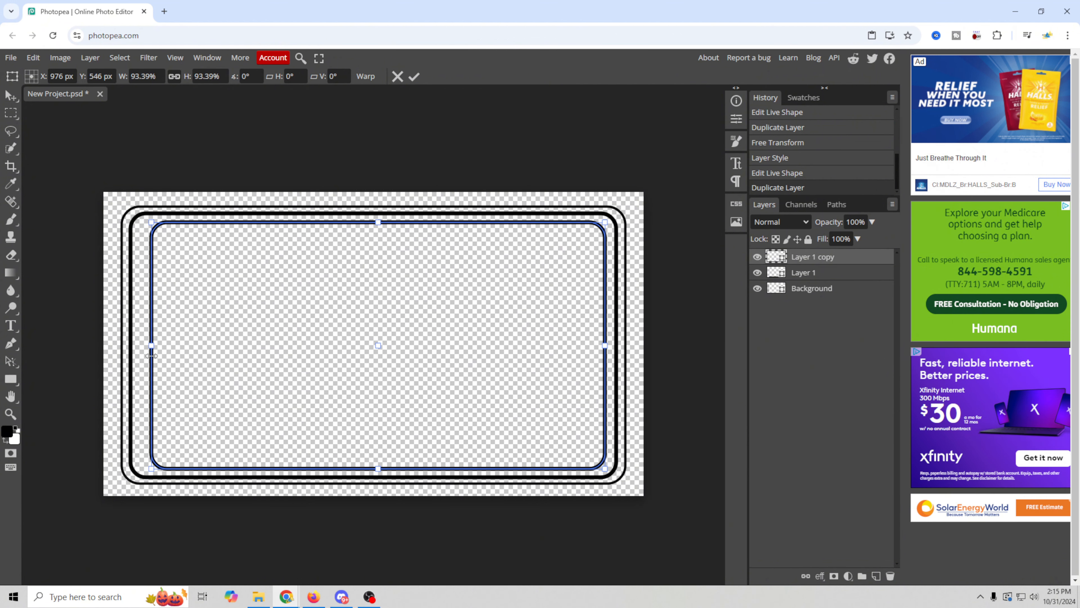
Step: Stretch the copied rectangle's left side to about 95.94% width and nudge the shape right to X 958 px
left_click_drag(153, 345, 139, 345)
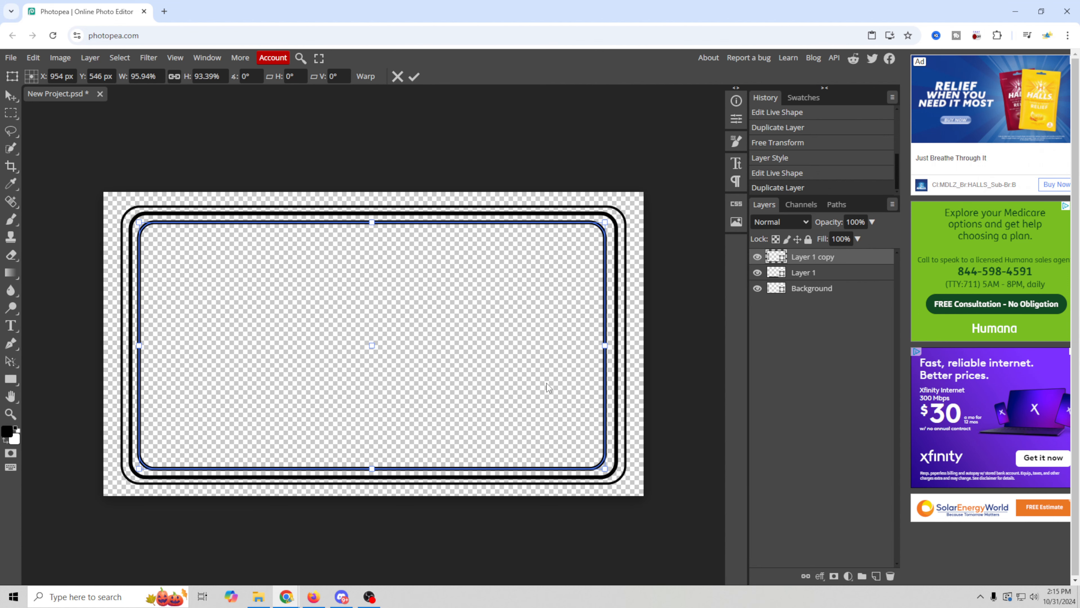
key("Right")
key("Right")
key("Right")
key("Right")
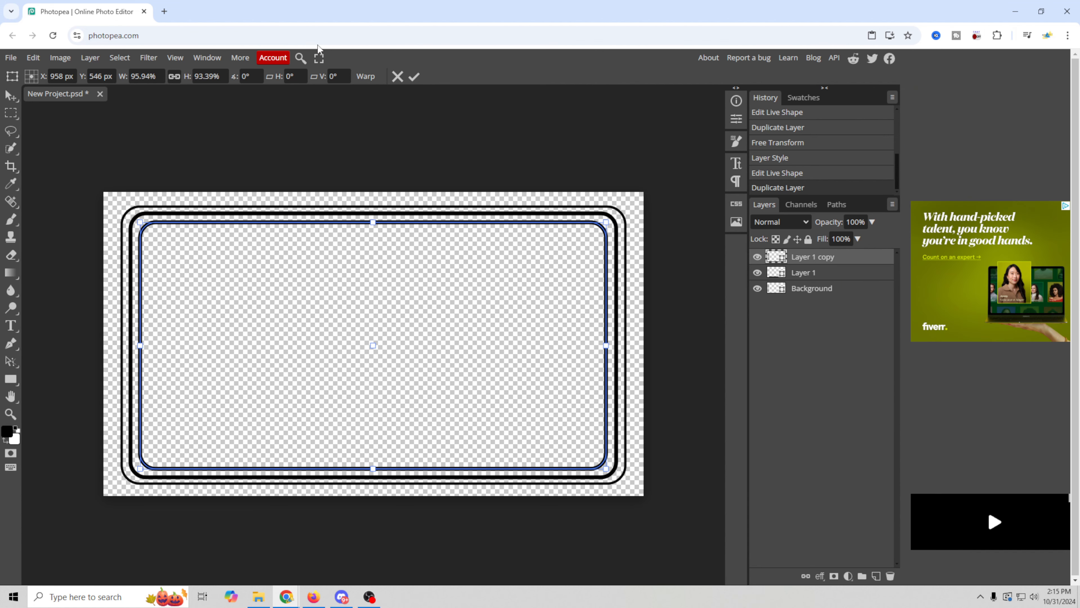
Step: Set the Layer 1 copy rectangle's stroke to 20 px and all its corner radii to 45
left_click(14, 382)
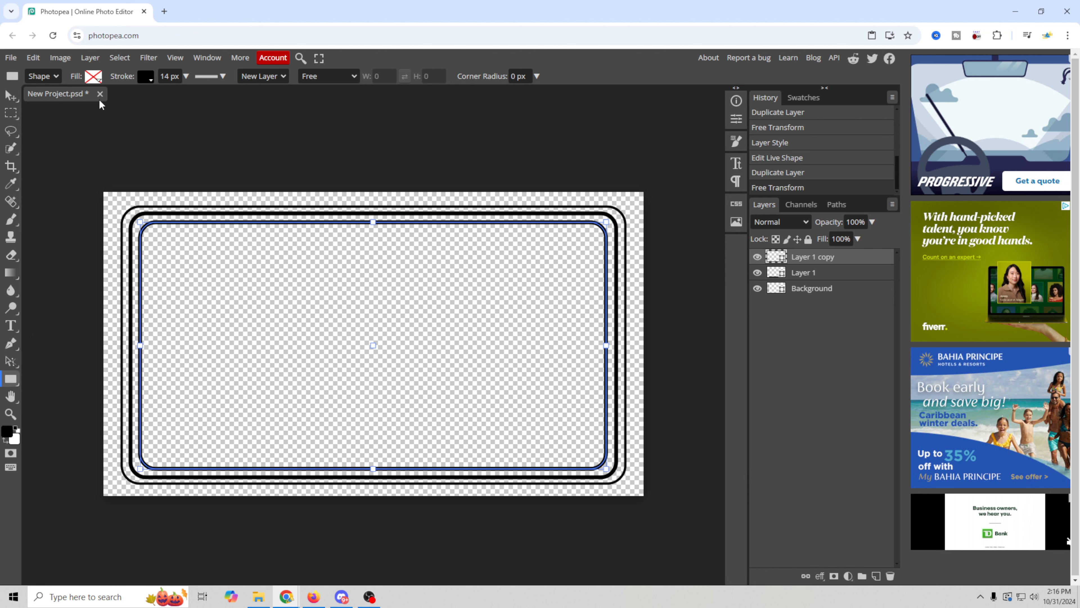
left_click(186, 76)
left_click_drag(170, 92, 173, 92)
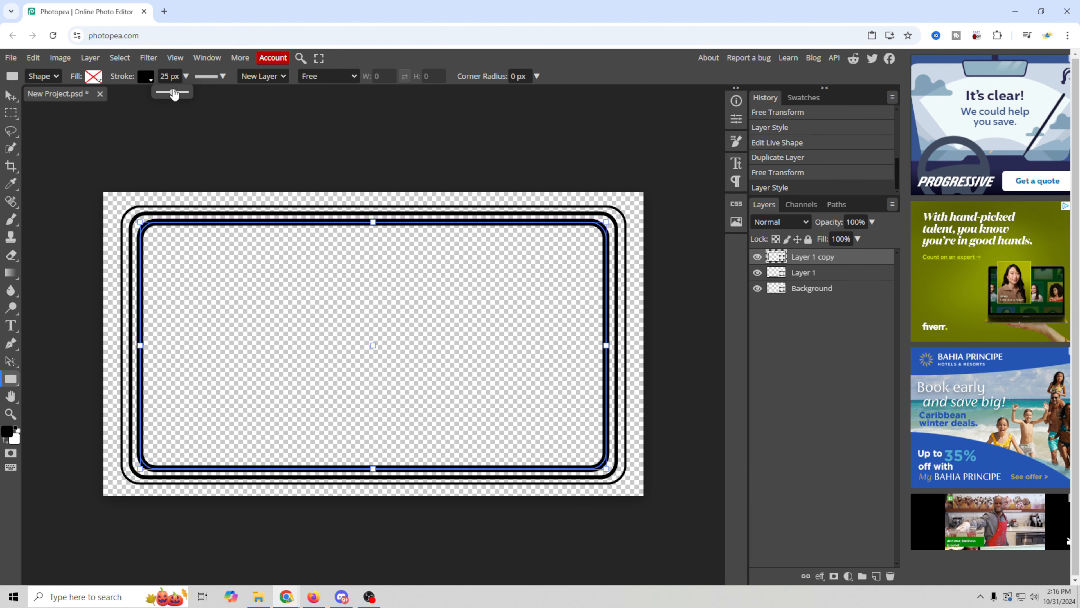
left_click(737, 121)
left_click(593, 226)
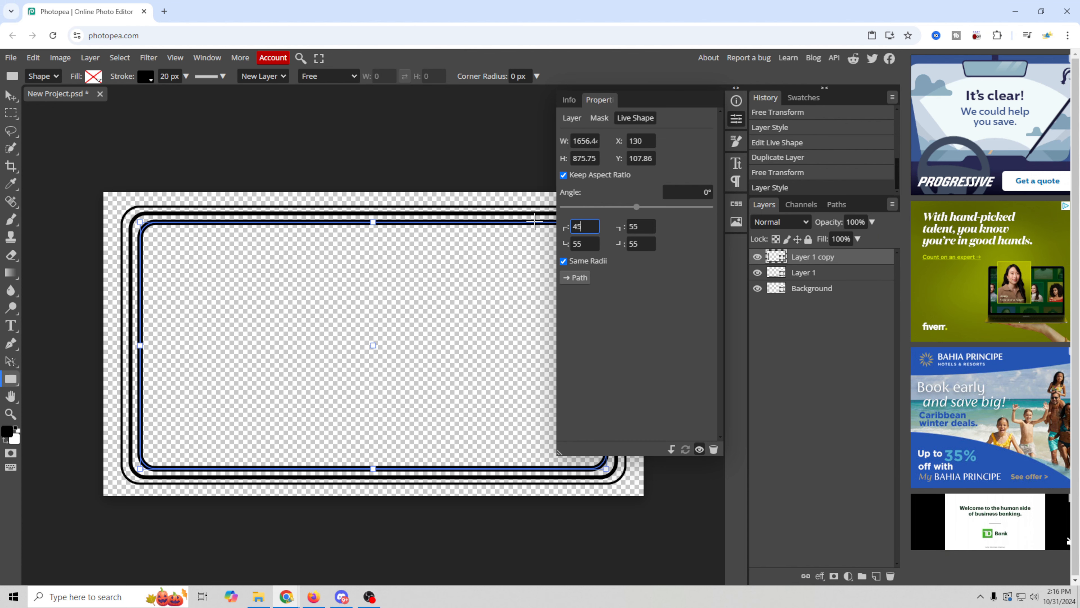
left_click(642, 243)
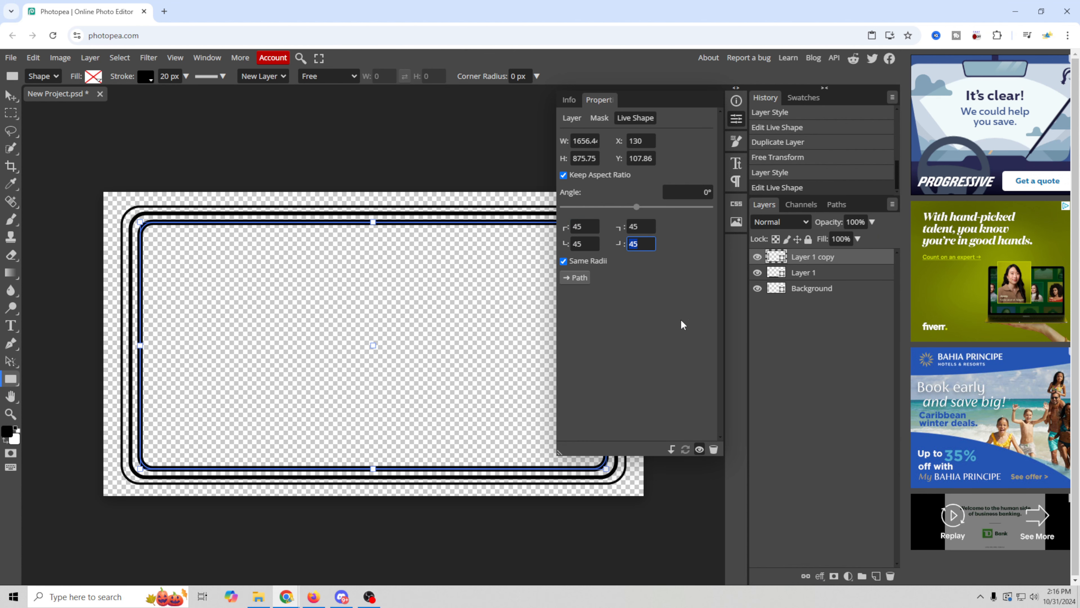
left_click(736, 118)
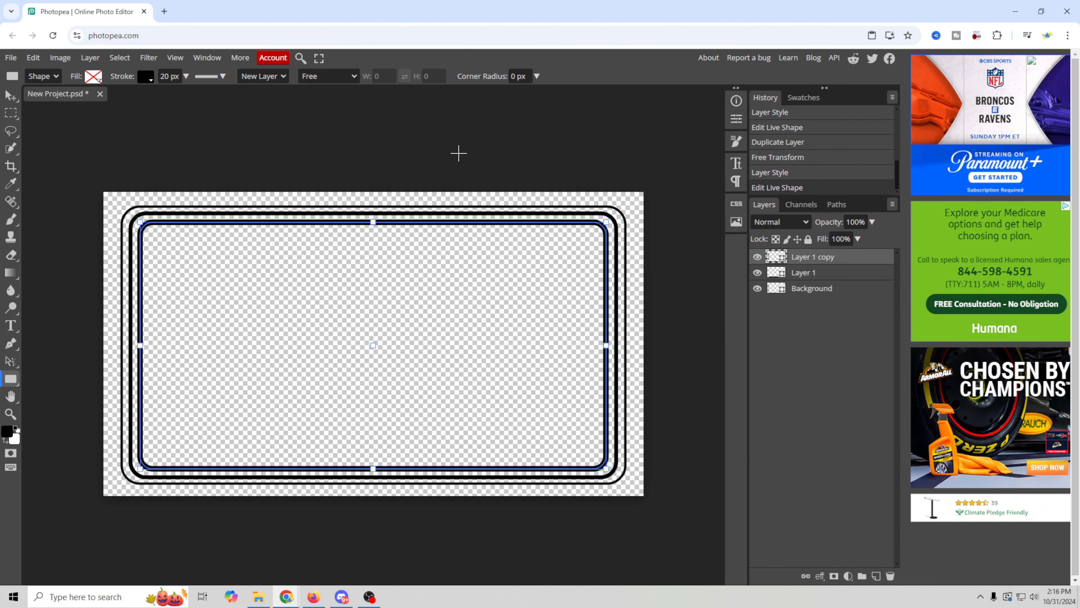
Step: Review the stroke settings of the outermost rectangle on the Background layer and of the Layer 1 copy rectangle
left_click(778, 289)
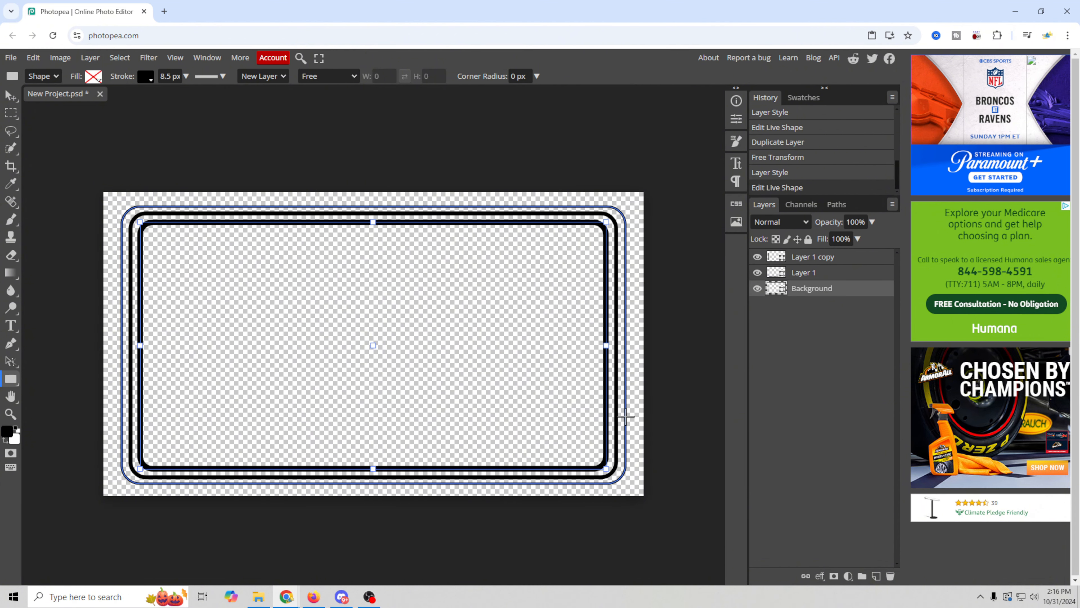
left_click(819, 258)
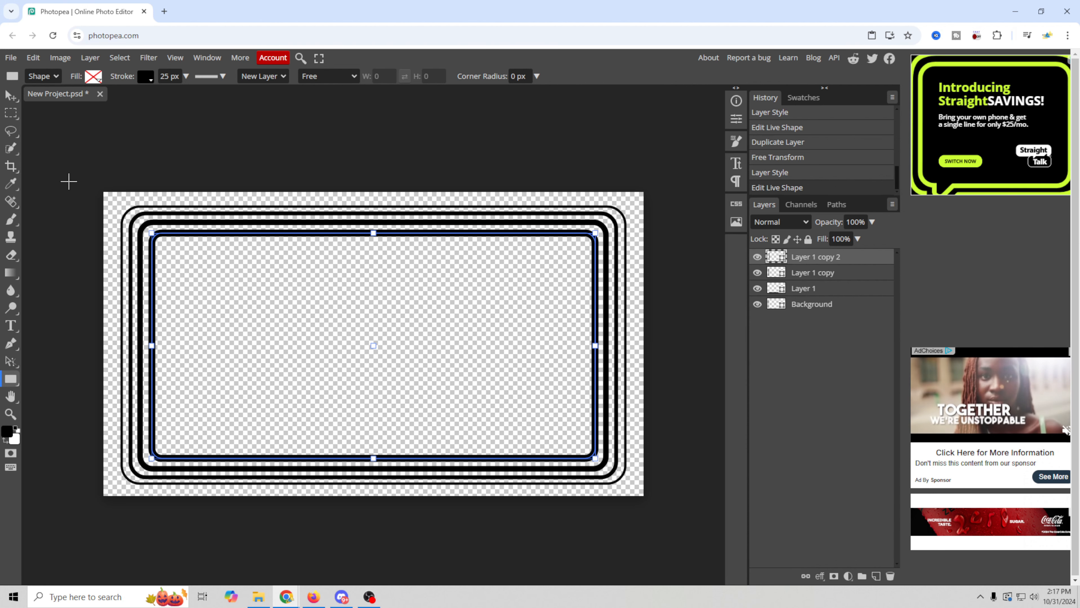
Step: Duplicate the Layer 1 copy 2 rectangle, scale the duplicate to about 90.74% and position it at X 991 px, Y 549 px
left_click(9, 97)
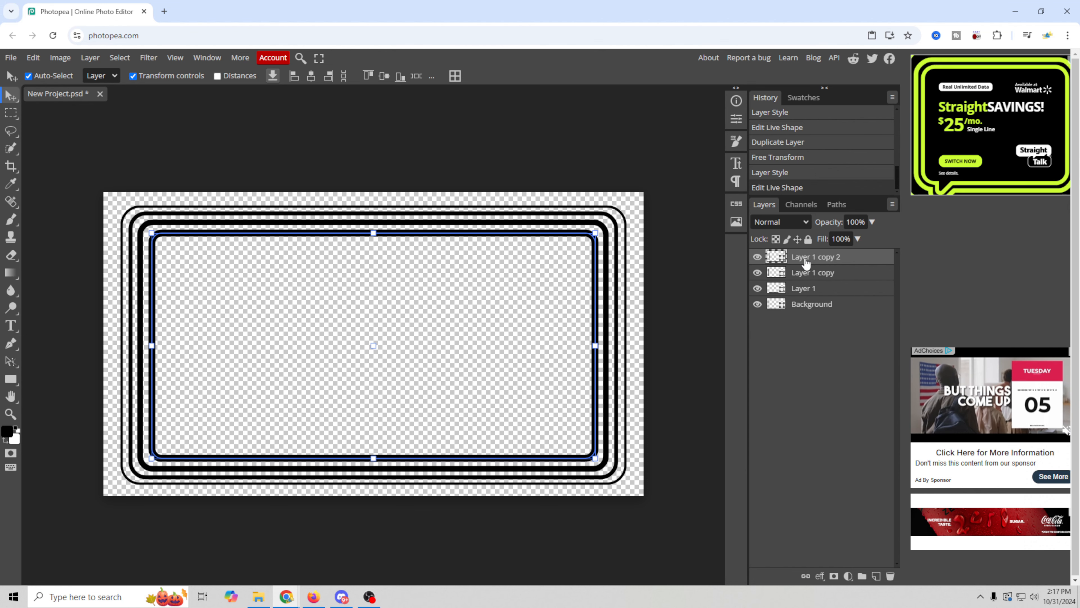
key("ctrl+j")
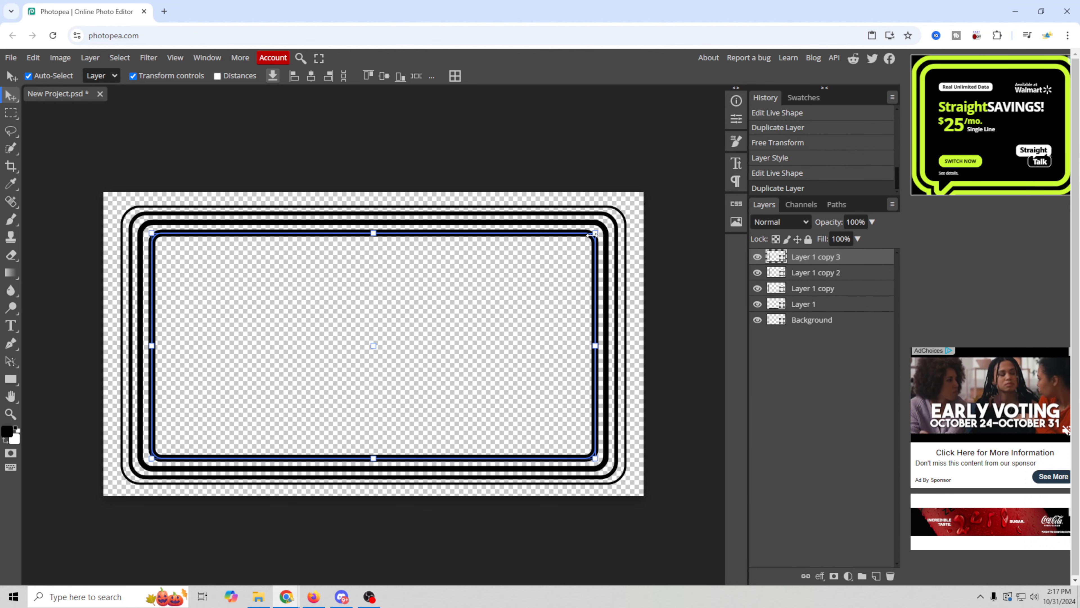
left_click_drag(588, 236, 560, 253)
left_click_drag(512, 417, 535, 407)
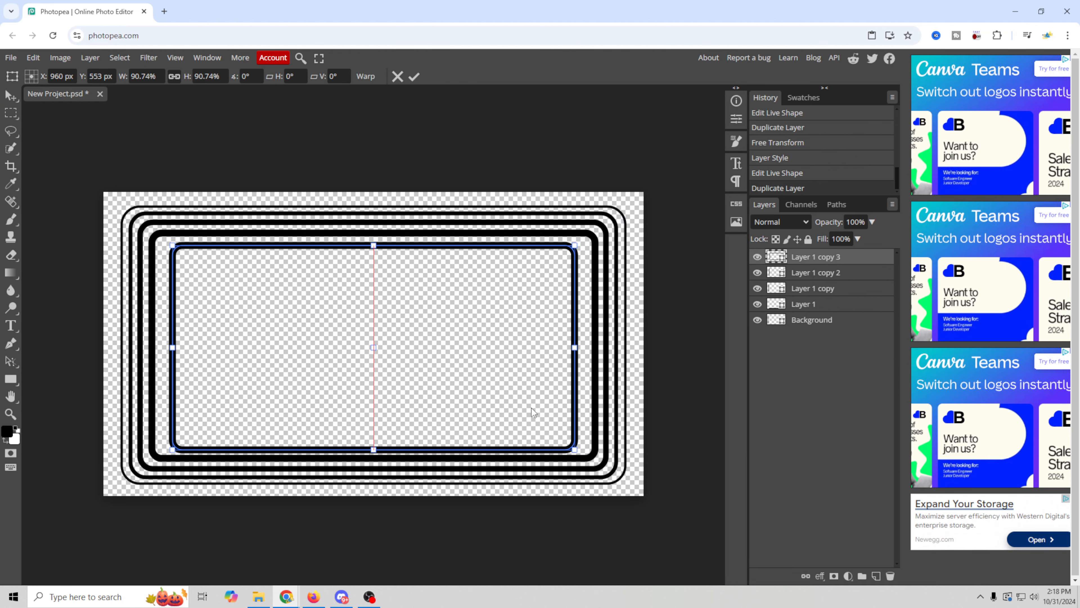
key("Right")
key("Right")
key("Right")
key("Right")
key("Right")
key("Right")
key("Right")
key("Right")
key("Right")
key("Right")
key("Right")
key("Right")
key("Right")
key("Right")
key("Right")
key("Right")
key("Right")
key("Right")
key("Right")
key("Right")
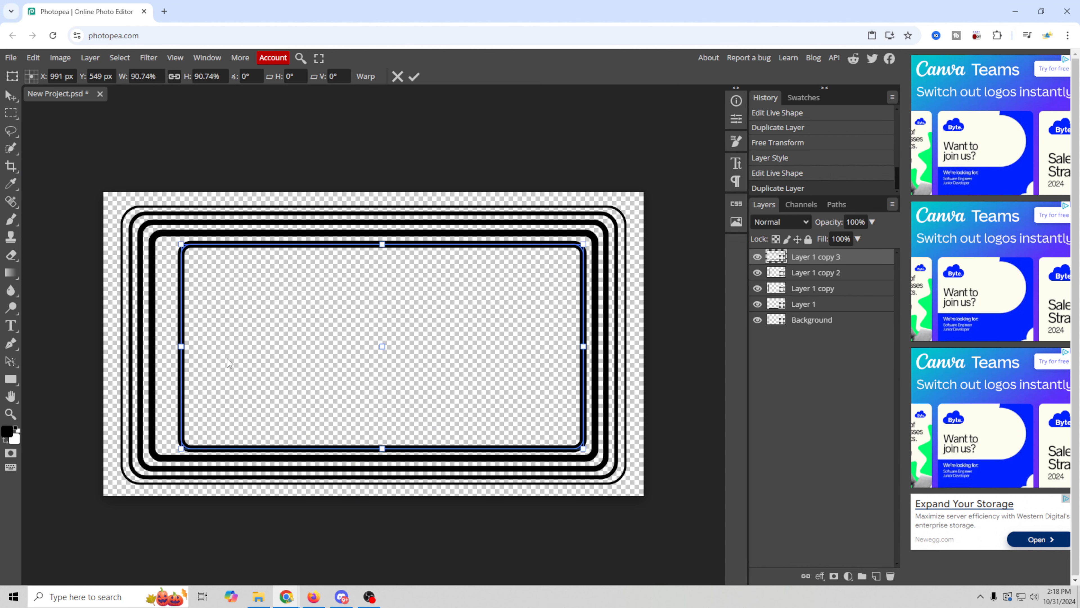
key("Return")
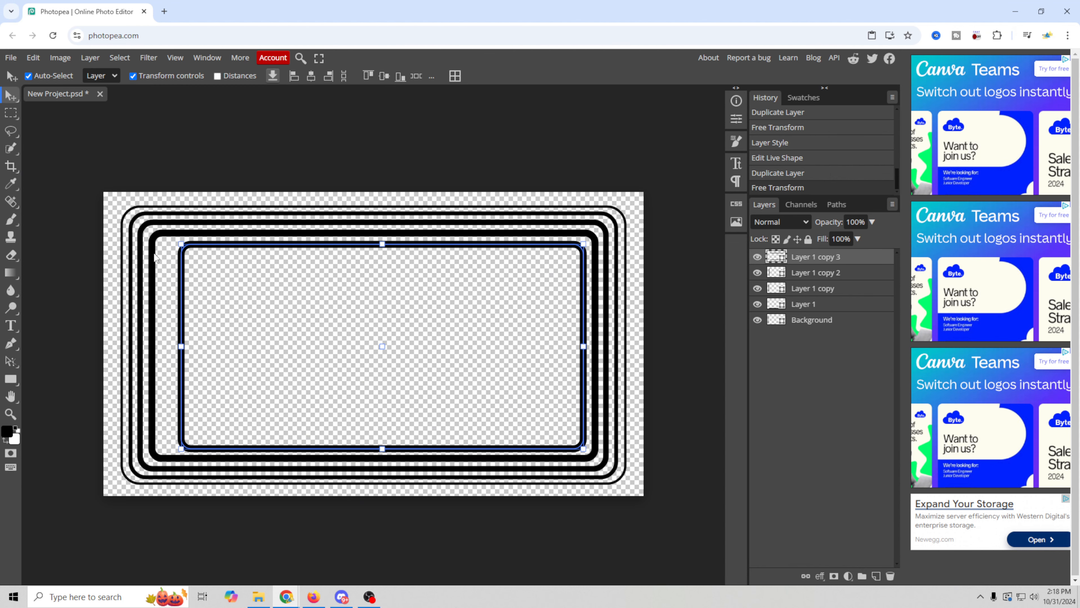
Step: Stretch the innermost rectangle's left side to about 104.2% width and shorten it from below to about 99.15% height
left_click_drag(179, 345, 166, 347)
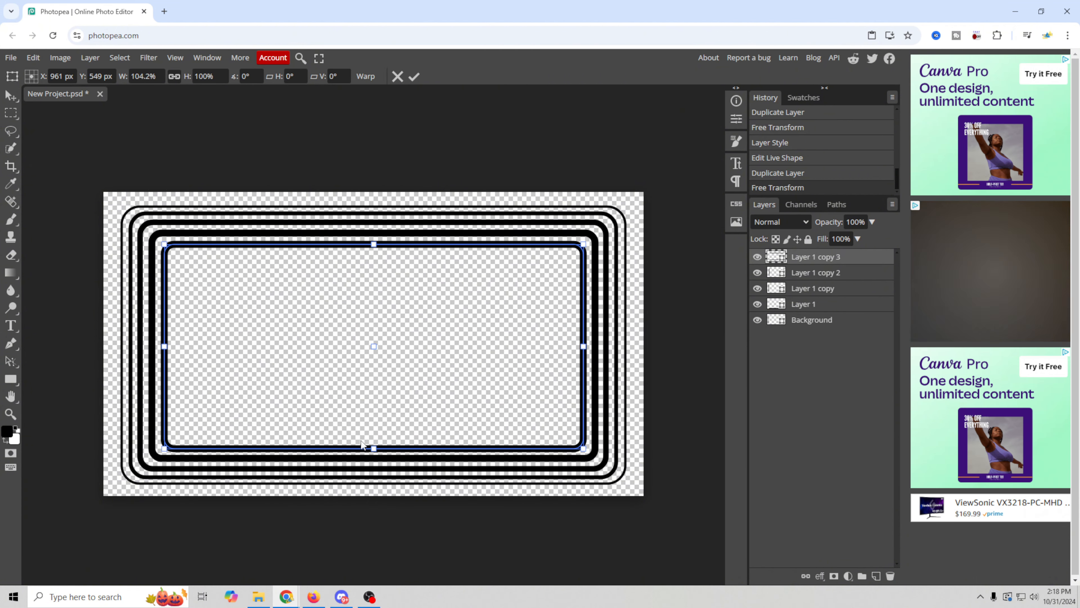
left_click_drag(374, 447, 373, 446)
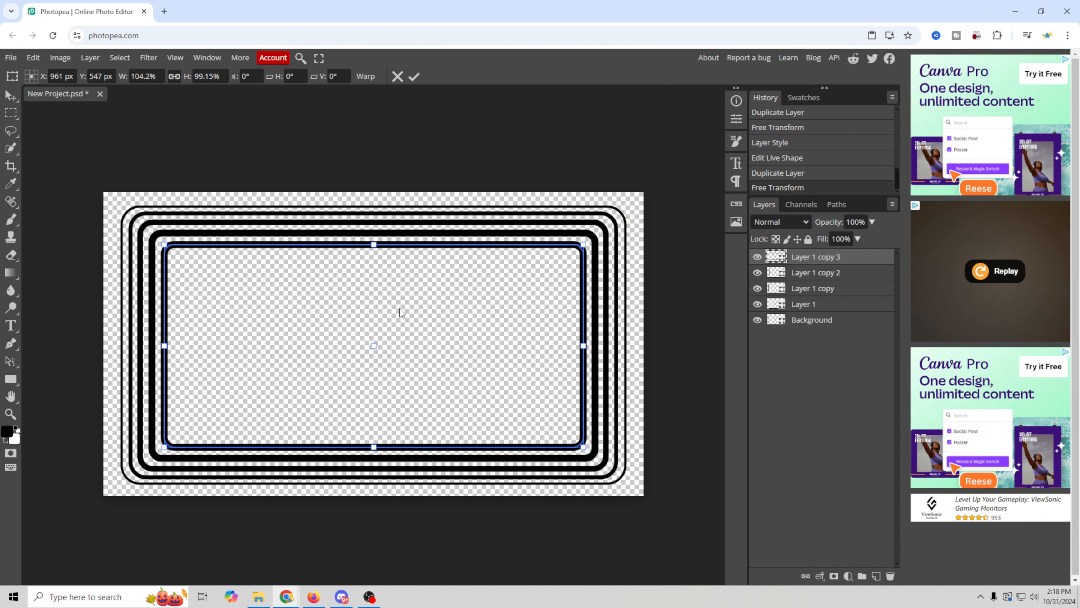
Step: Reduce all corner radii of the innermost rectangle on Layer 1 copy 3
key("u")
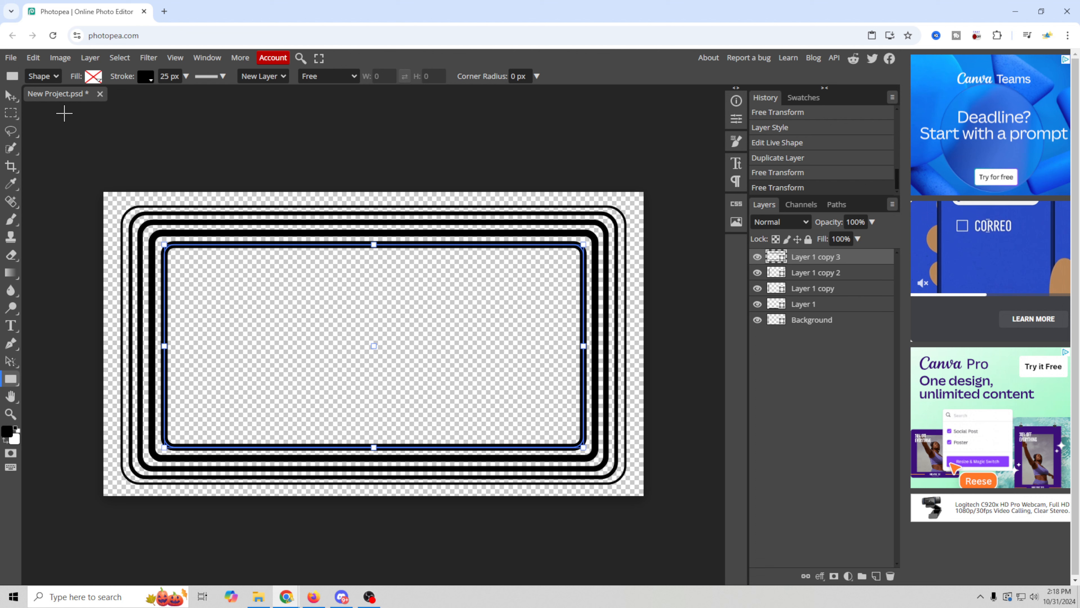
left_click(735, 120)
double_click(583, 225)
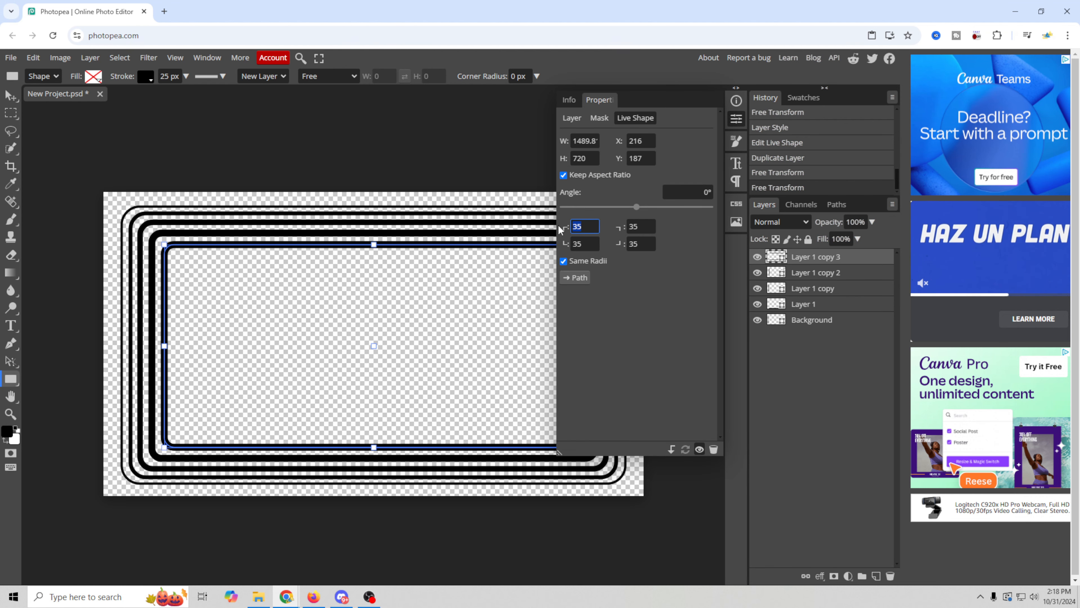
type("2")
left_click(736, 120)
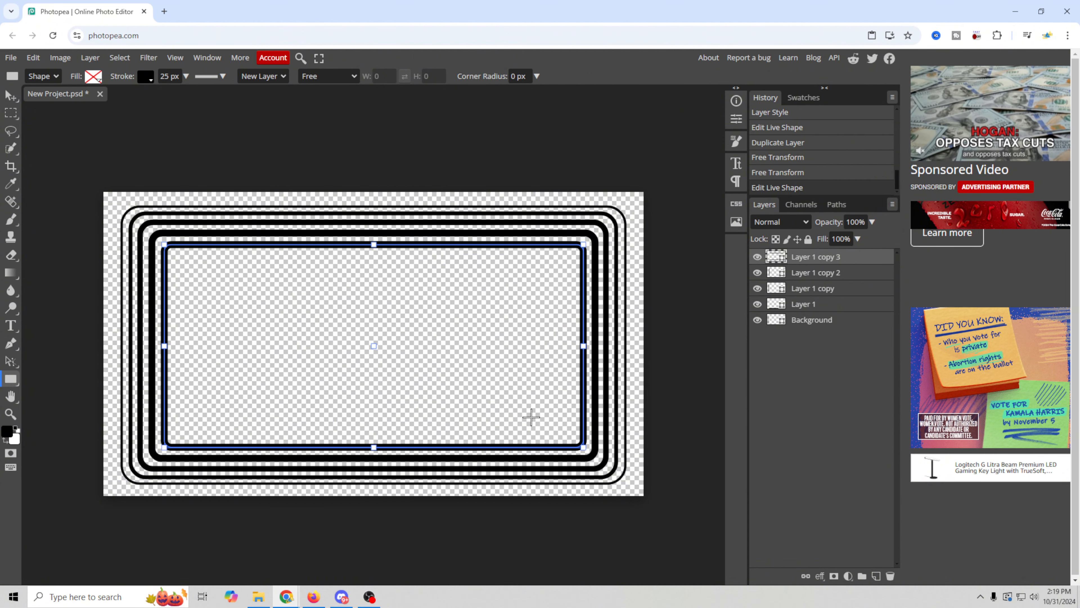
Step: Set up a PNG export of the design at 1920 × 1080 named Boarder and choose to save it to storage
left_click(11, 58)
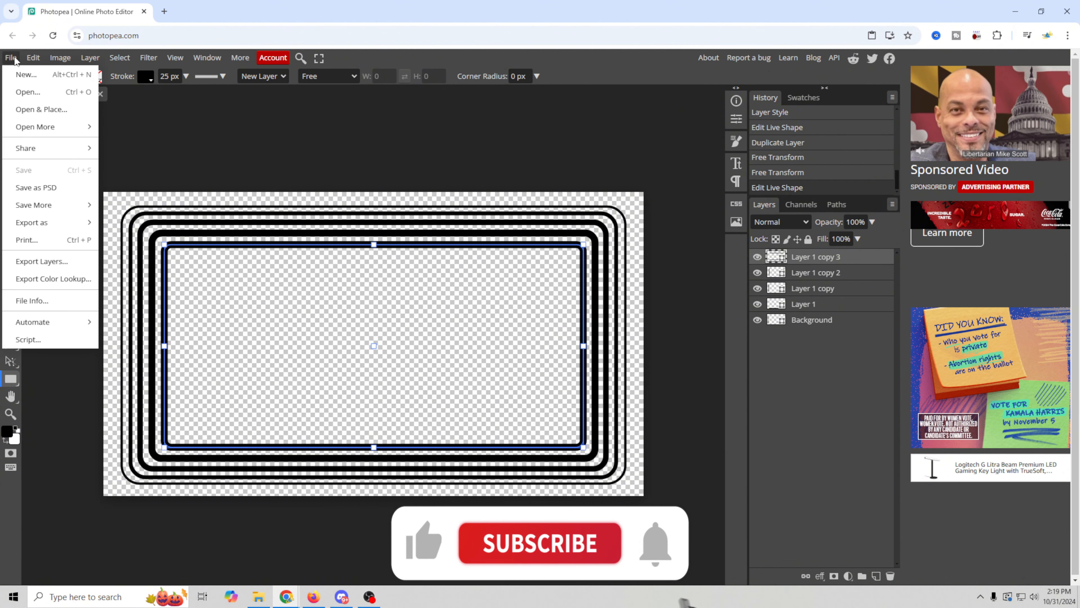
mouse_move(89, 223)
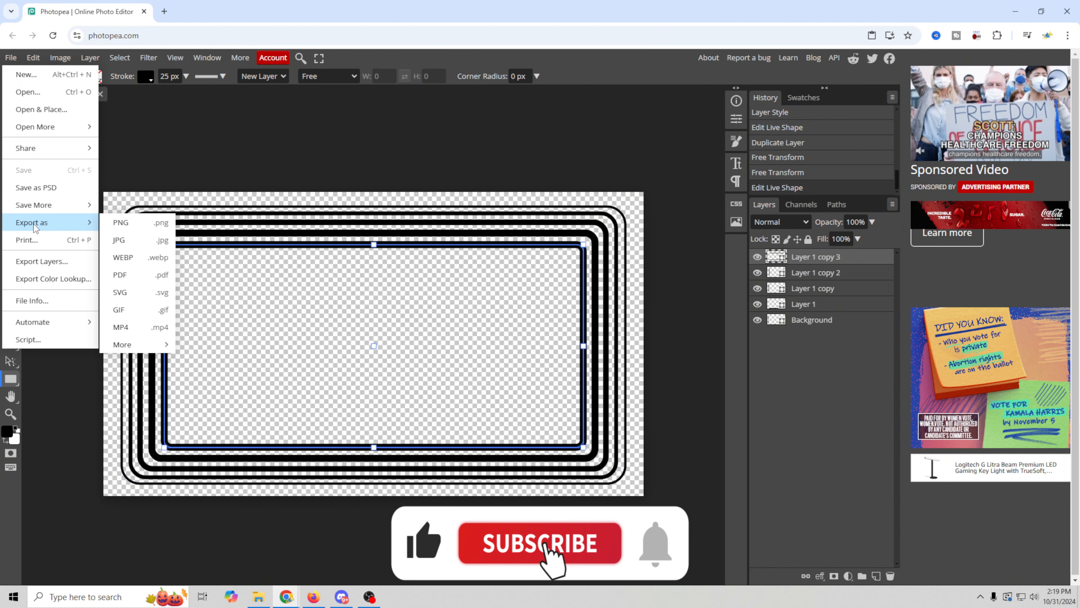
left_click(131, 227)
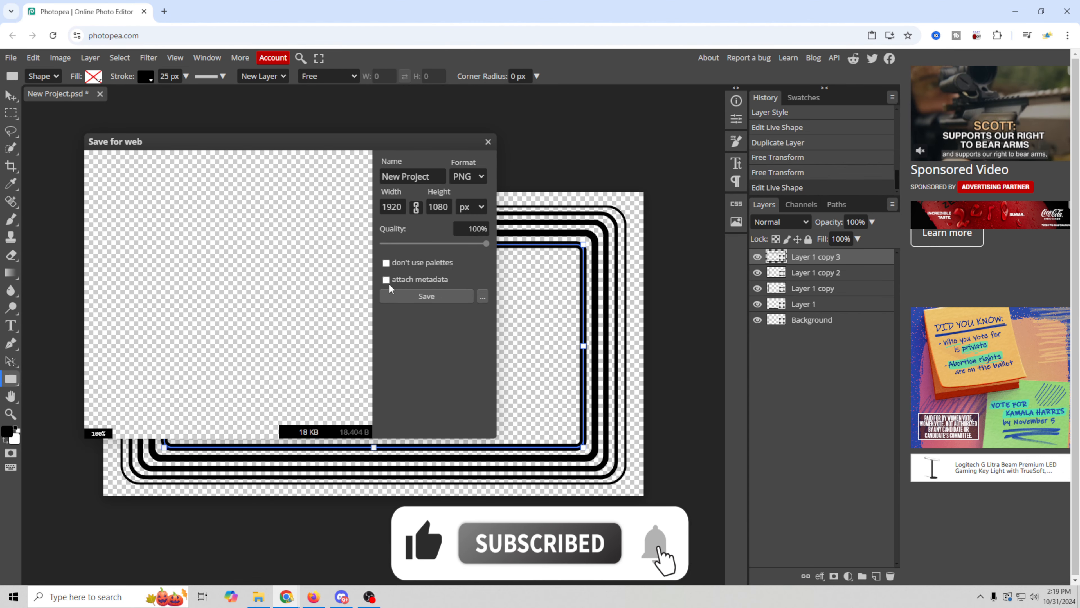
left_click(435, 177)
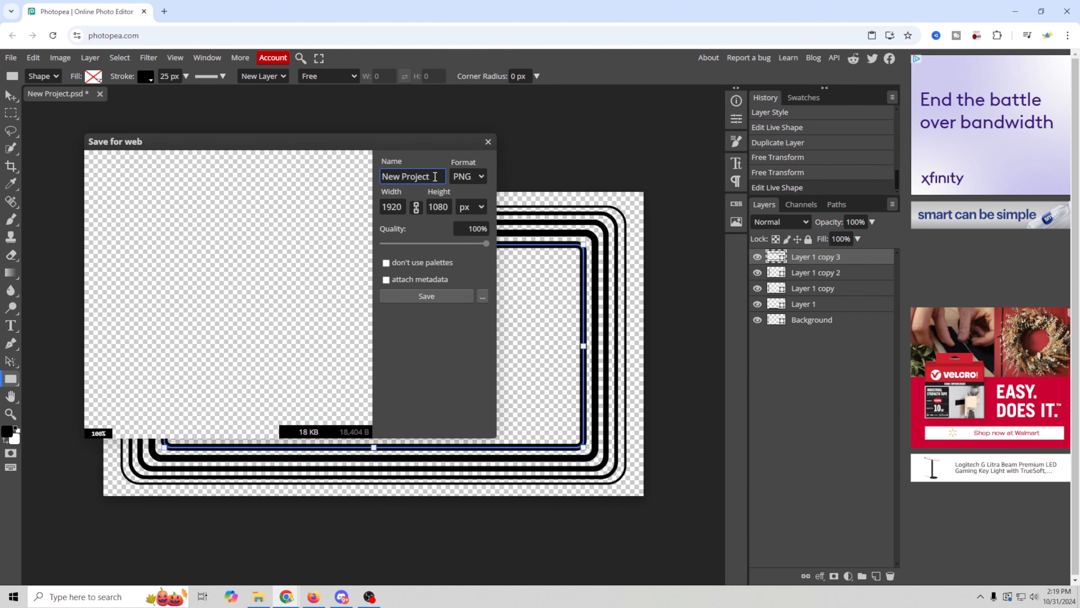
type("Boarder")
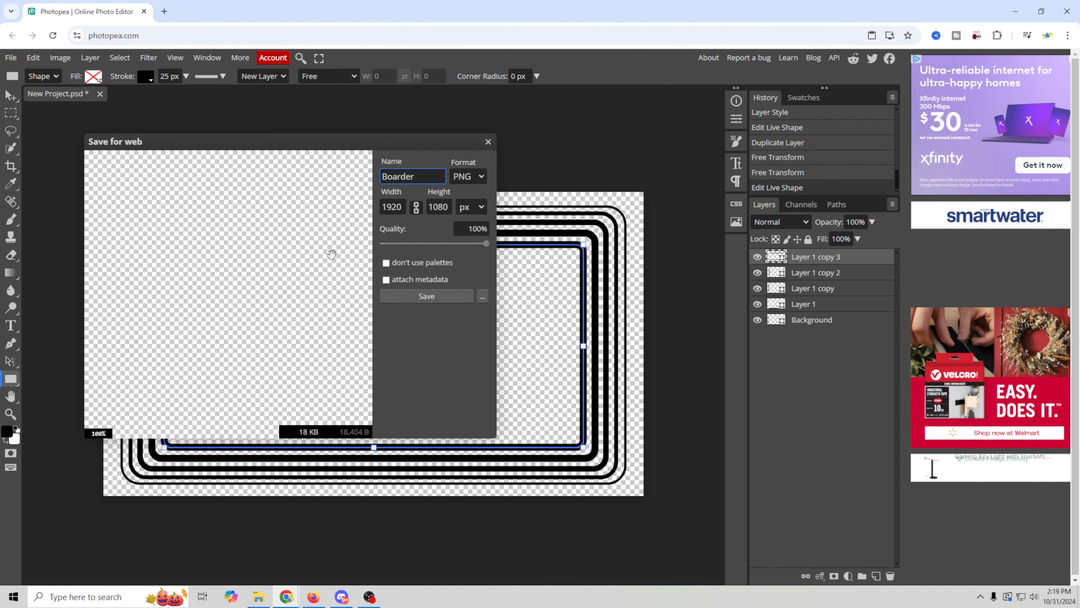
left_click(483, 296)
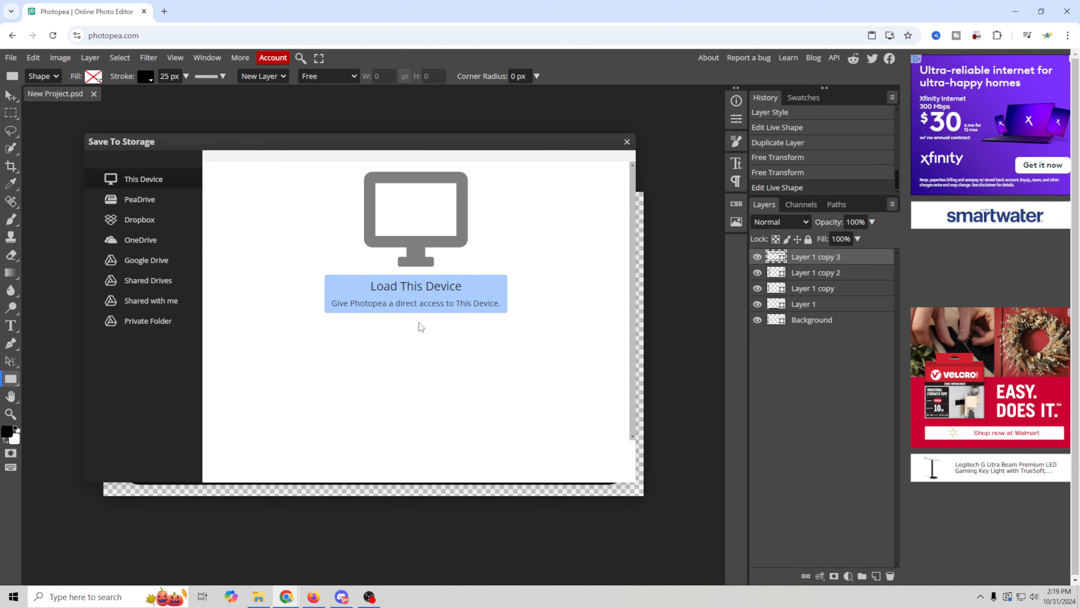
Step: Allow access to the Custom Face Cams folder on this device for this time and save Boarder.png there
left_click(422, 308)
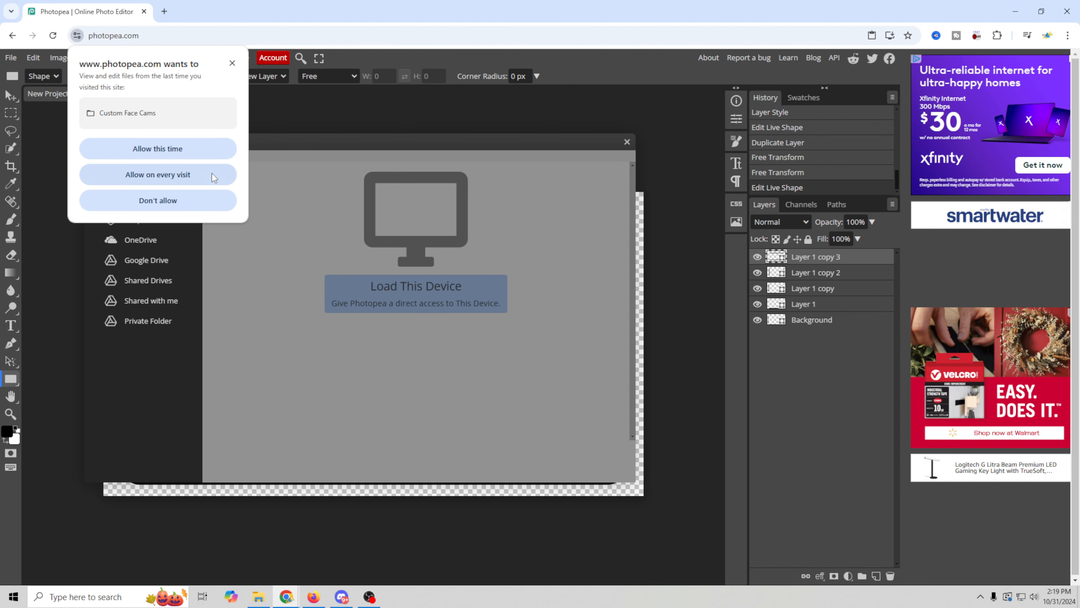
left_click(150, 151)
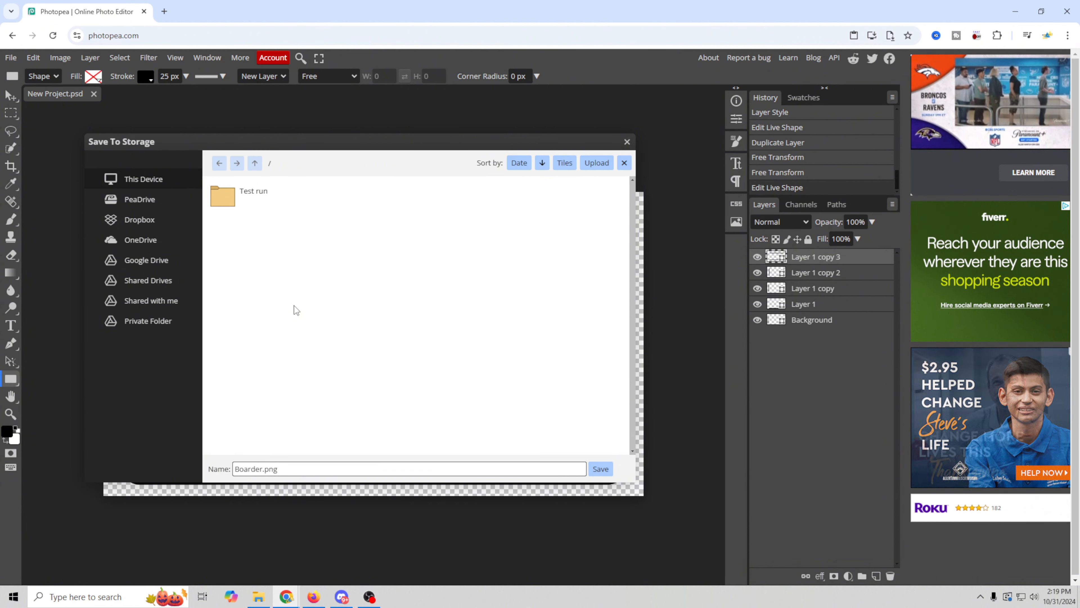
left_click(237, 191)
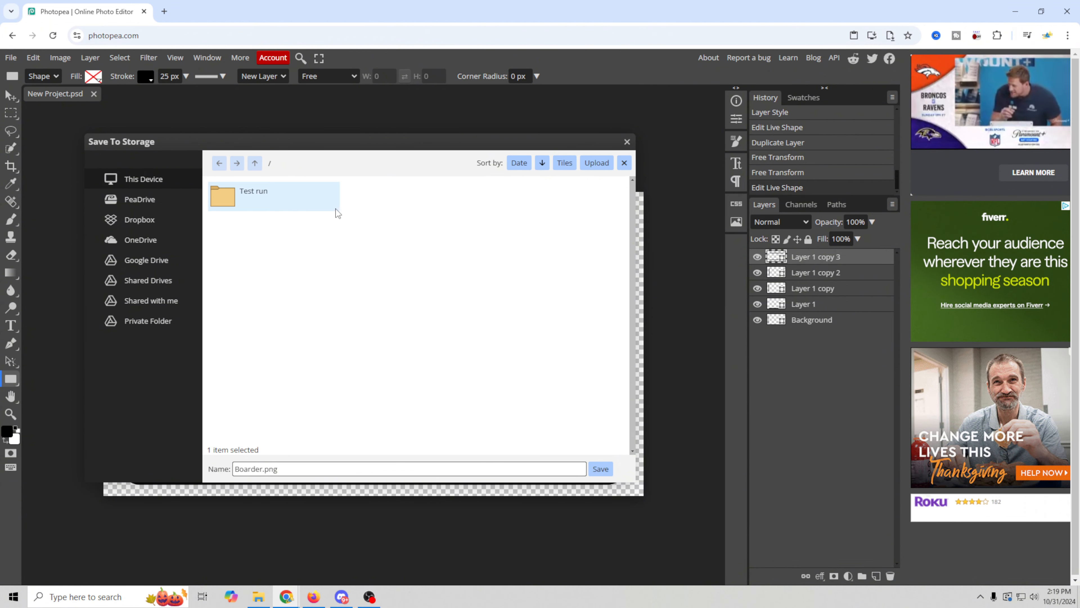
left_click(505, 392)
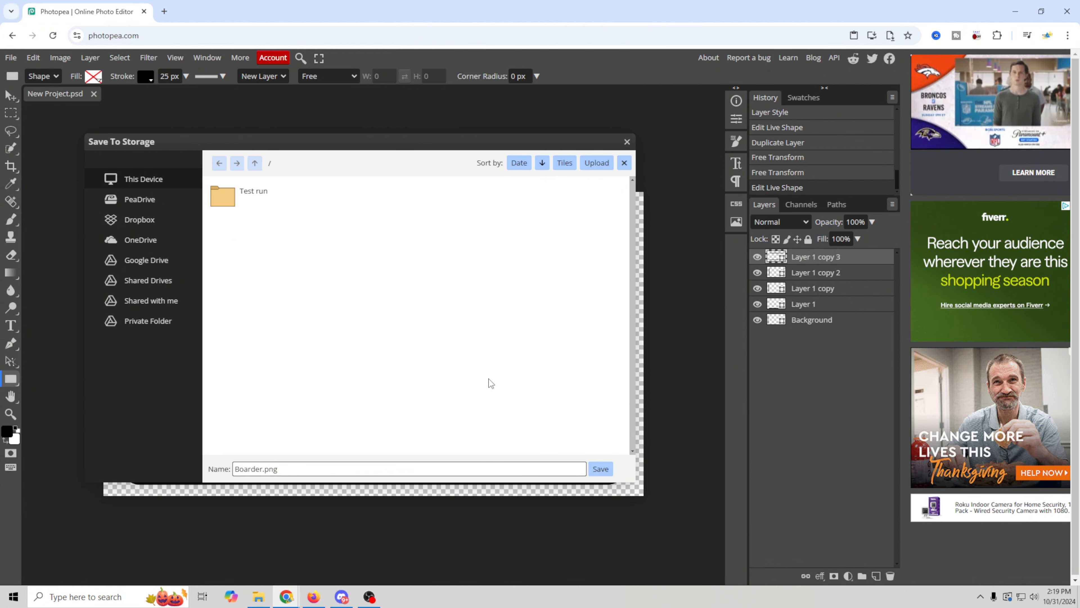
left_click(601, 470)
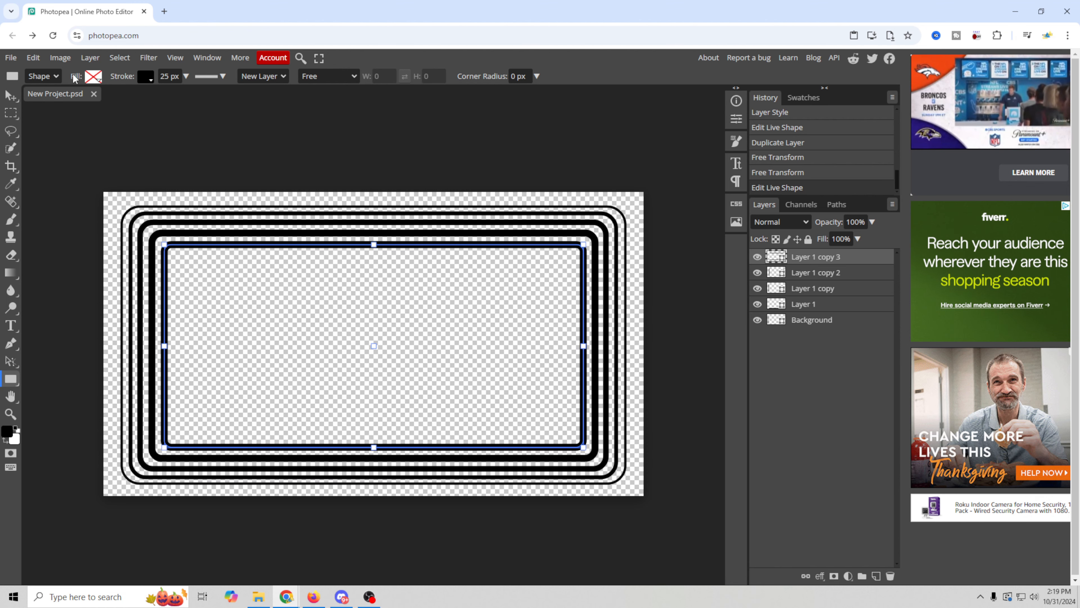
Step: Fill the innermost rectangle on Layer 1 copy 3 with solid black
left_click(93, 76)
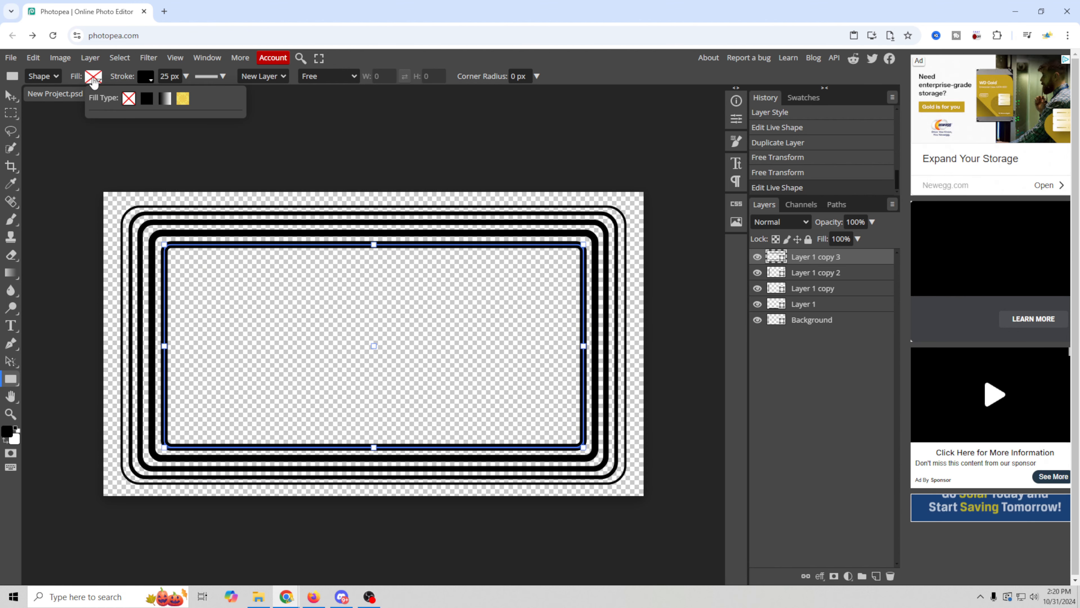
left_click(145, 102)
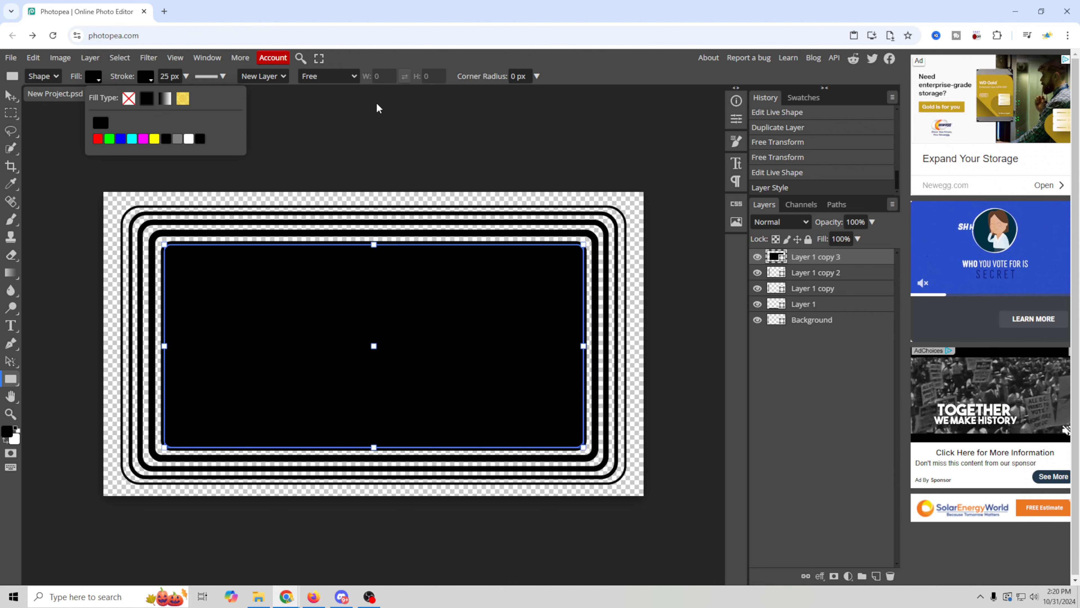
left_click(607, 75)
Step: Export the design with the filled centre as full.png to the same device folder
left_click(11, 57)
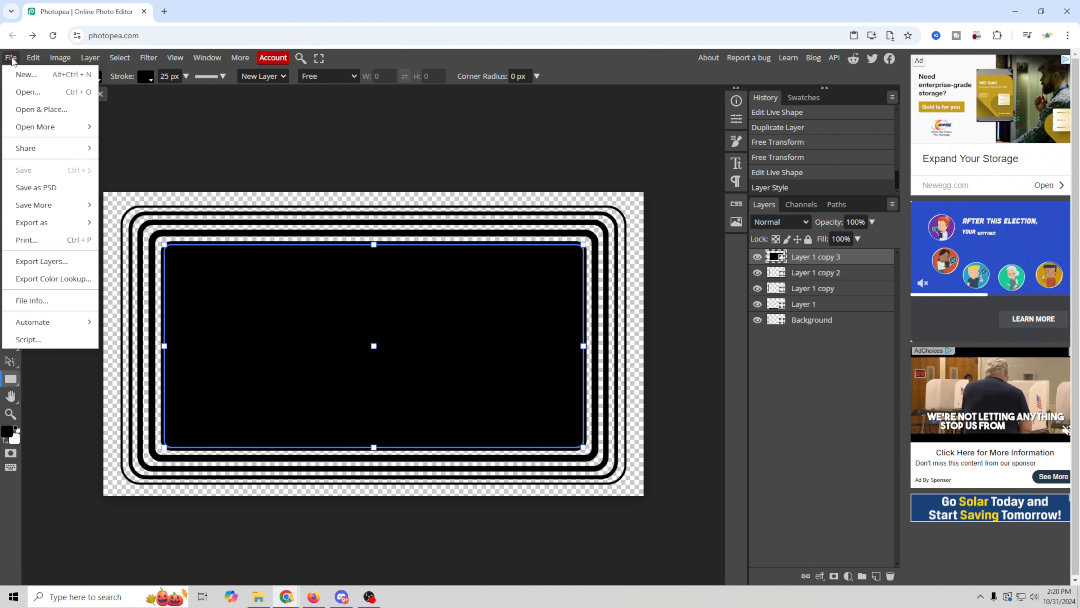
mouse_move(72, 222)
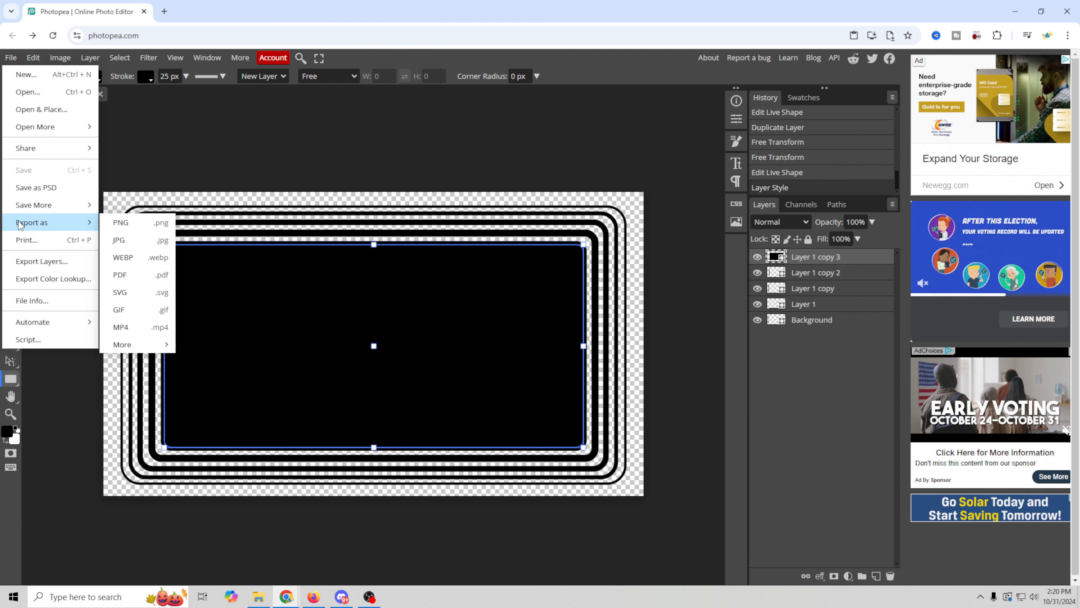
left_click(129, 225)
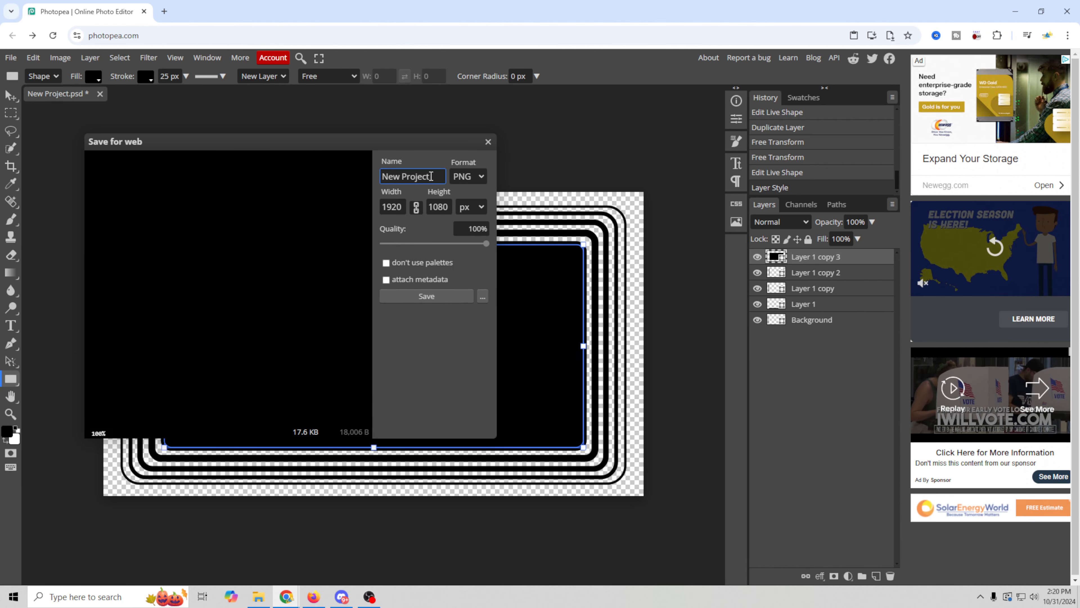
left_click_drag(429, 176, 333, 165)
type("full")
key("Return")
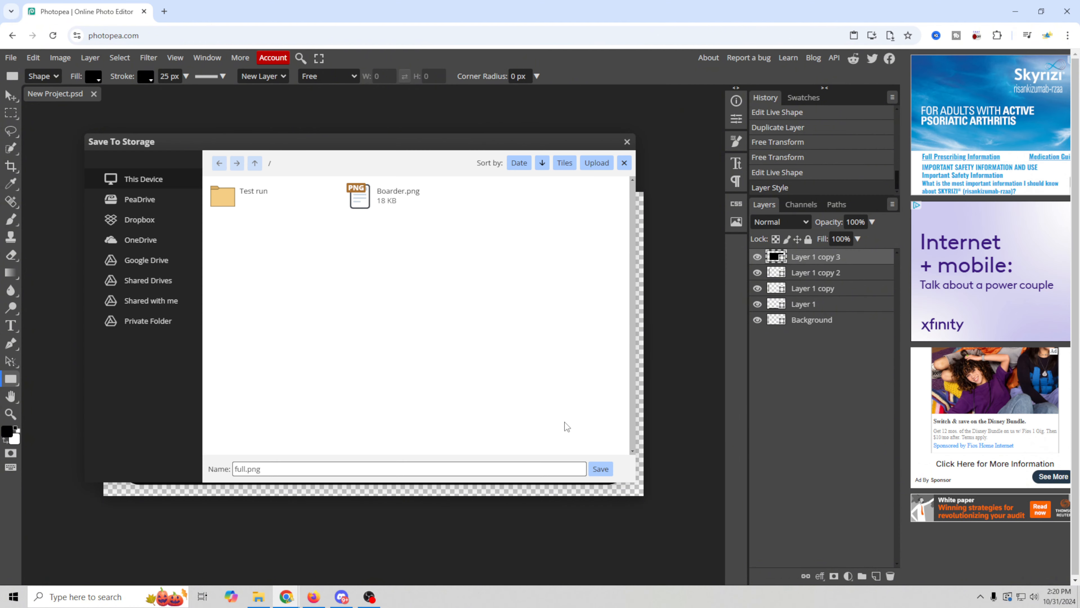
left_click(600, 468)
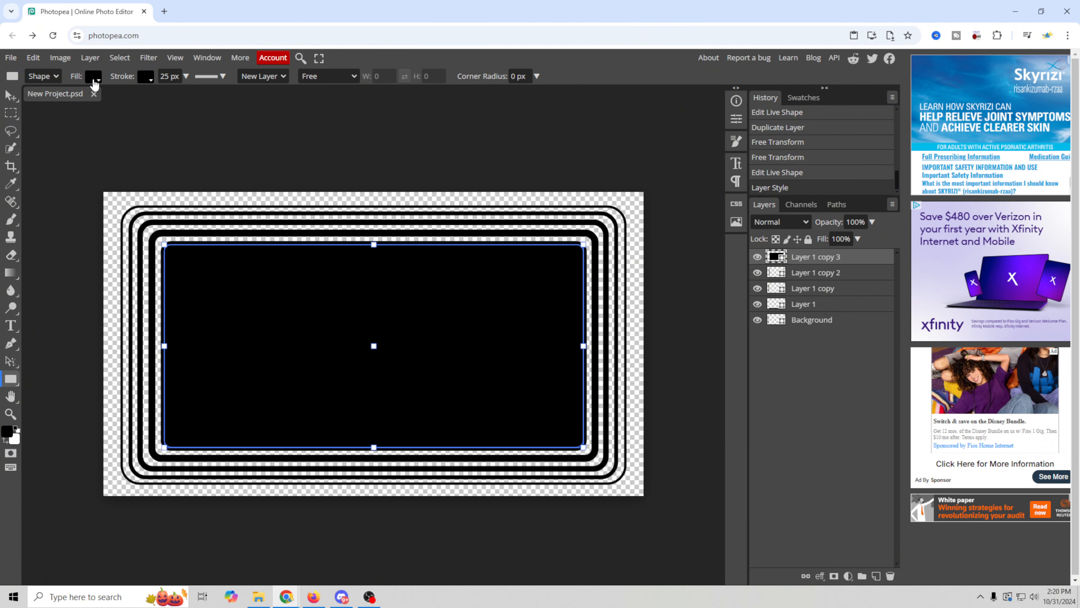
Step: Remove the stroke from the filled innermost rectangle and hide the four layers below Layer 1 copy 3
left_click(146, 78)
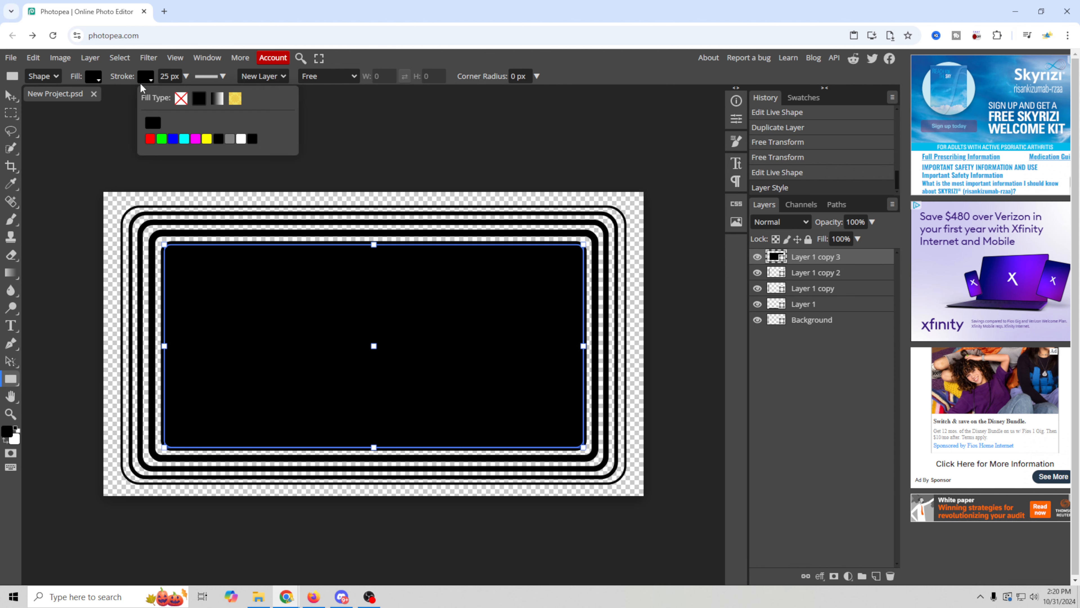
left_click(181, 99)
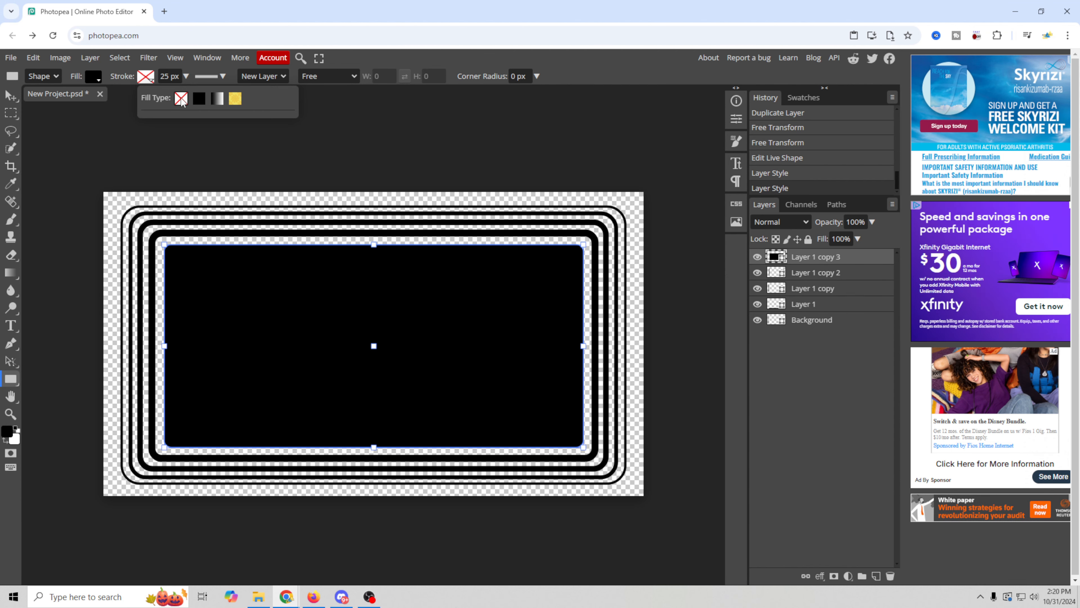
left_click_drag(757, 276, 756, 323)
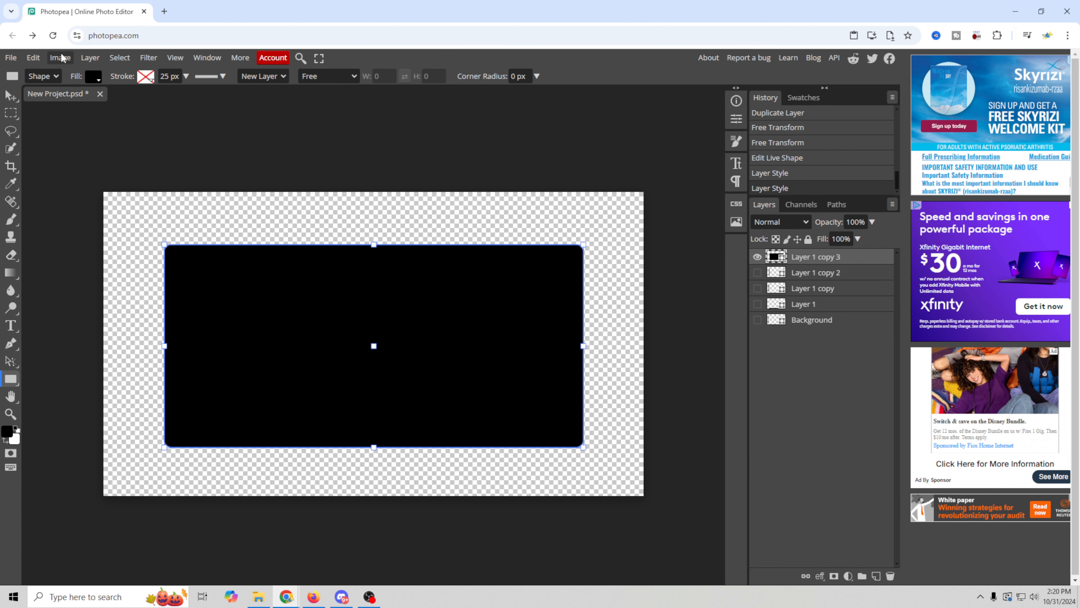
Step: Export the filled rectangle alone as Camera.png to the same device folder
left_click(11, 57)
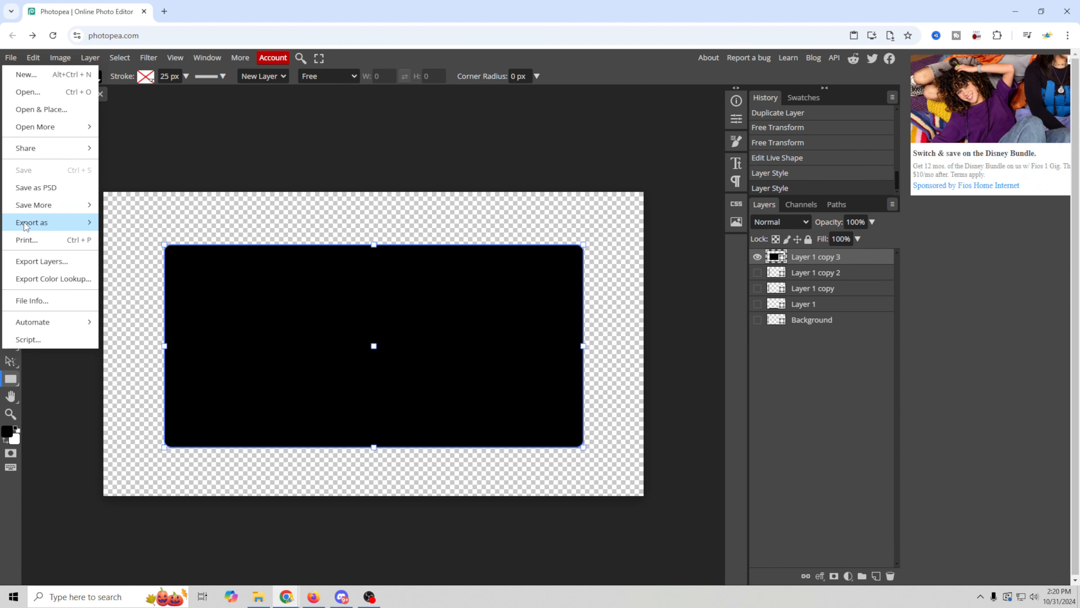
mouse_move(47, 219)
left_click(129, 221)
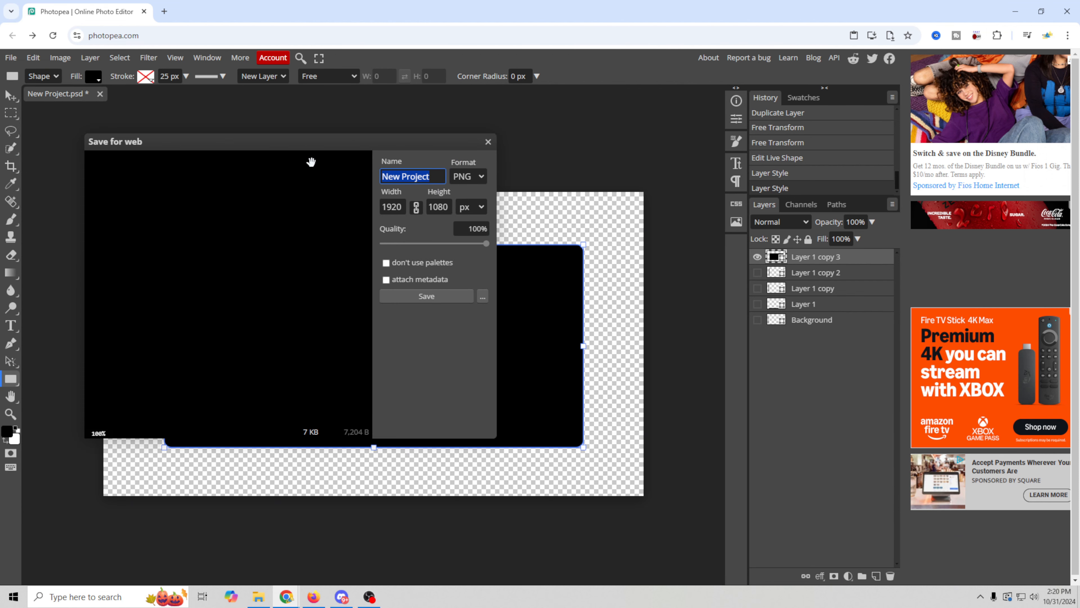
type("Camera")
left_click(482, 296)
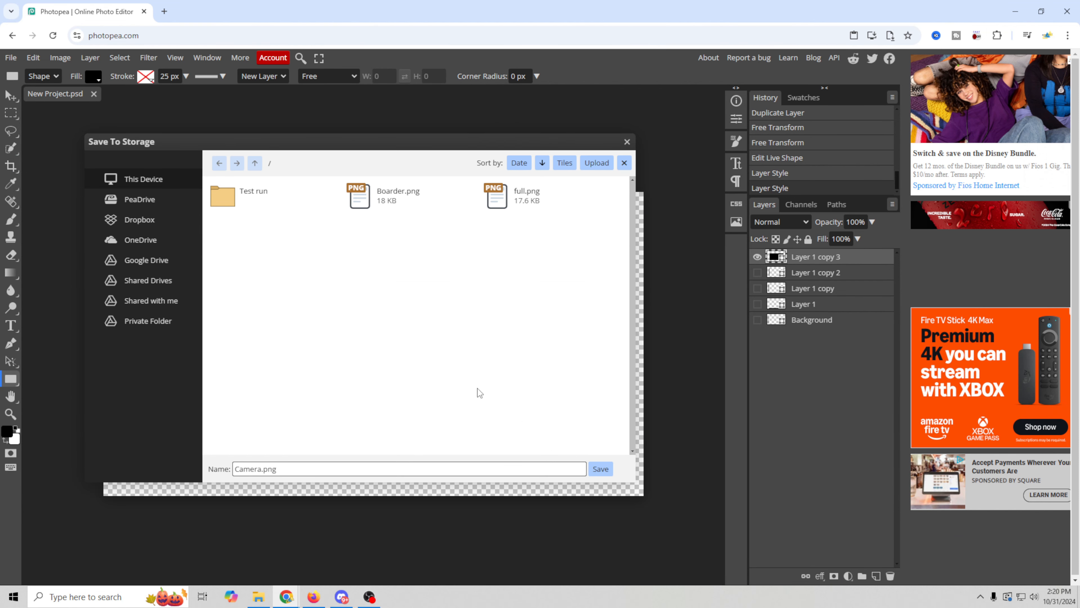
left_click(600, 469)
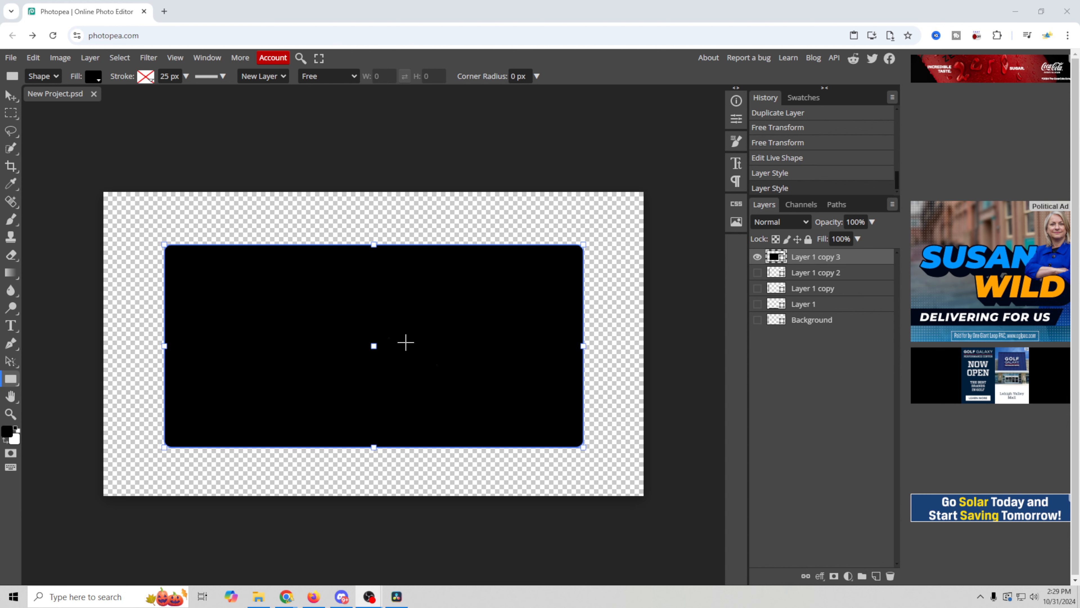
Step: Hide Layer 1 copy 3 and add a new empty layer above it
left_click(757, 257)
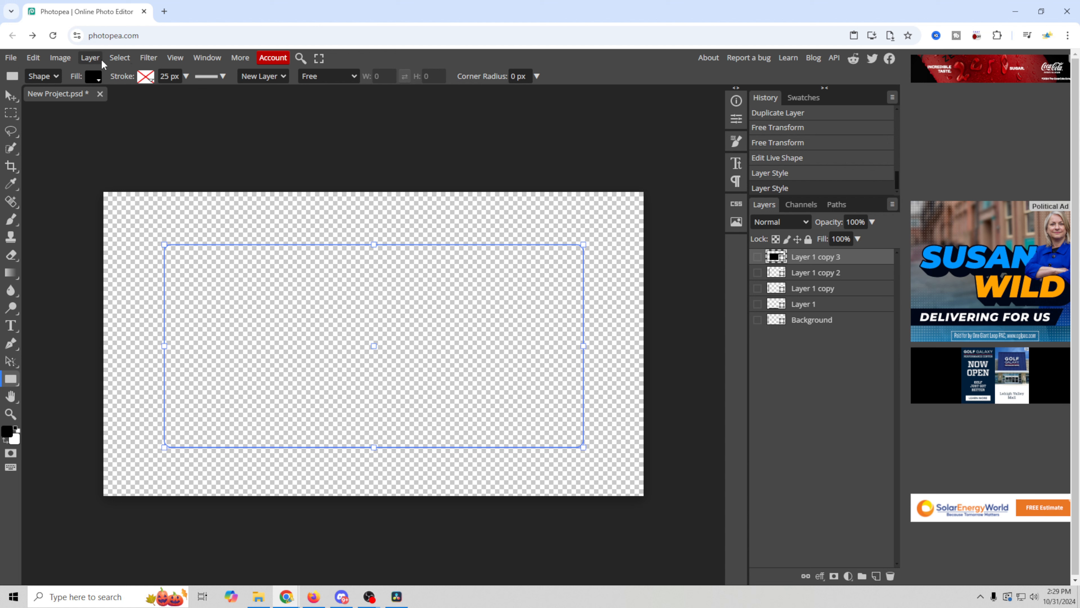
left_click(91, 59)
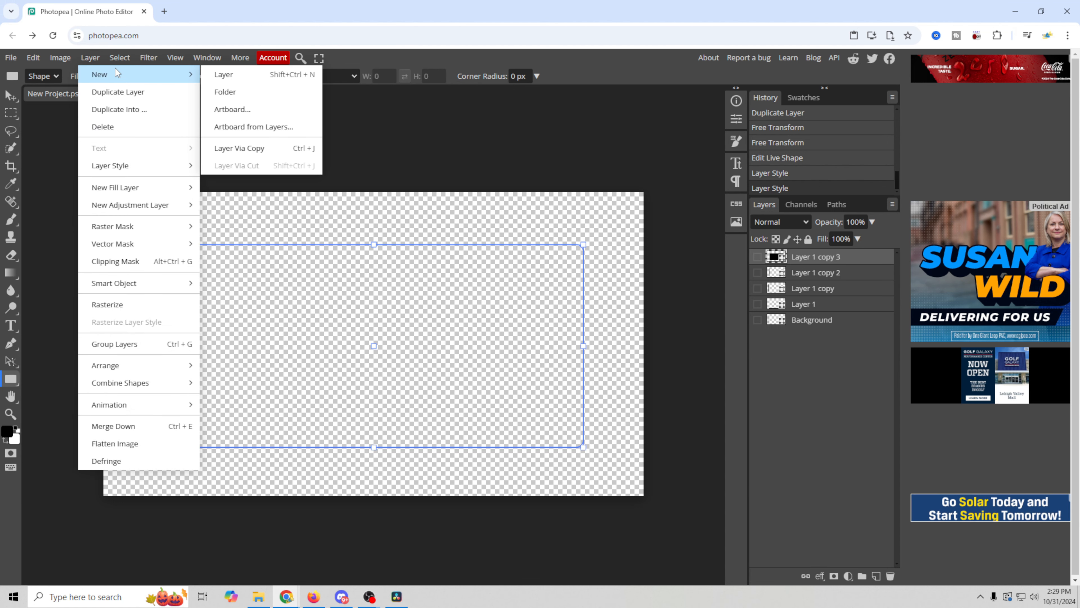
left_click(98, 75)
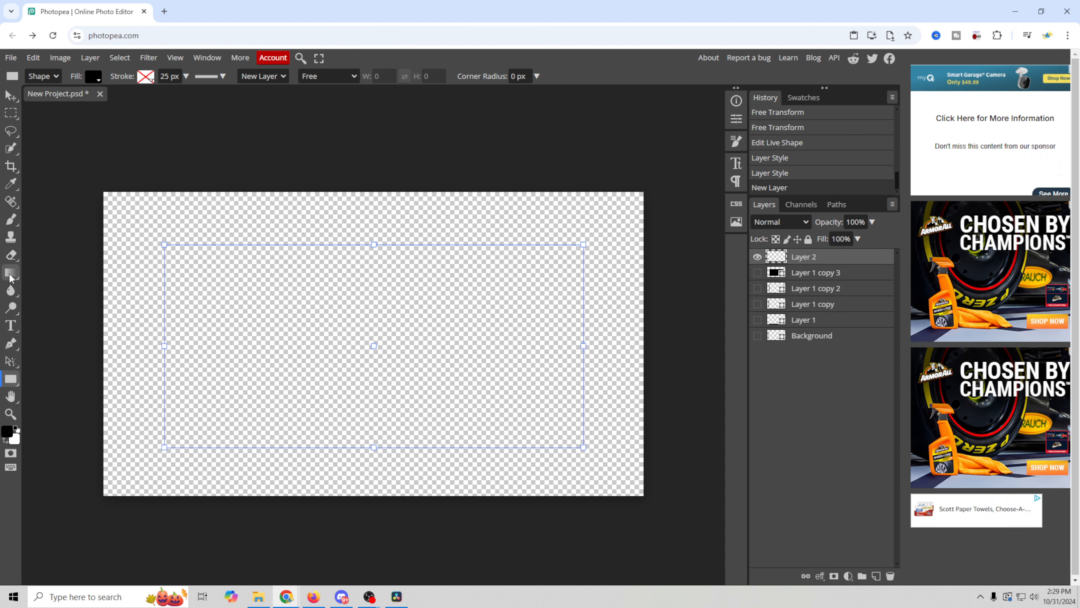
Step: Edit the Gradient tool's linear gradient and set its starting colour stop to a light blue
left_click(12, 276)
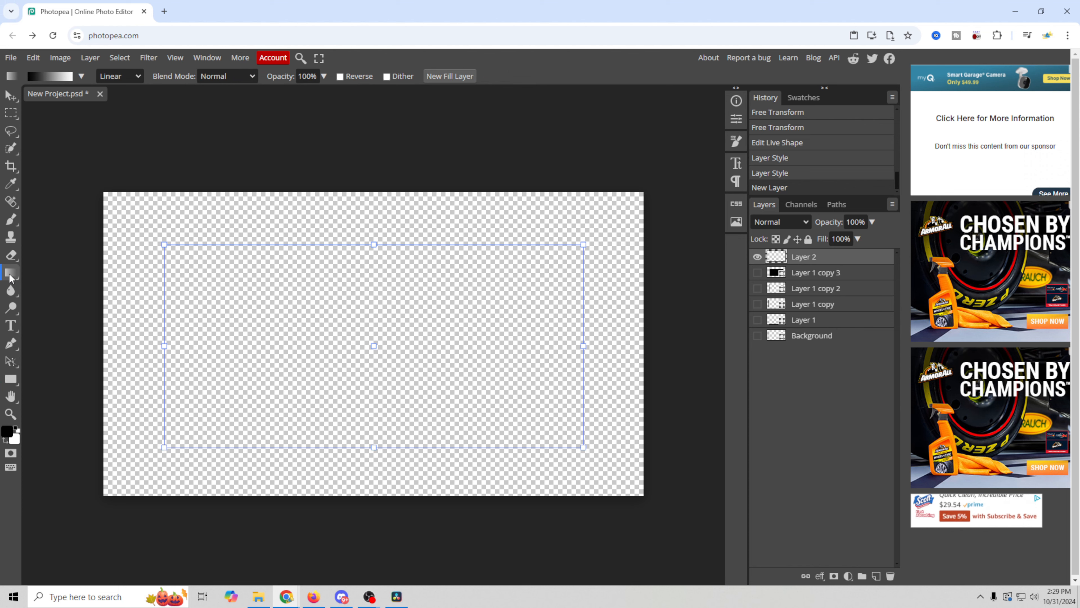
left_click(48, 77)
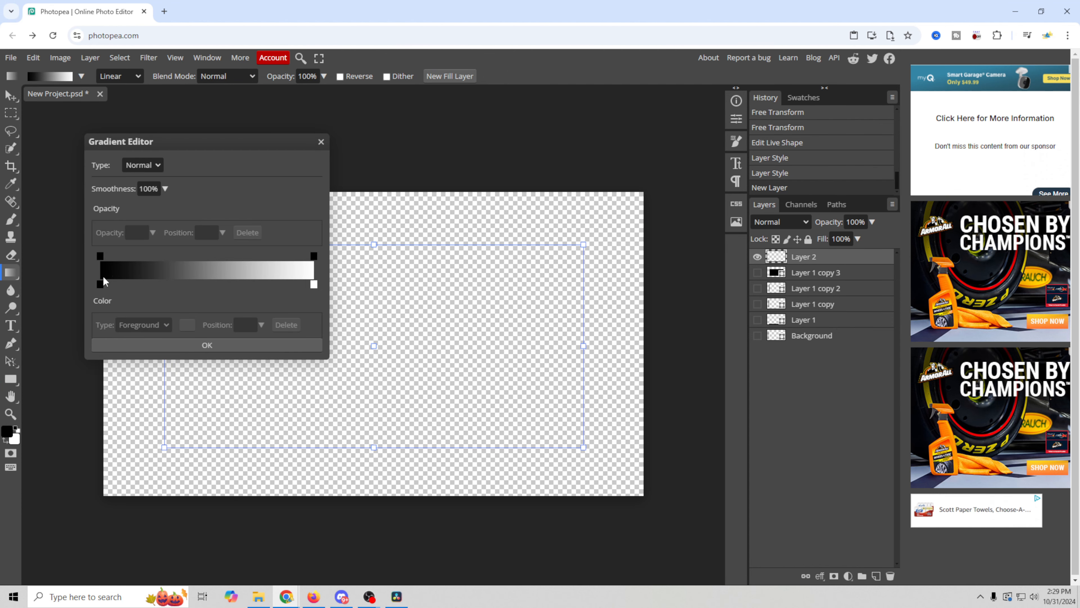
double_click(99, 283)
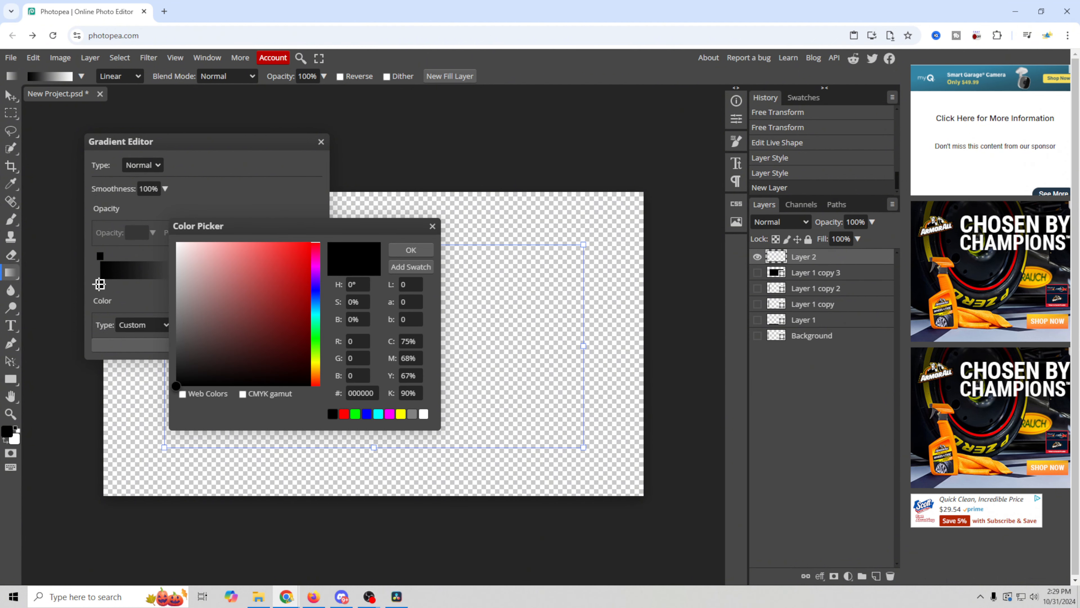
left_click_drag(314, 319, 314, 306)
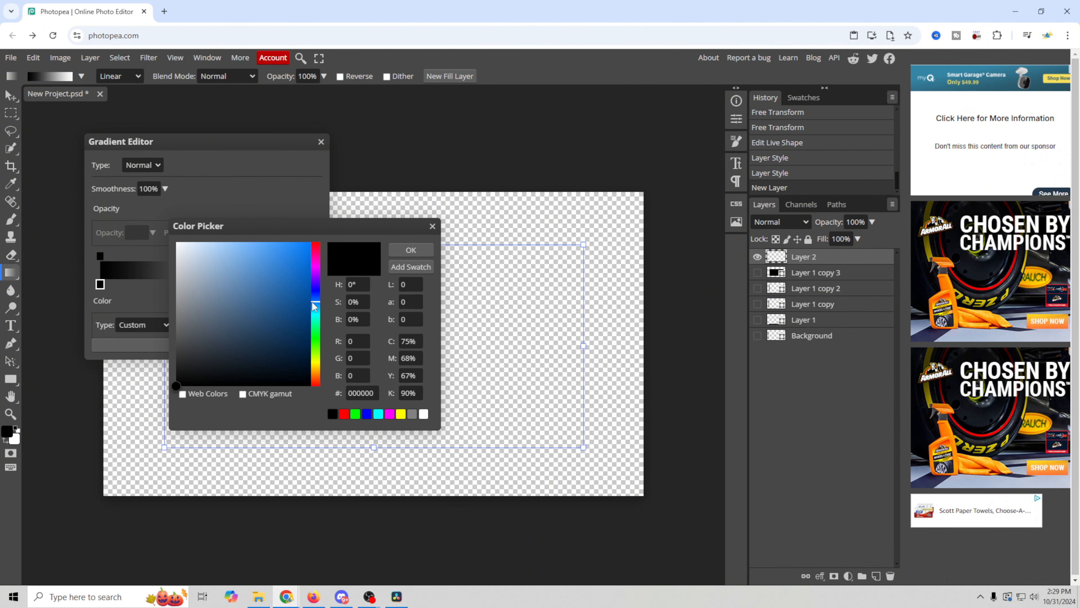
mouse_move(260, 271)
left_mouse_down()
mouse_move(296, 241)
mouse_move(318, 240)
left_mouse_up()
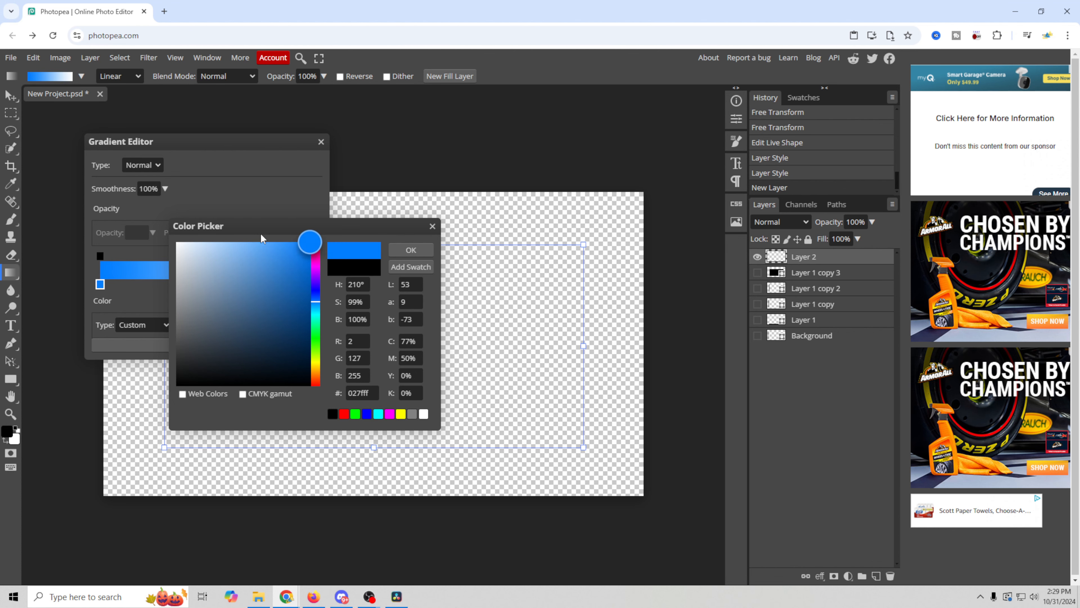
left_click(269, 246)
left_click(404, 250)
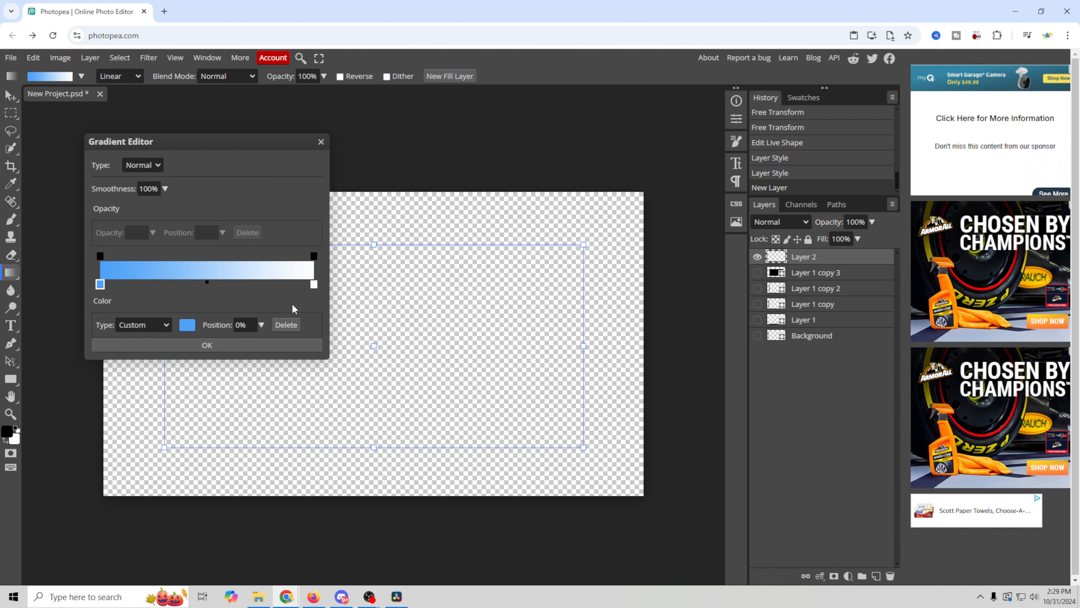
Step: Set the gradient's ending colour stop to light yellow #fff588 and accept the edited gradient
left_click(313, 284)
double_click(314, 286)
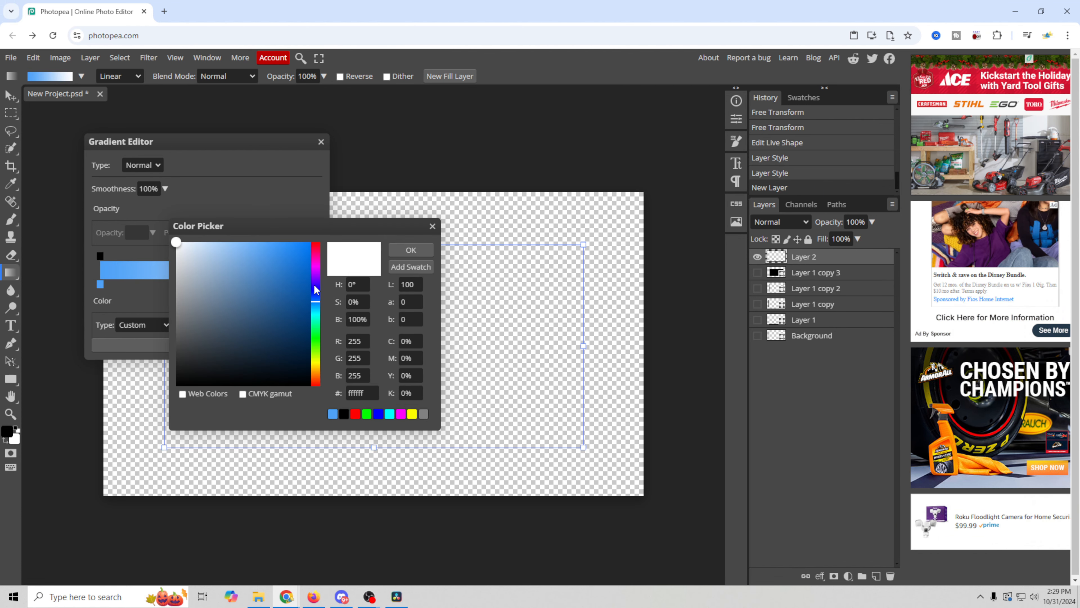
left_click(315, 363)
left_click(245, 238)
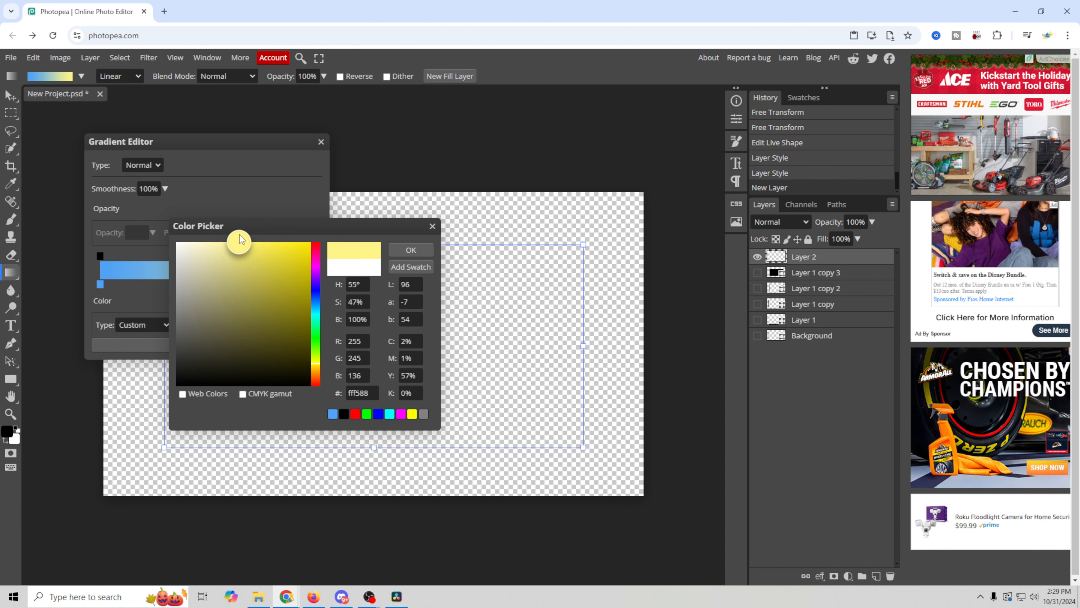
left_click(410, 248)
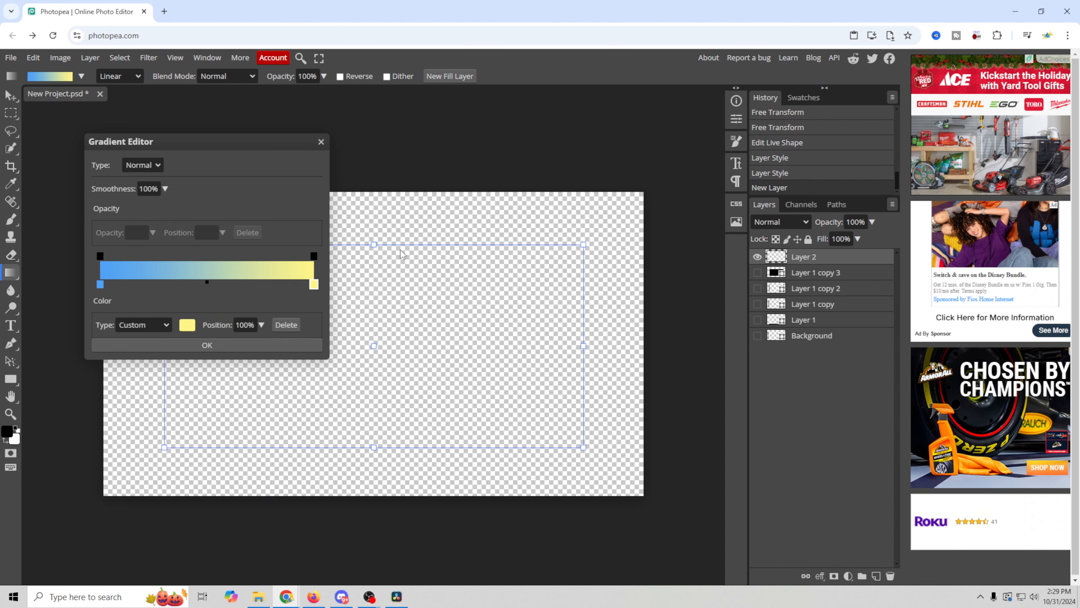
left_click(239, 345)
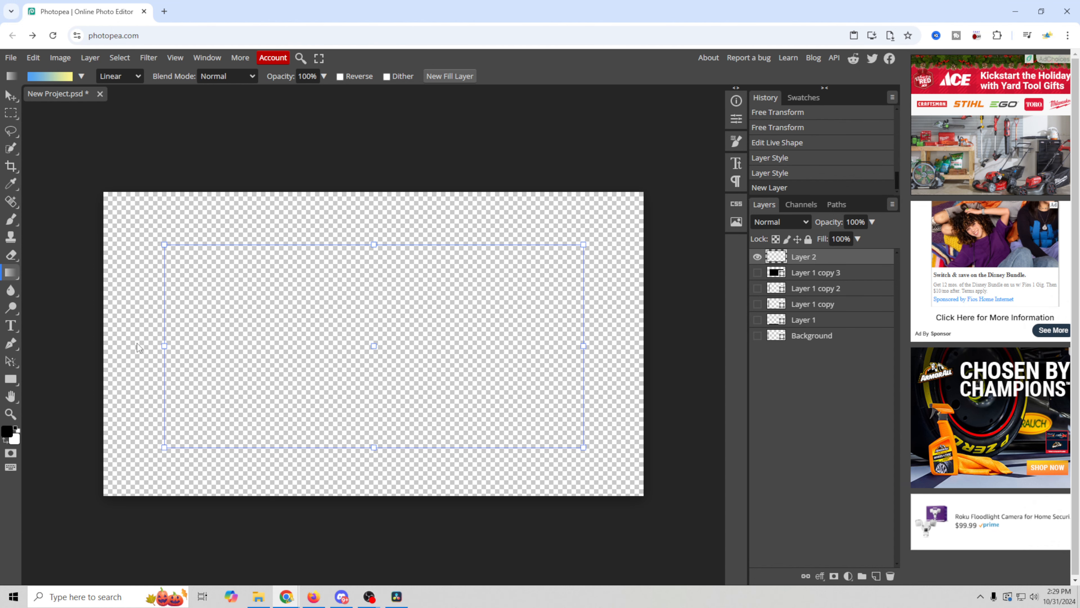
Step: Fill Layer 2 with a horizontal blue-to-yellow gradient, trying several lengths and finishing with a short transition near the canvas centre
left_click_drag(399, 341, 383, 342)
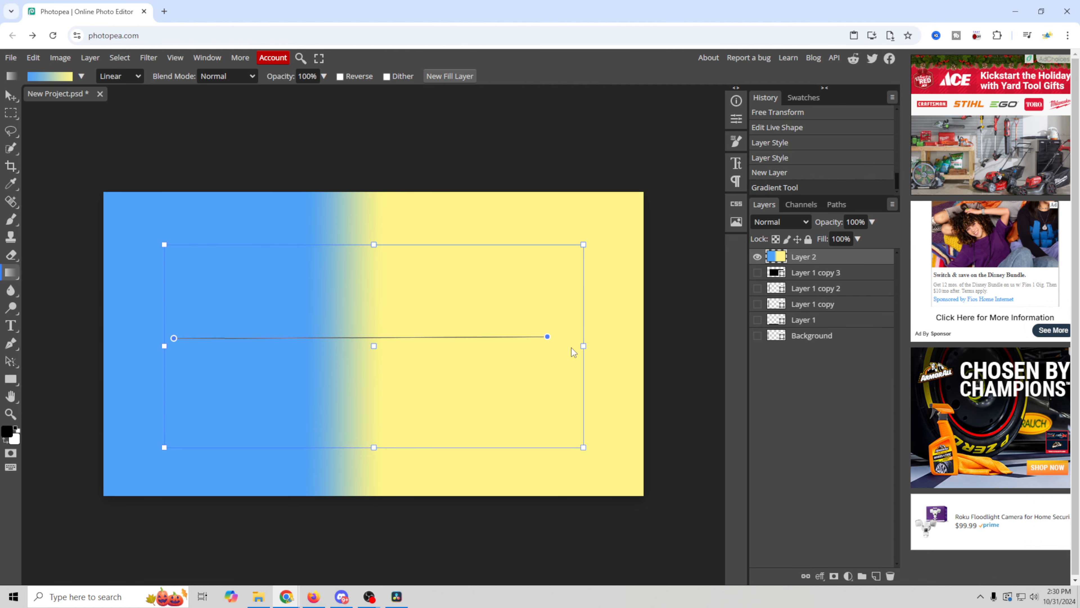
left_click_drag(579, 341, 579, 342)
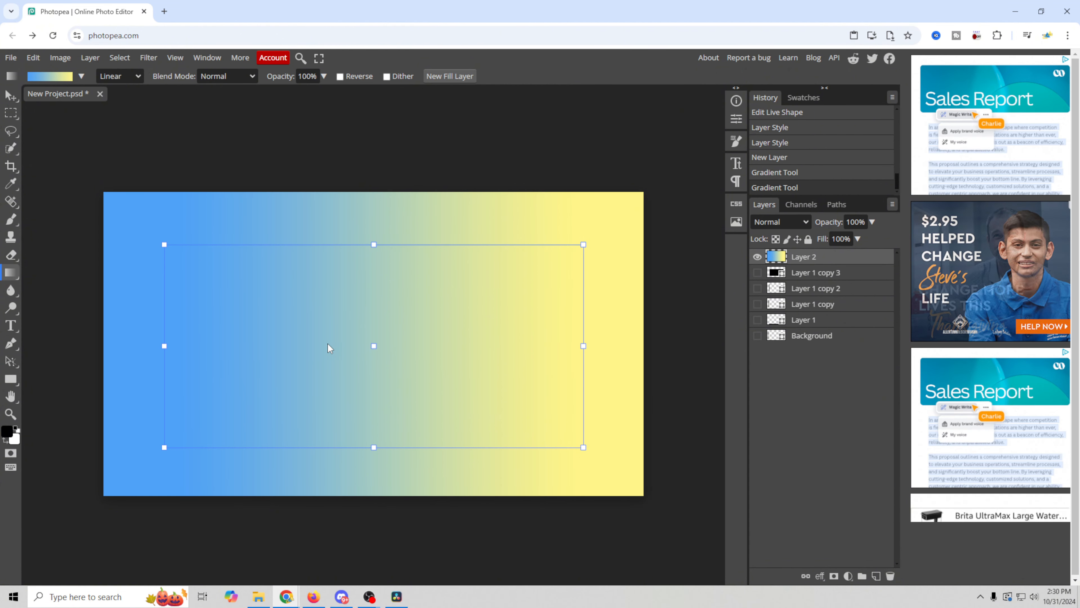
left_click_drag(327, 343, 415, 345)
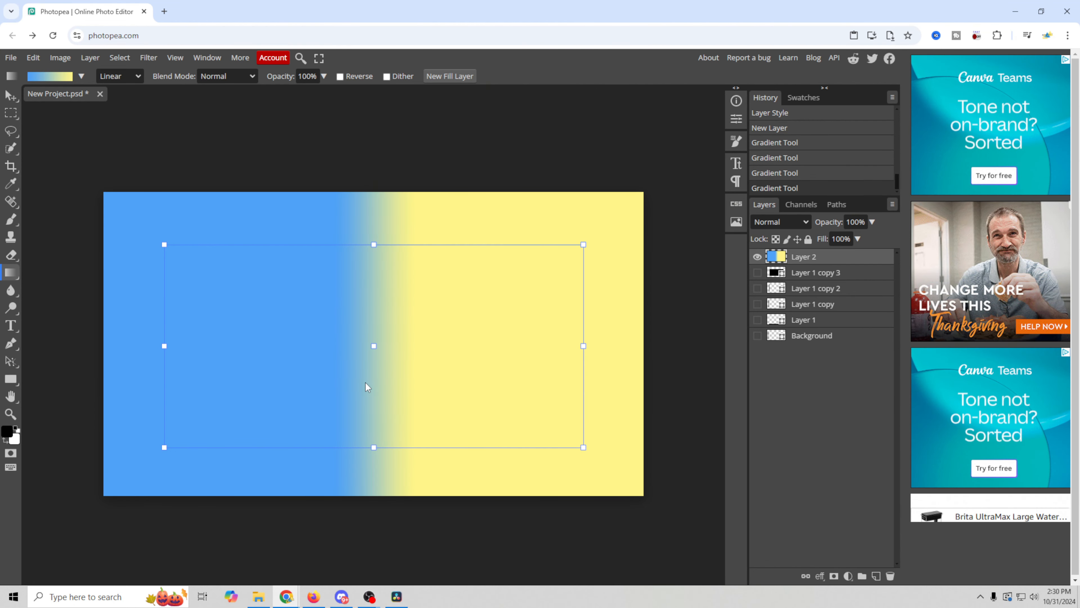
Step: Start a PNG export of the gradient and set its size to 3840 × 2160 px
left_click(11, 58)
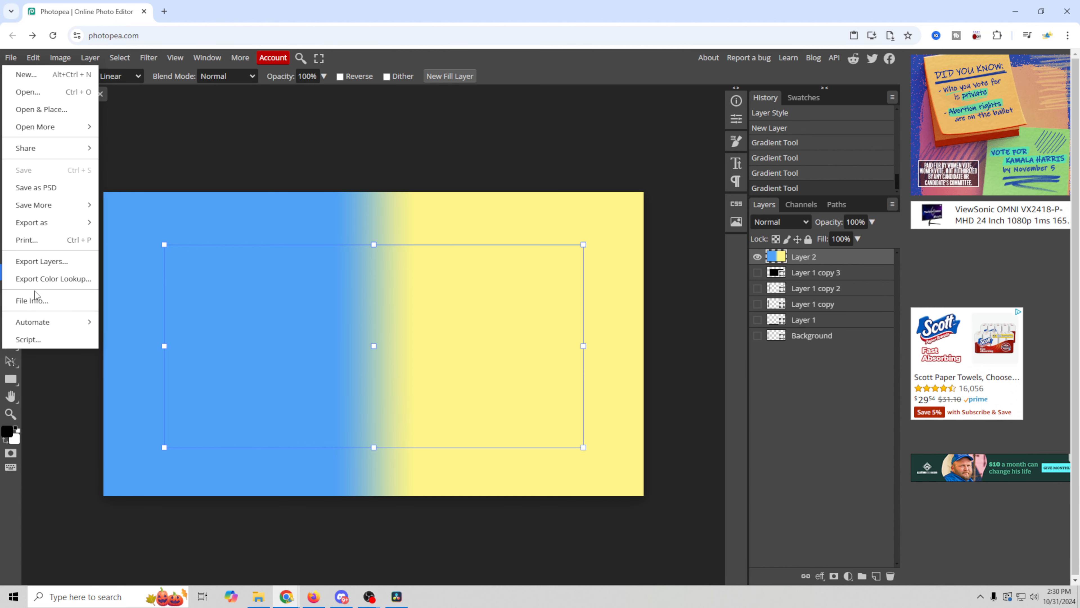
mouse_move(64, 222)
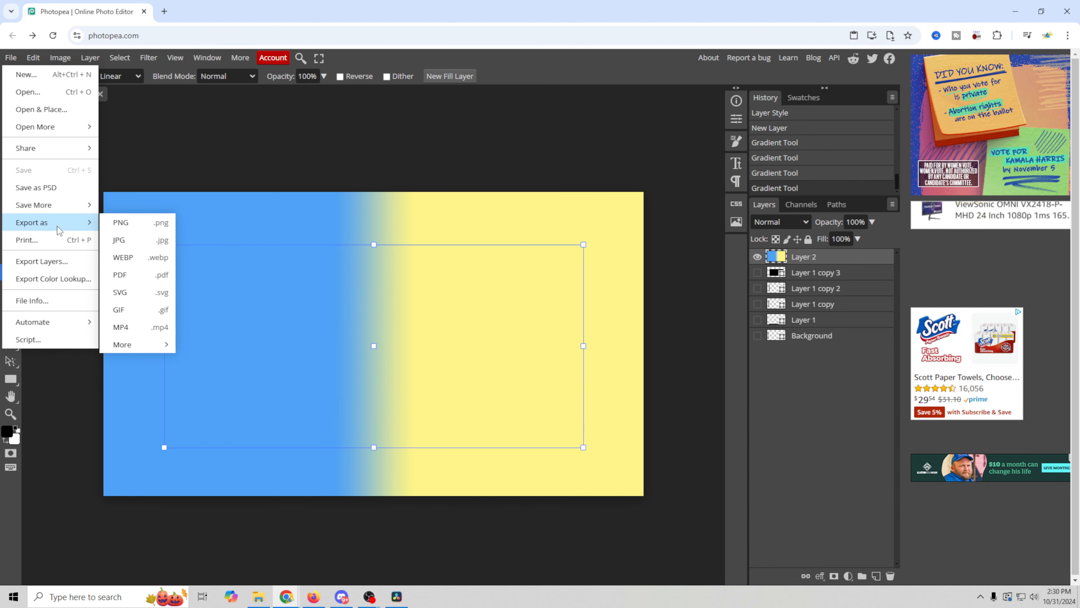
left_click(117, 220)
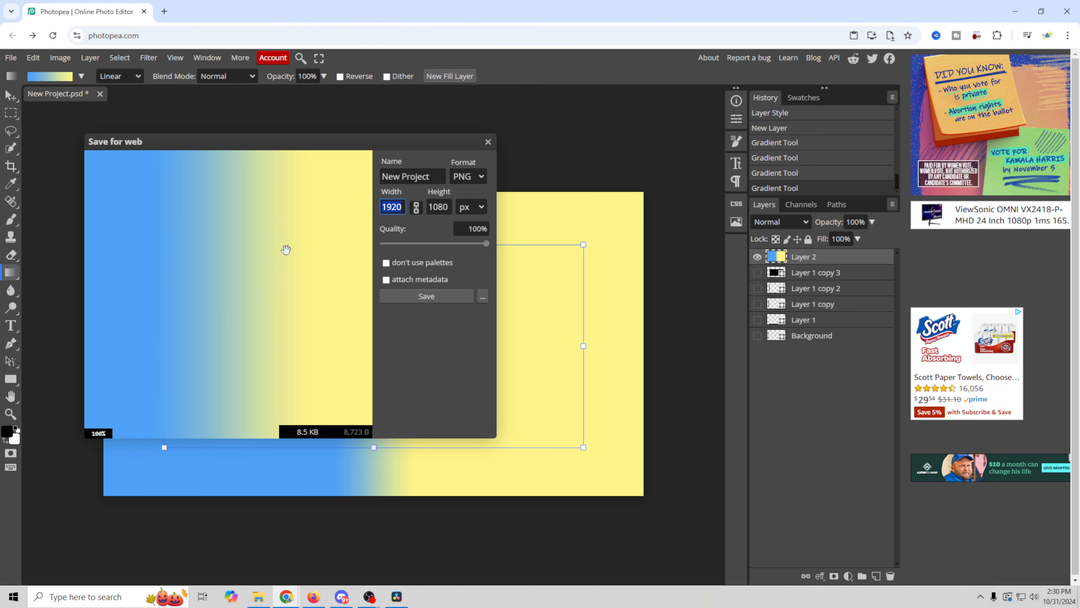
type("3")
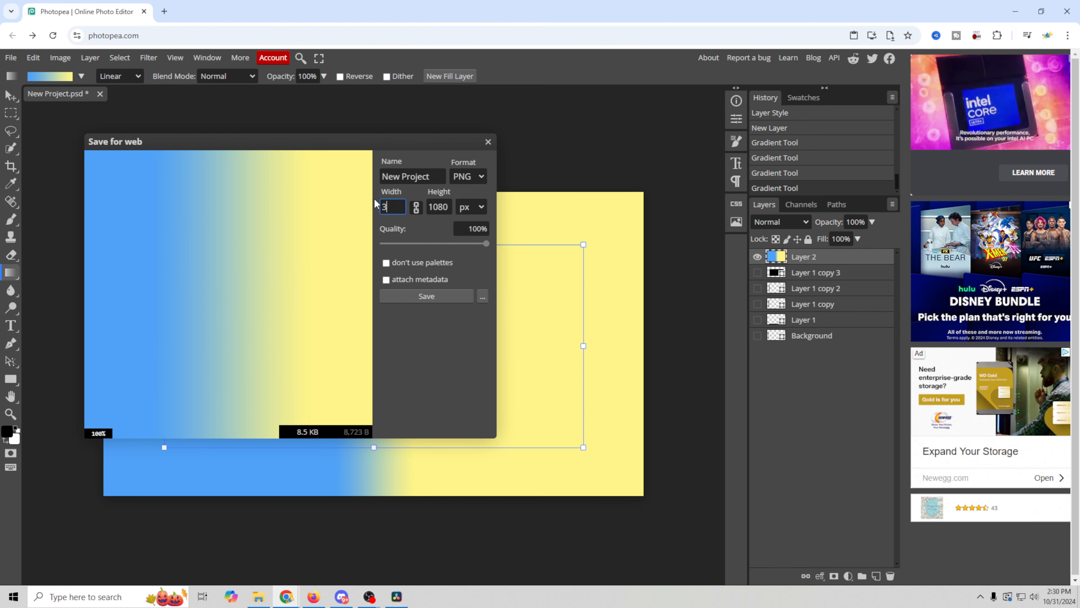
type("840")
left_click(437, 207)
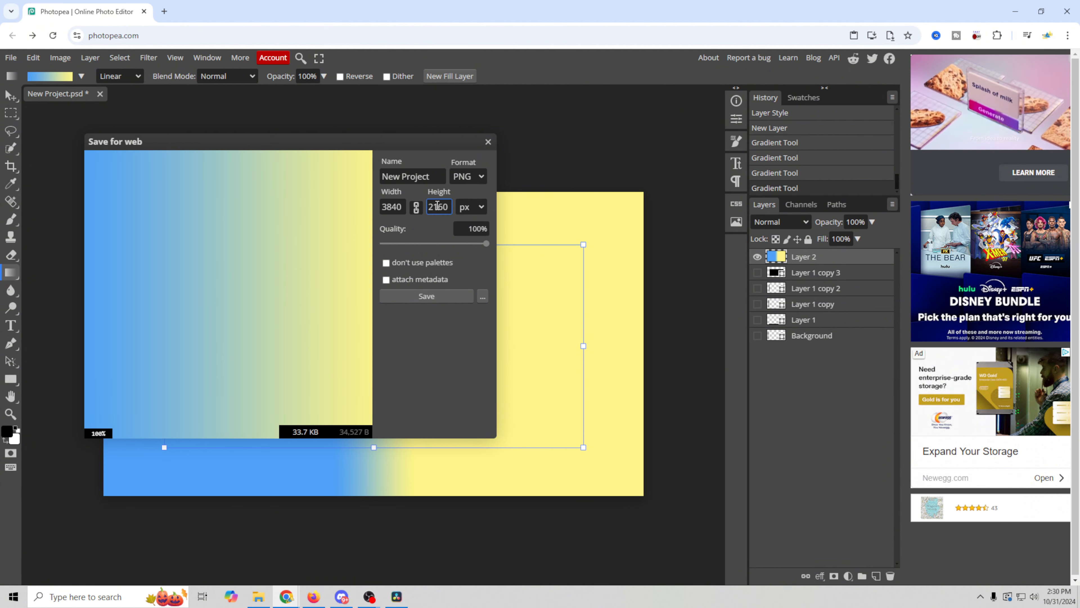
Step: Name the export gradient and save it as gradient.png in the device folder with the other PNGs
left_click(418, 177)
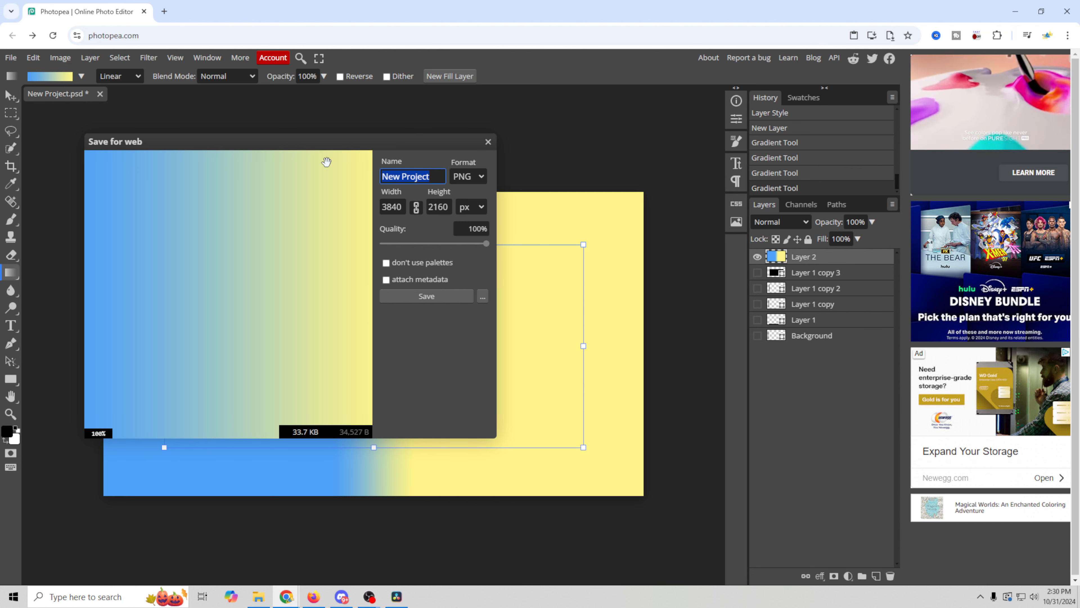
type("gradient")
left_click(482, 296)
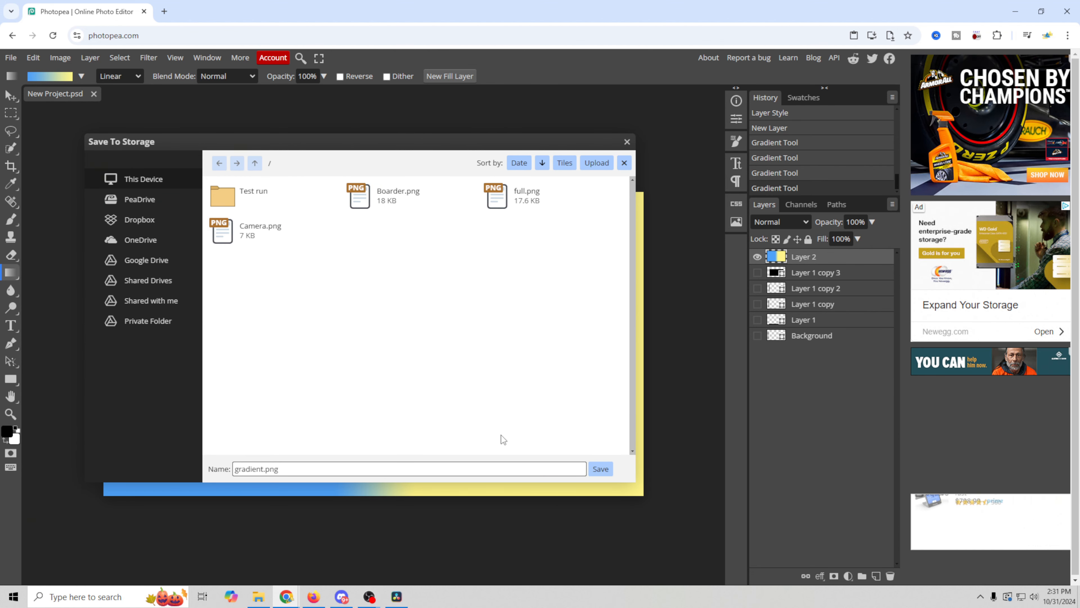
left_click(601, 468)
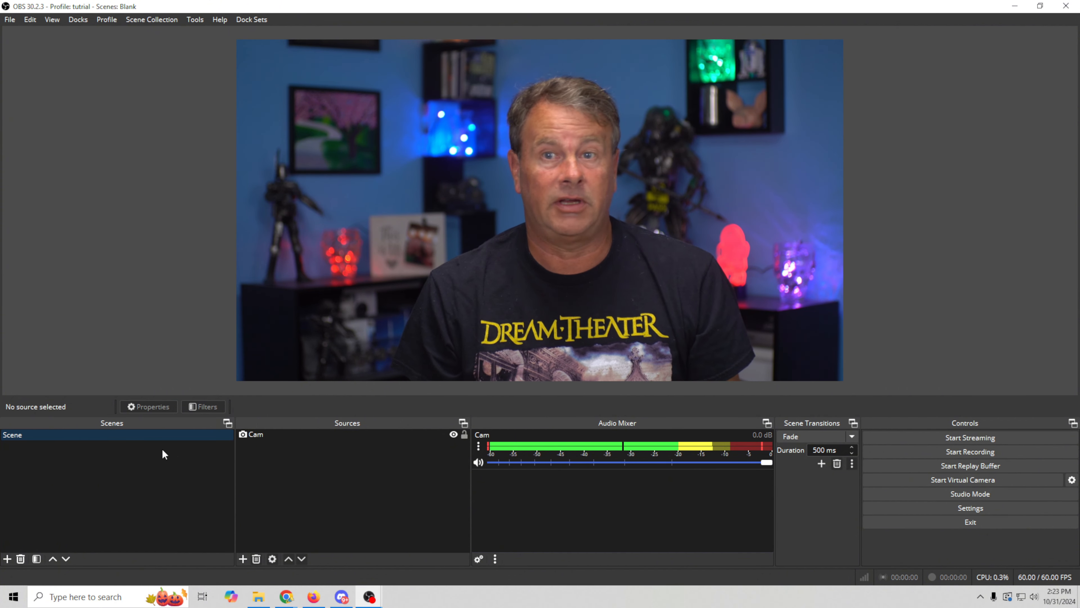
Step: In OBS, duplicate the camera scene named Scene as Scene 2
right_click(73, 439)
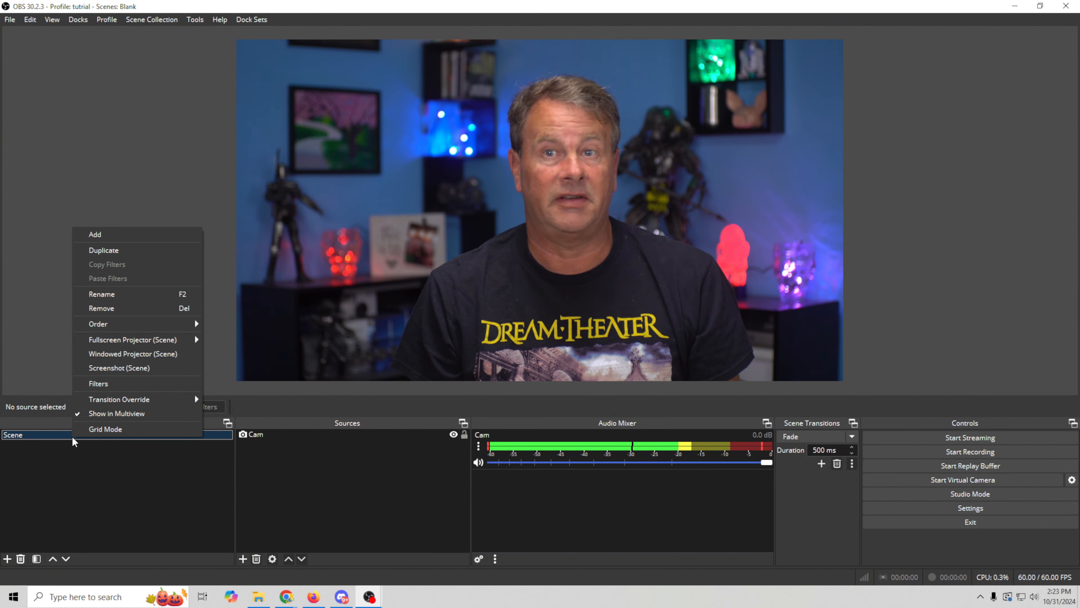
left_click(148, 252)
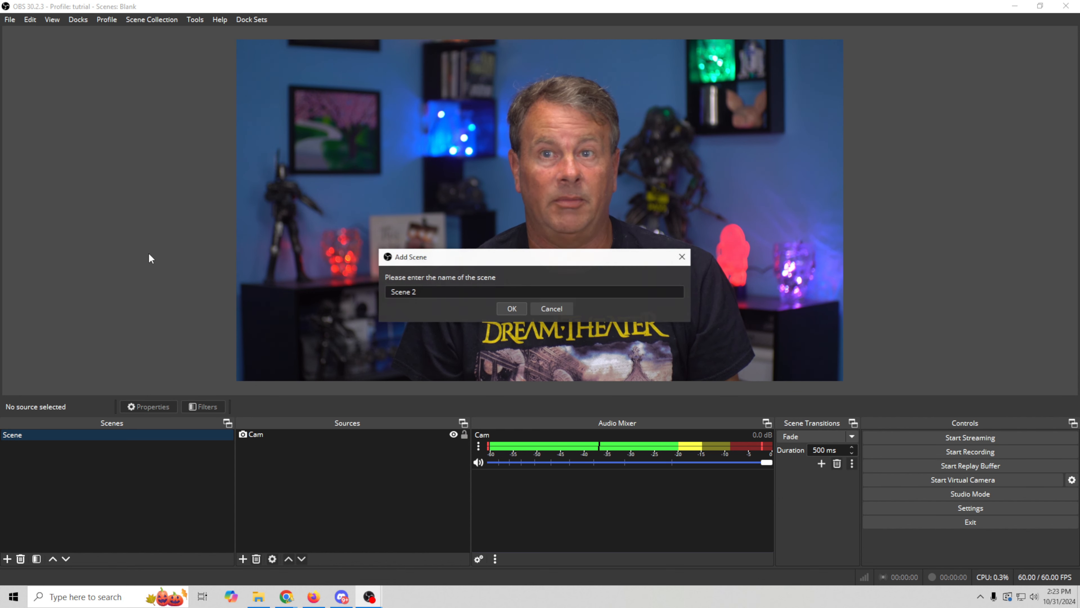
left_click(510, 308)
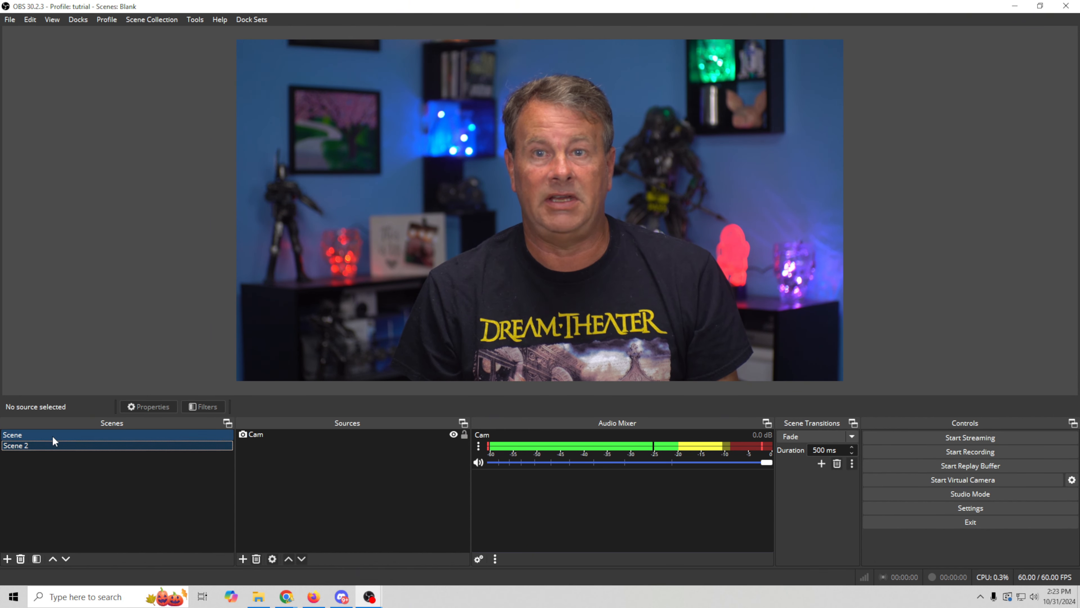
Step: Add an Image Mask/Blend effect filter to Scene 2 with its default name
right_click(101, 447)
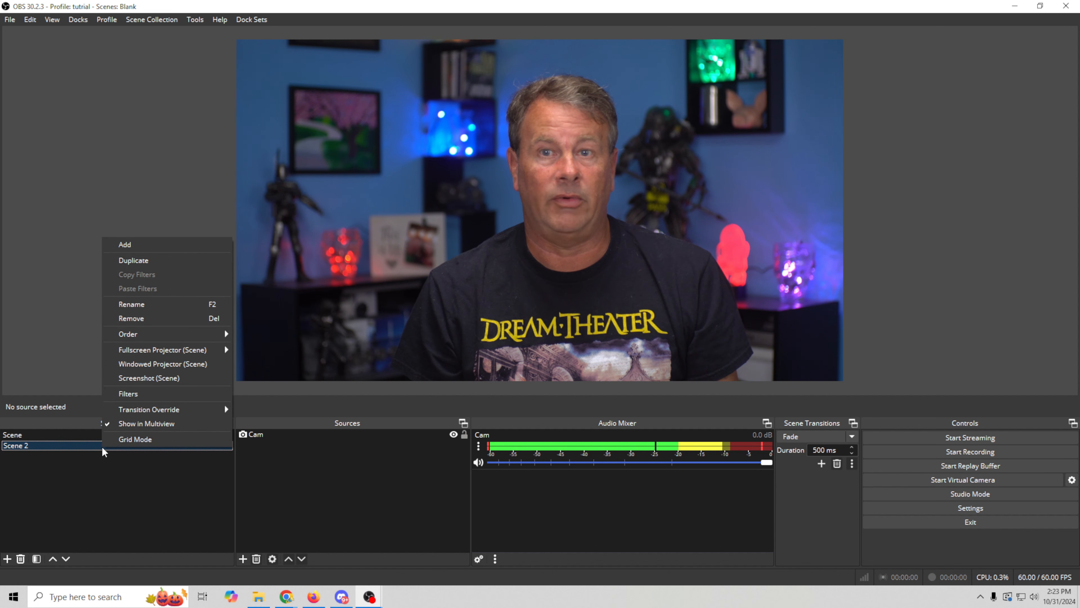
left_click(145, 393)
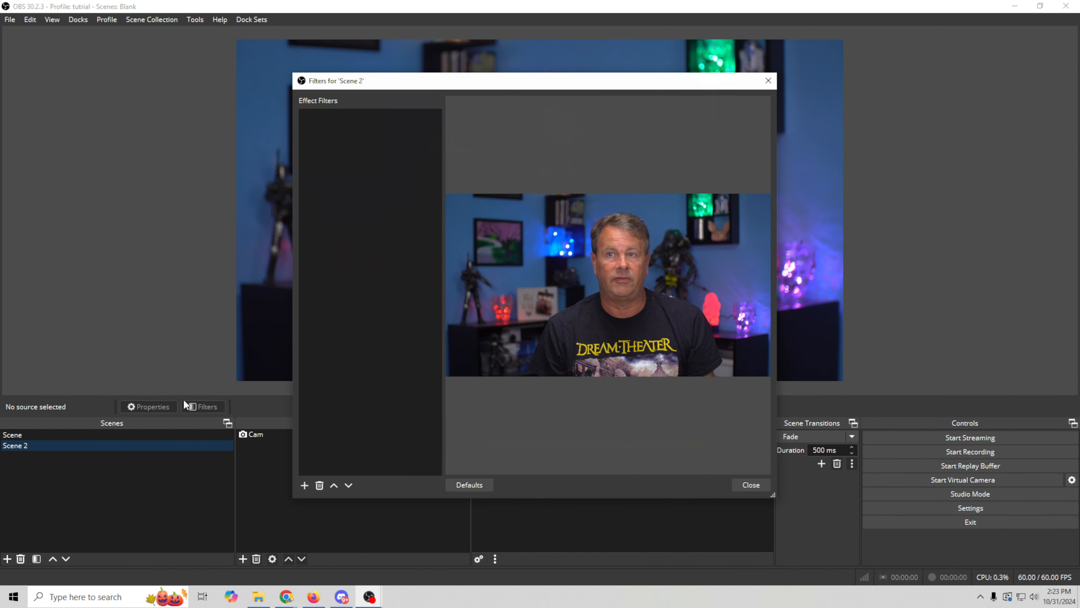
left_click(304, 485)
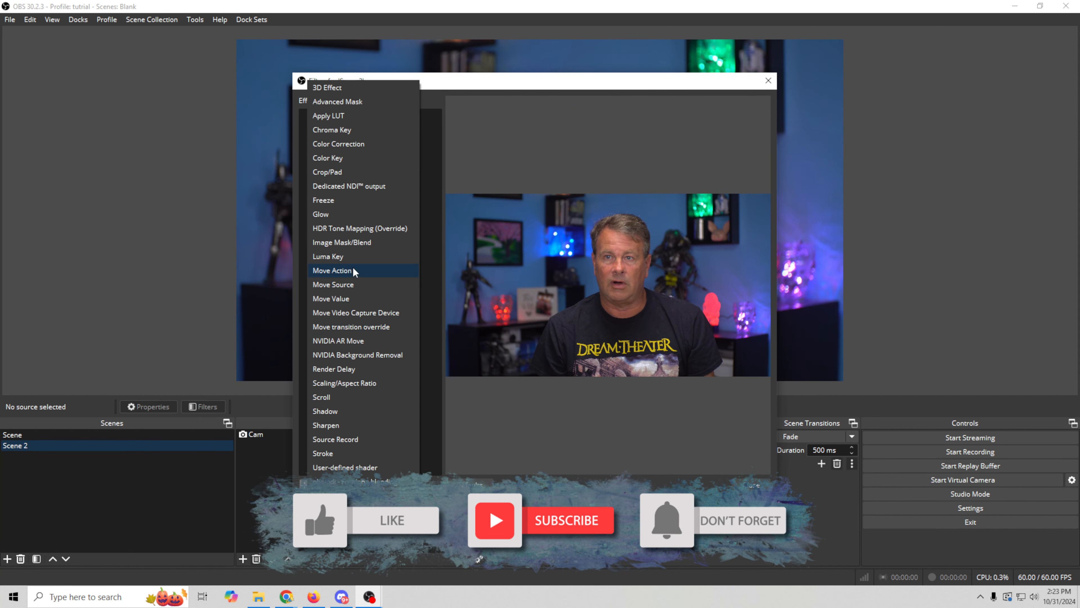
left_click(355, 242)
key("Return")
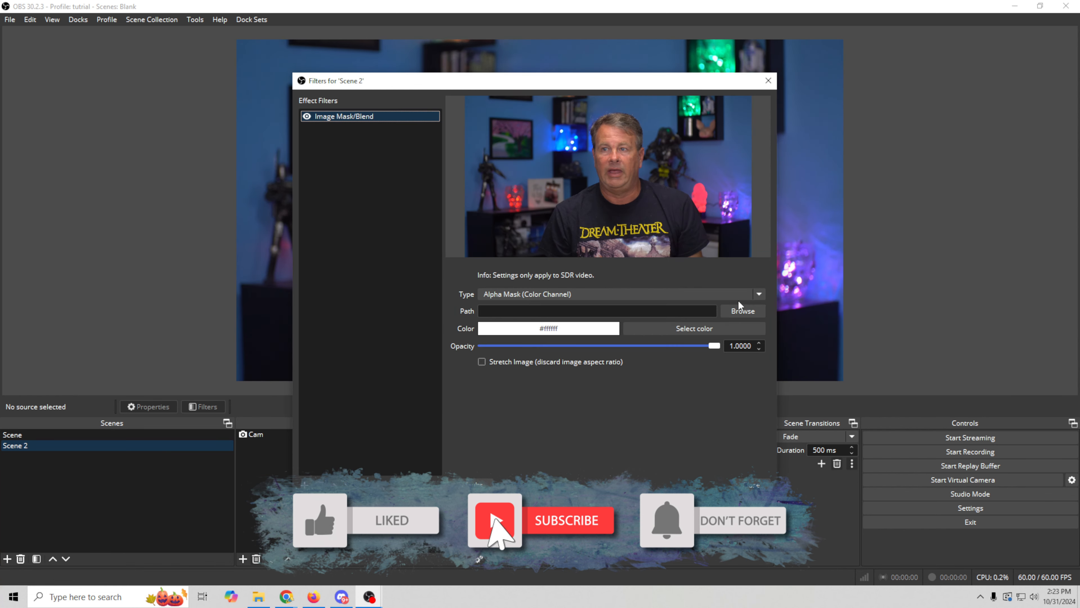
Step: Set the mask type to Alpha Mask (Alpha Channel) and load full.png from C:/Quick Edit/Custom Face Cams as the mask image
left_click(751, 294)
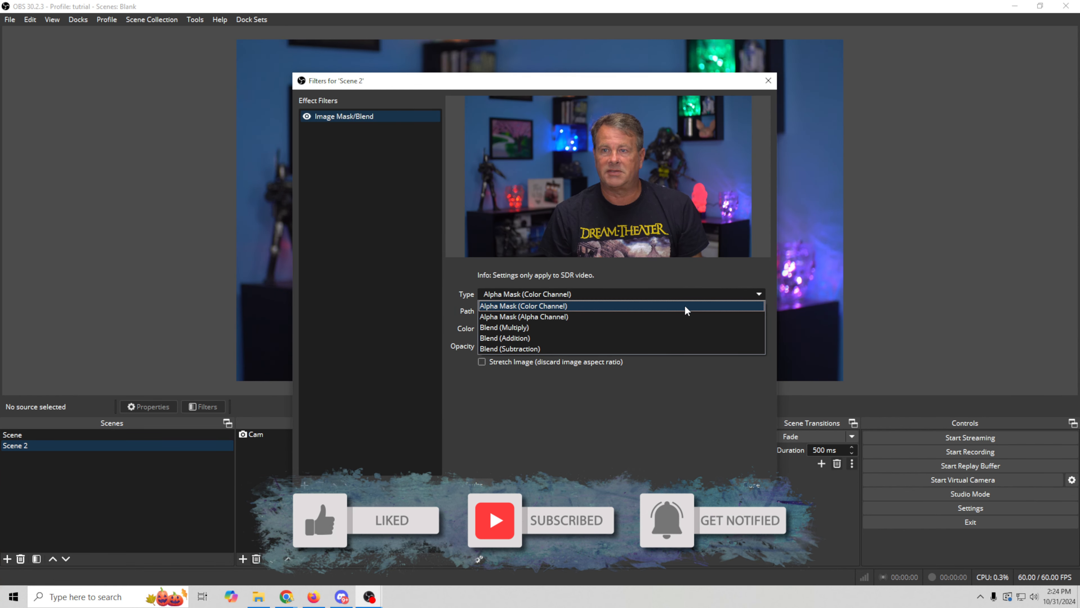
left_click(723, 316)
left_click(726, 310)
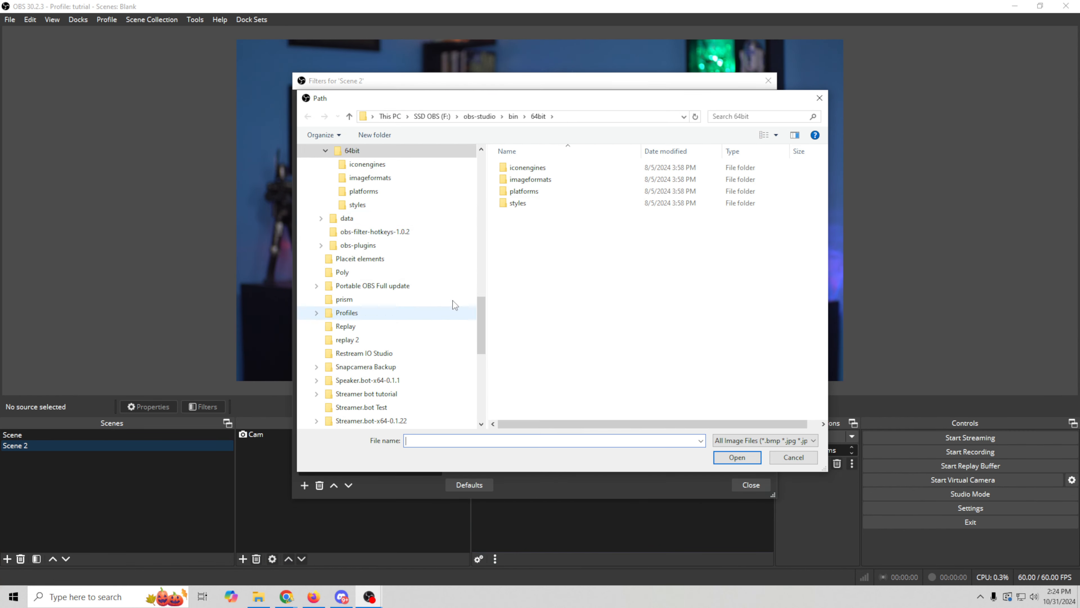
left_click_drag(482, 317, 482, 228)
left_click(381, 231)
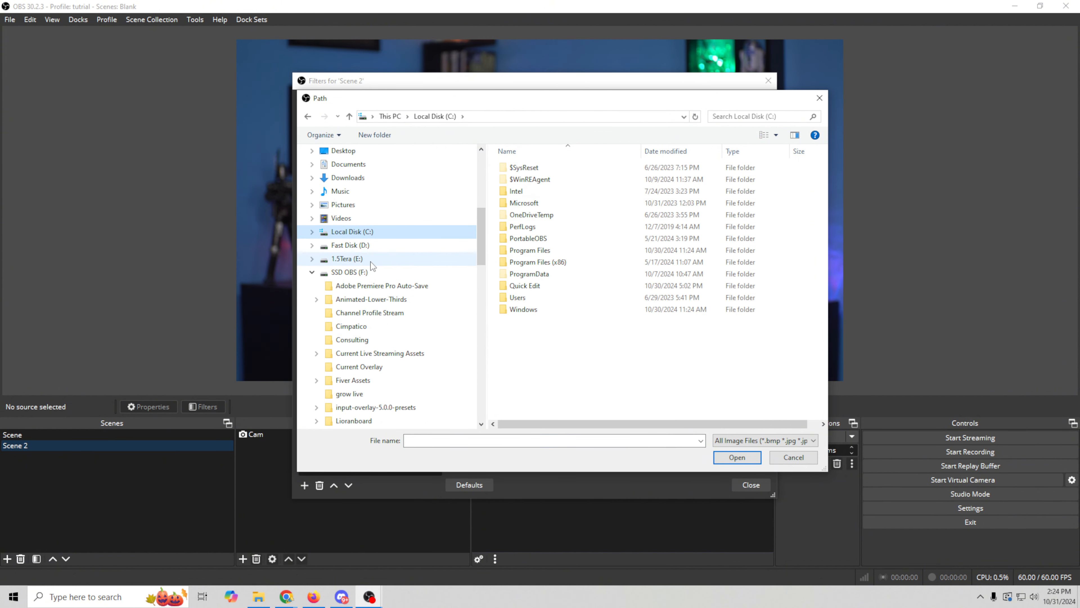
double_click(525, 285)
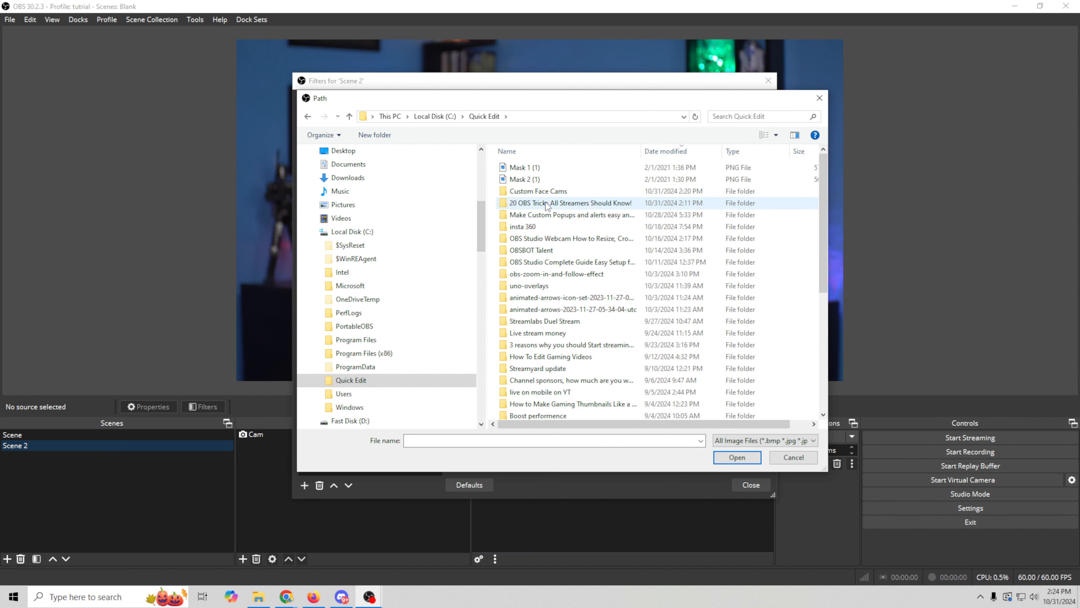
double_click(550, 192)
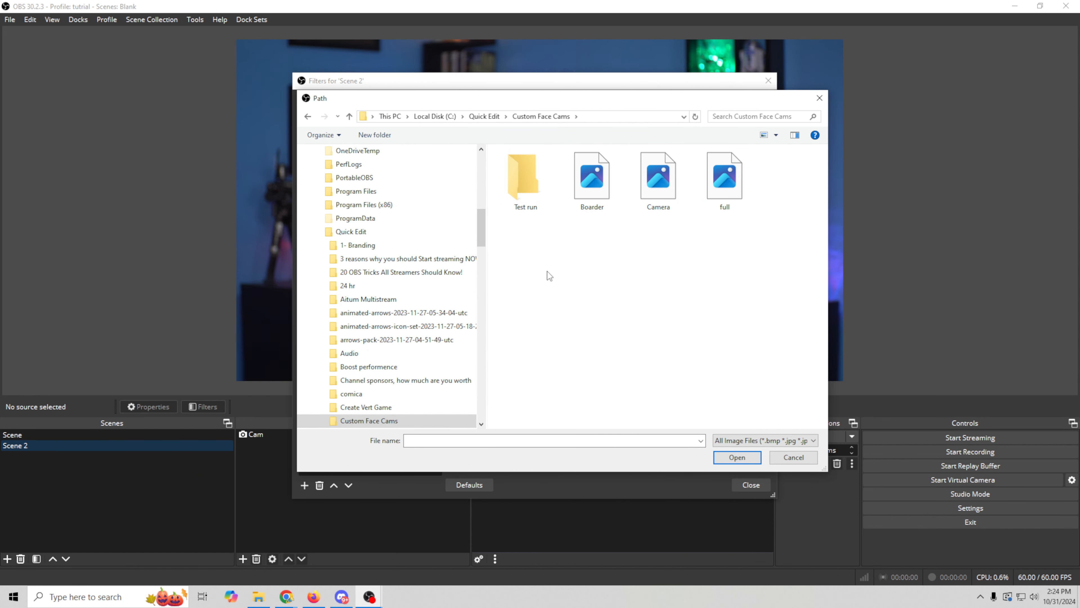
left_click(729, 188)
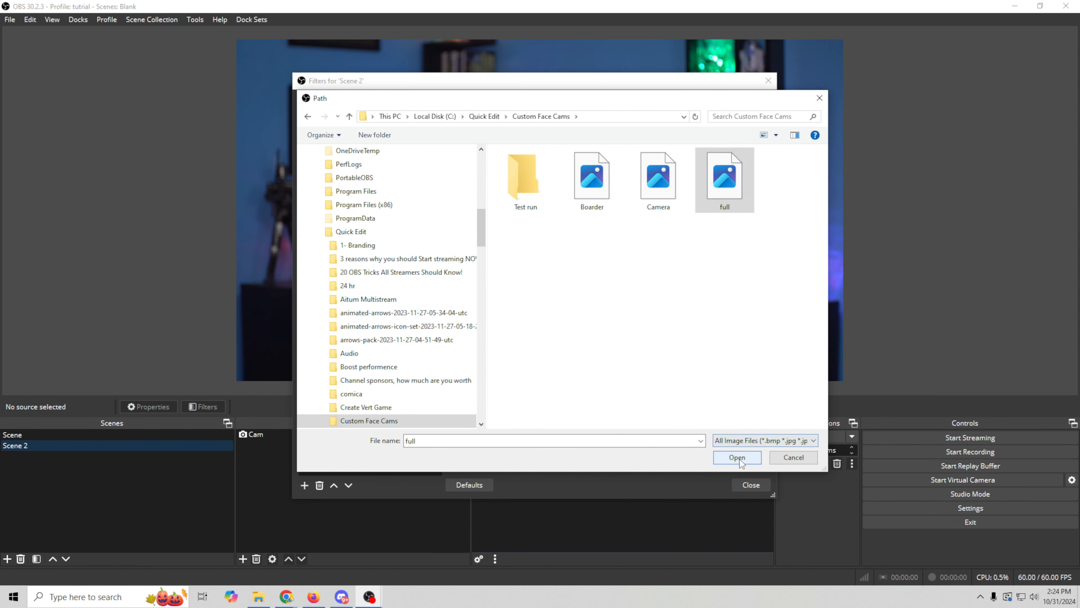
left_click(738, 458)
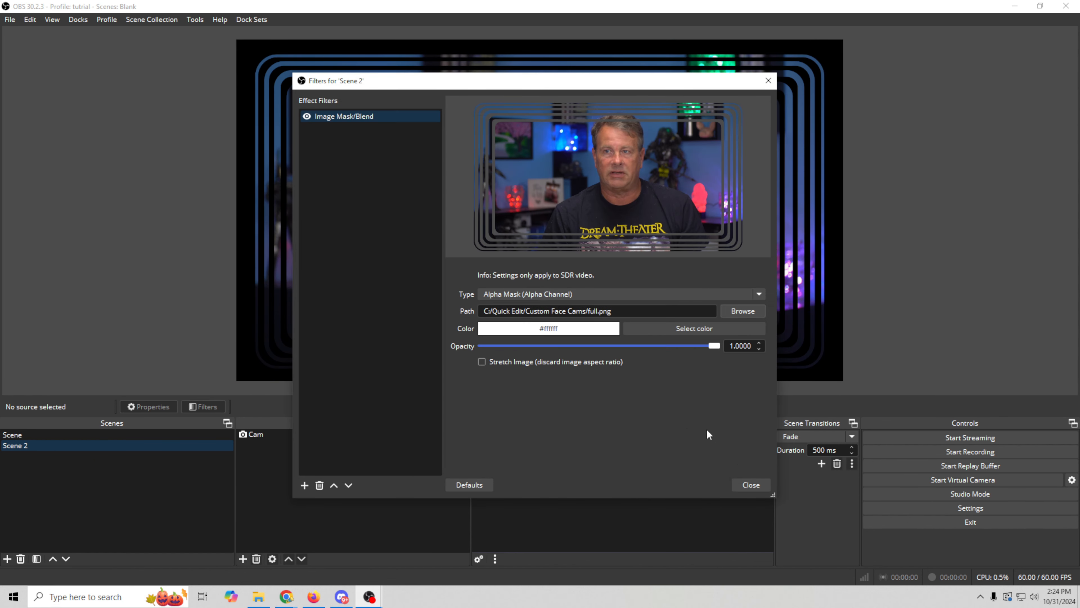
left_click(739, 491)
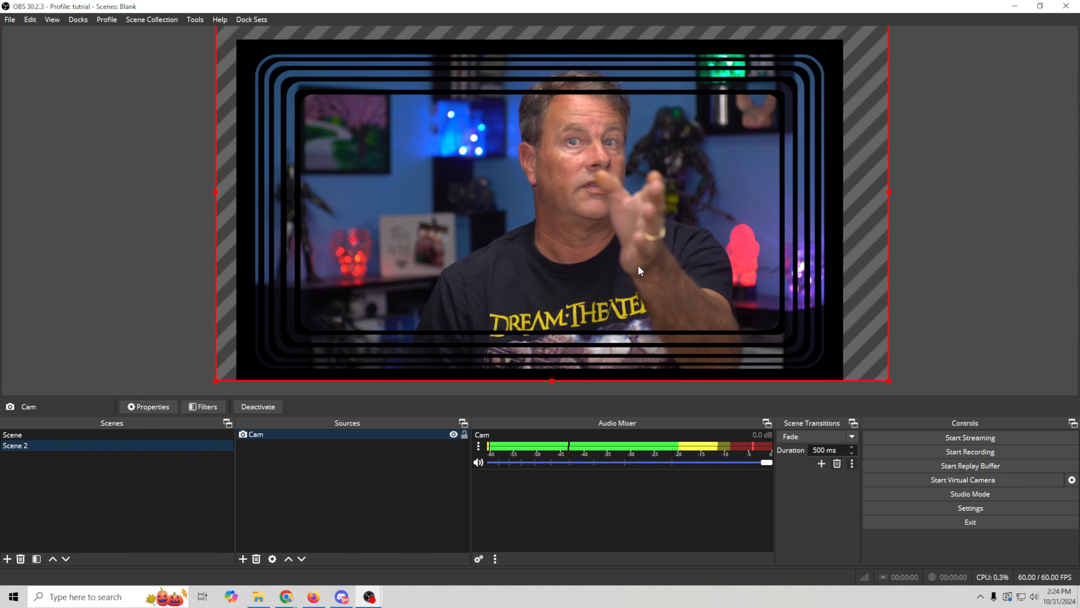
Step: Compare the plain Scene with the masked Scene 2 and add a new empty scene named Scene 3
left_click(143, 433)
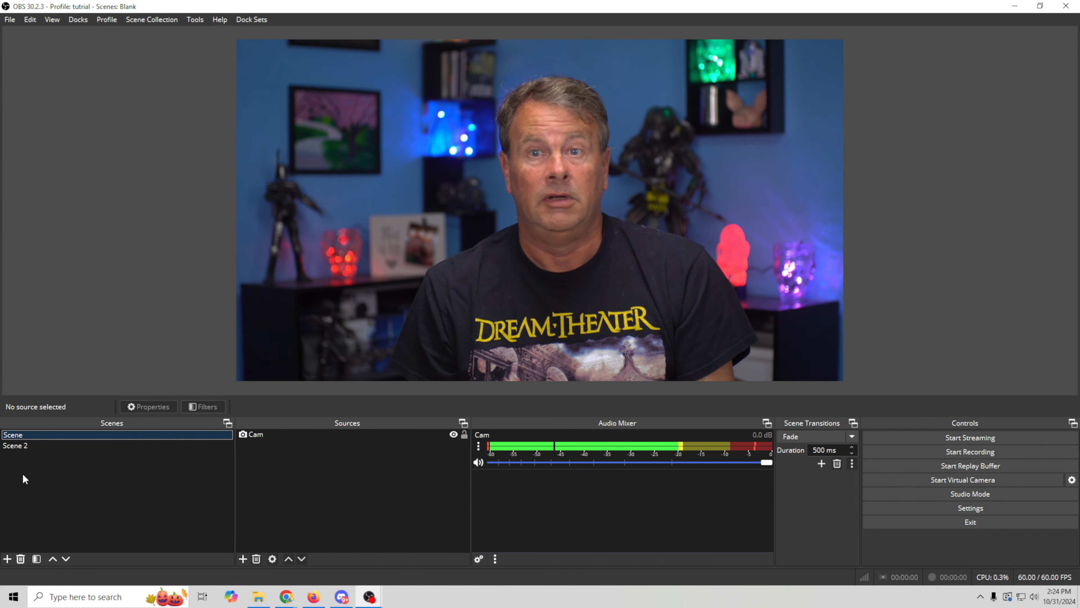
left_click(20, 446)
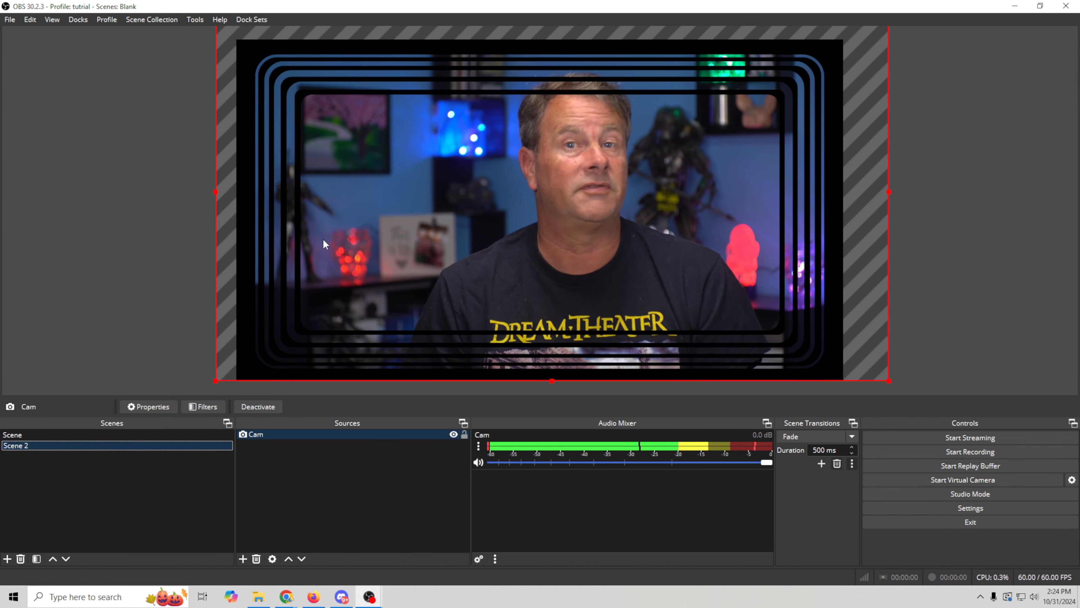
left_click(7, 559)
left_click(510, 311)
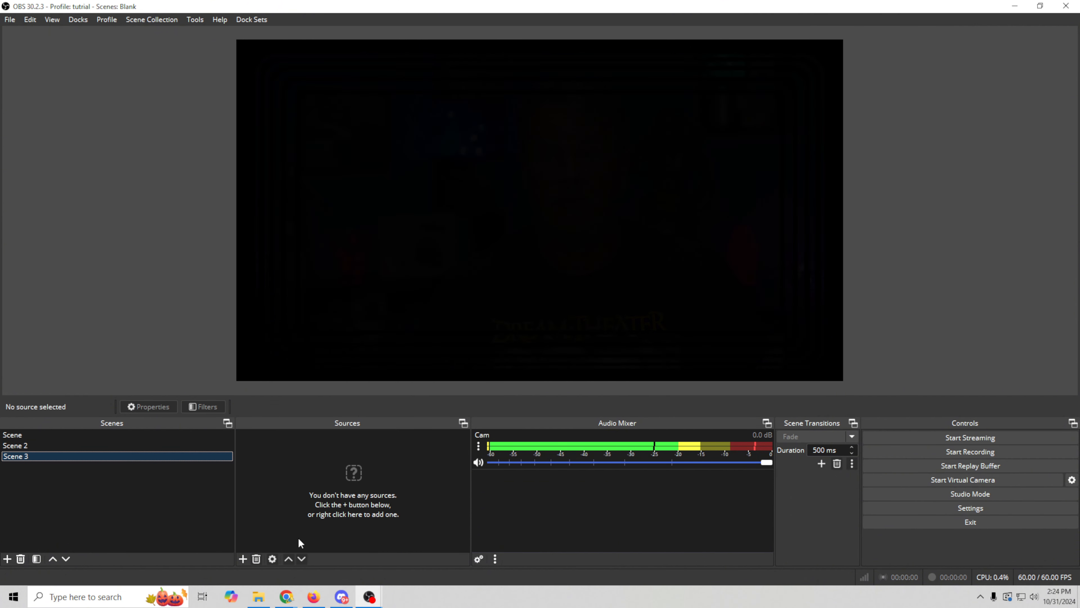
Step: Add the existing Scene 2 as a visible scene source in Scene 3
left_click(242, 559)
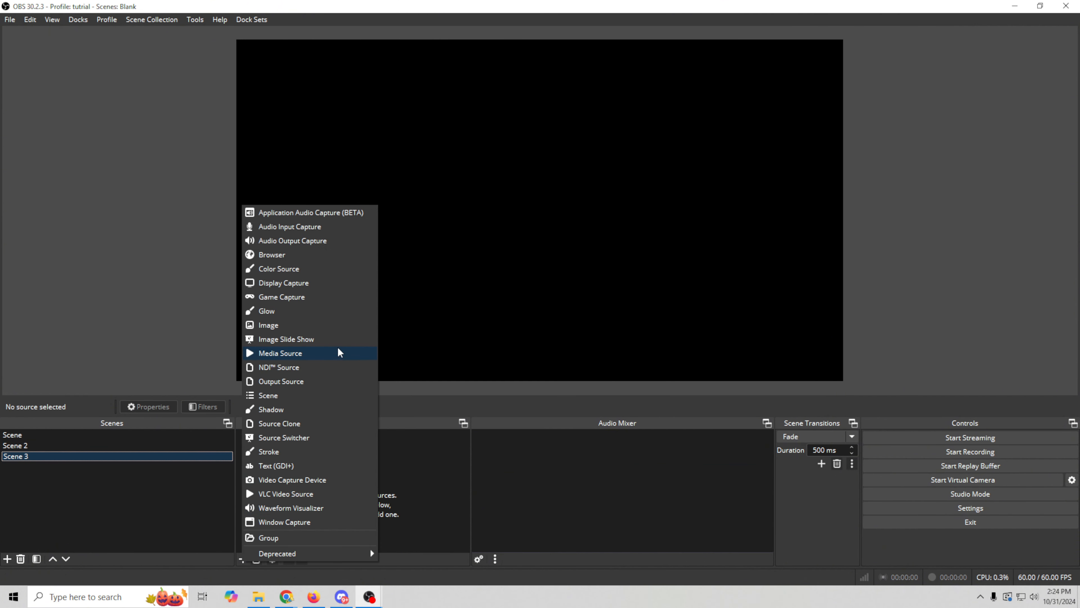
left_click(269, 397)
left_click(460, 277)
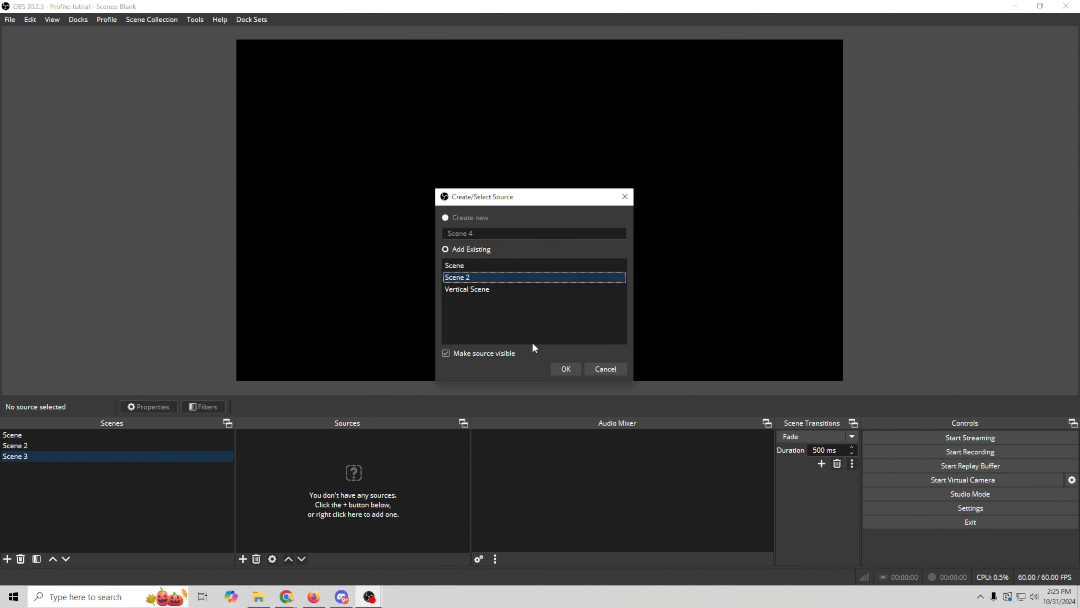
left_click(560, 367)
Step: Shrink the Scene 2 source and place it in the canvas's lower-left corner, about 39 px from the left edge and 64 px above the bottom
left_click_drag(843, 382, 441, 153)
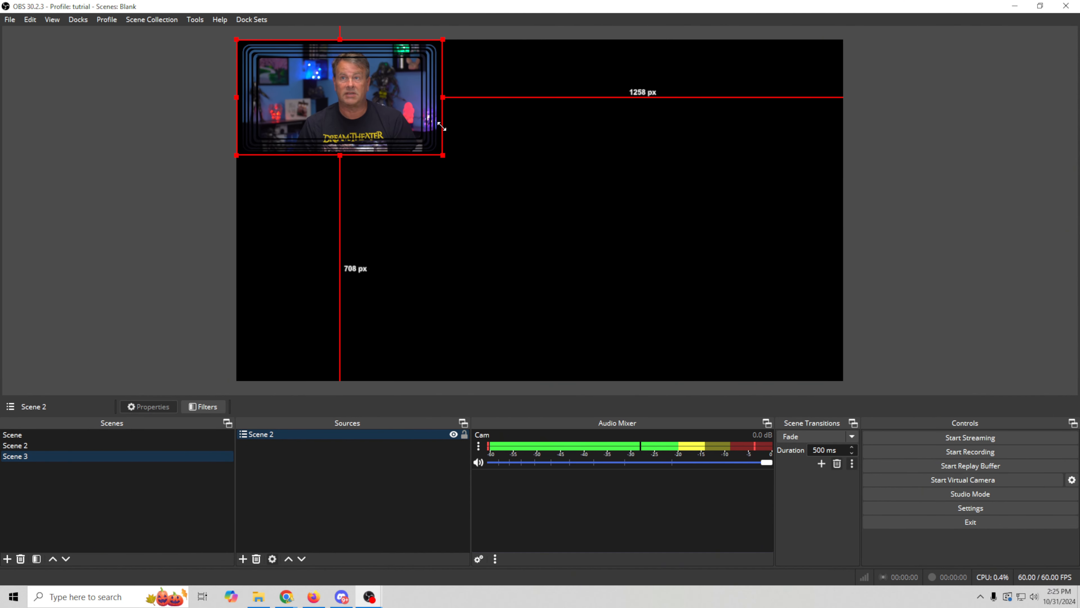
left_click_drag(376, 113, 380, 337)
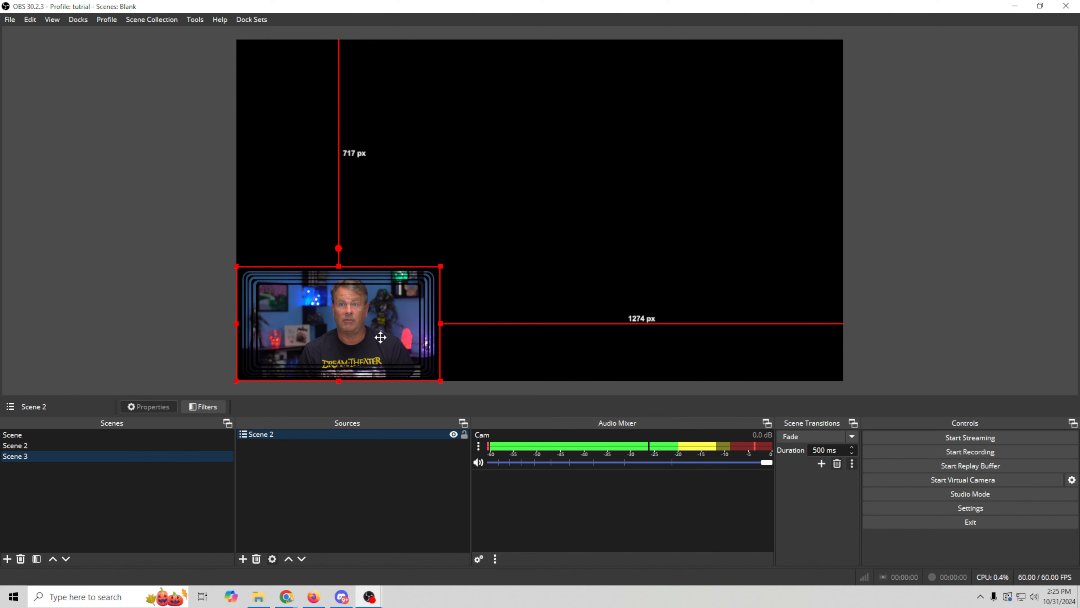
left_click_drag(440, 266, 426, 274)
left_click_drag(356, 340, 369, 319)
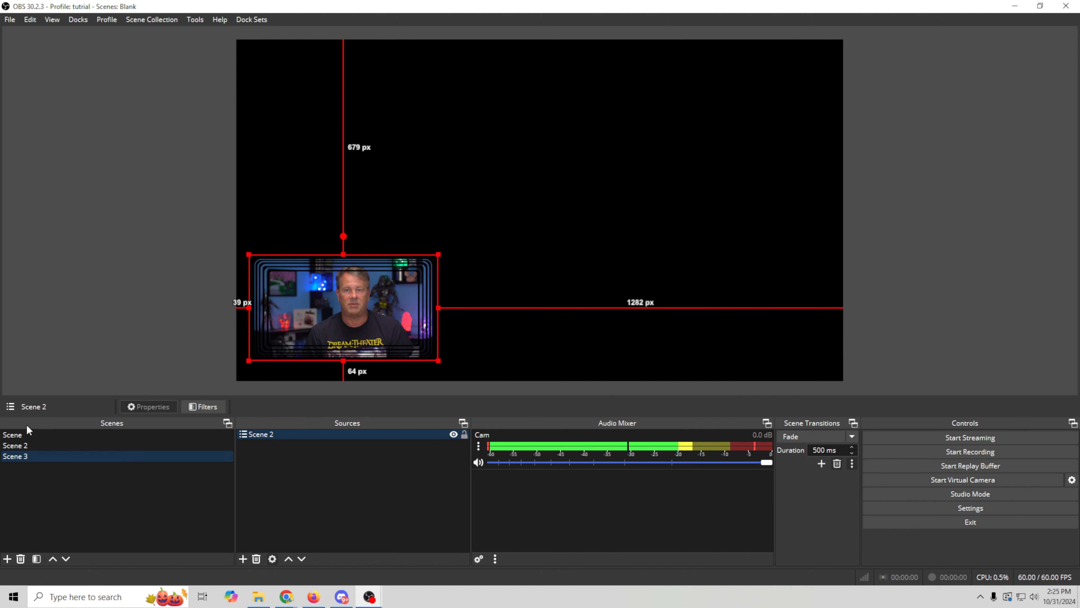
Step: In Scene, load full.png from Custom Face Cams as the mask image of the Cam source's Image Mask/Blend filter
left_click(17, 434)
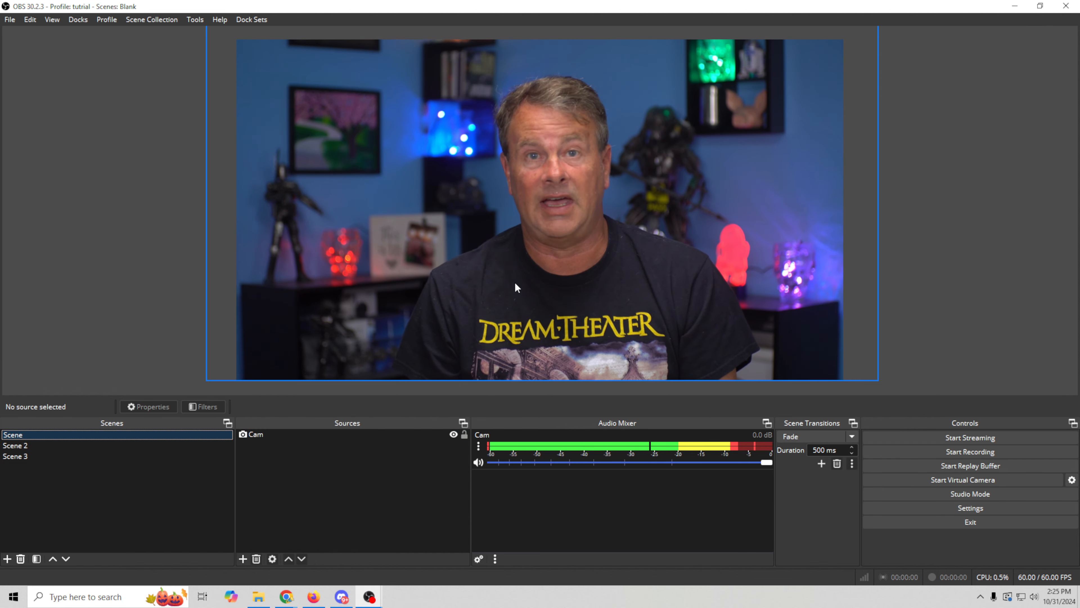
left_click(19, 455)
right_click(22, 446)
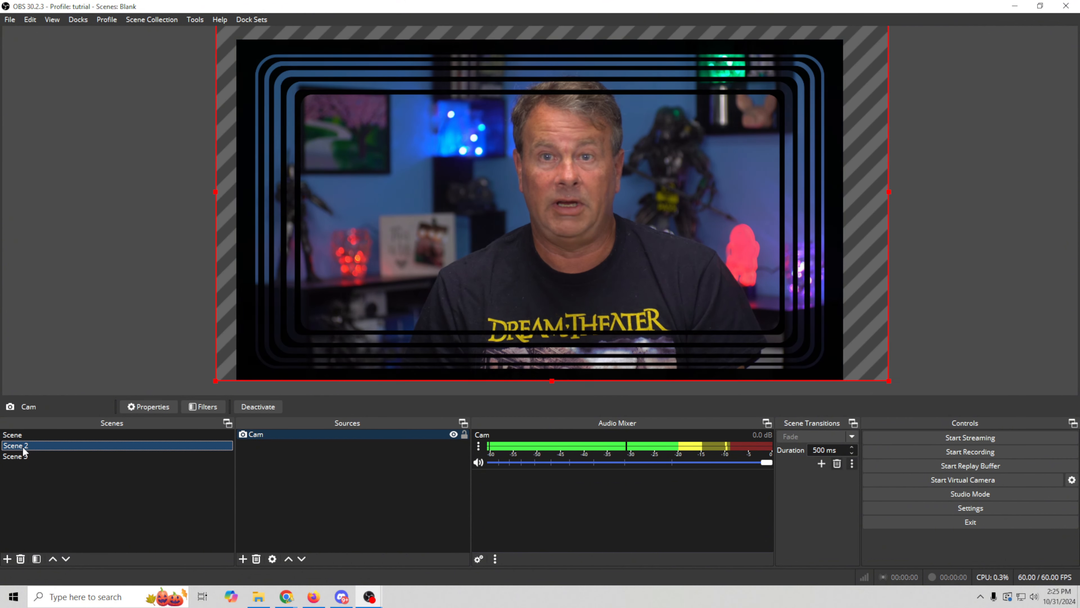
left_click(61, 394)
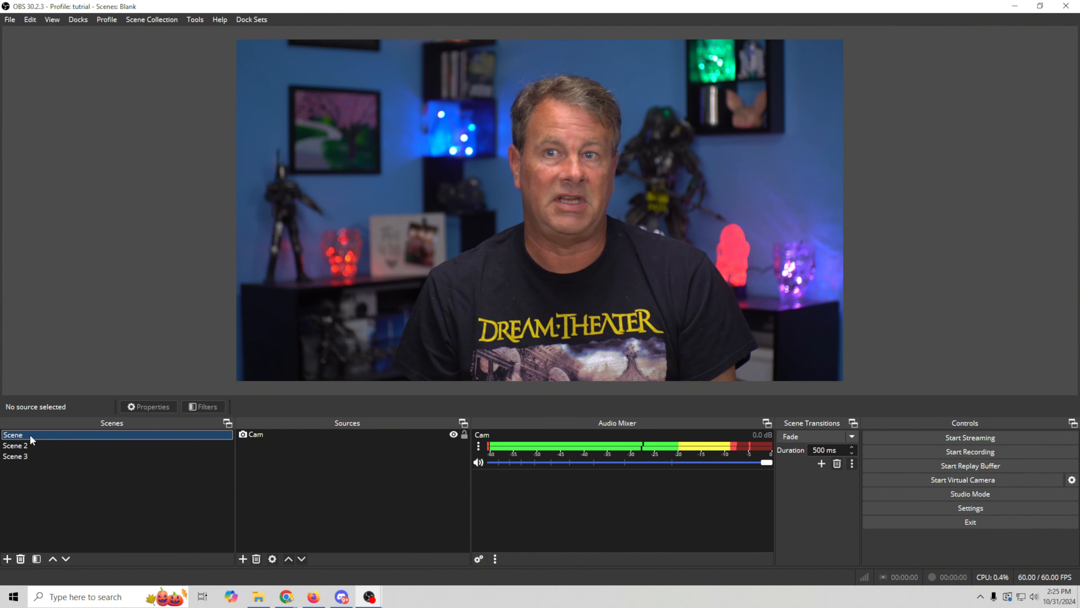
right_click(264, 434)
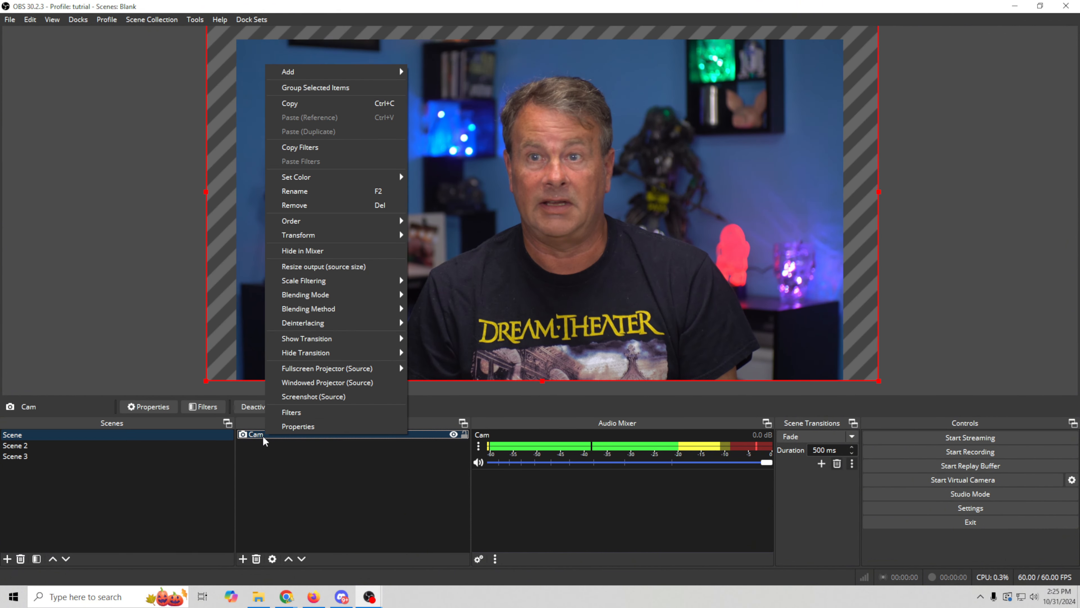
left_click(290, 412)
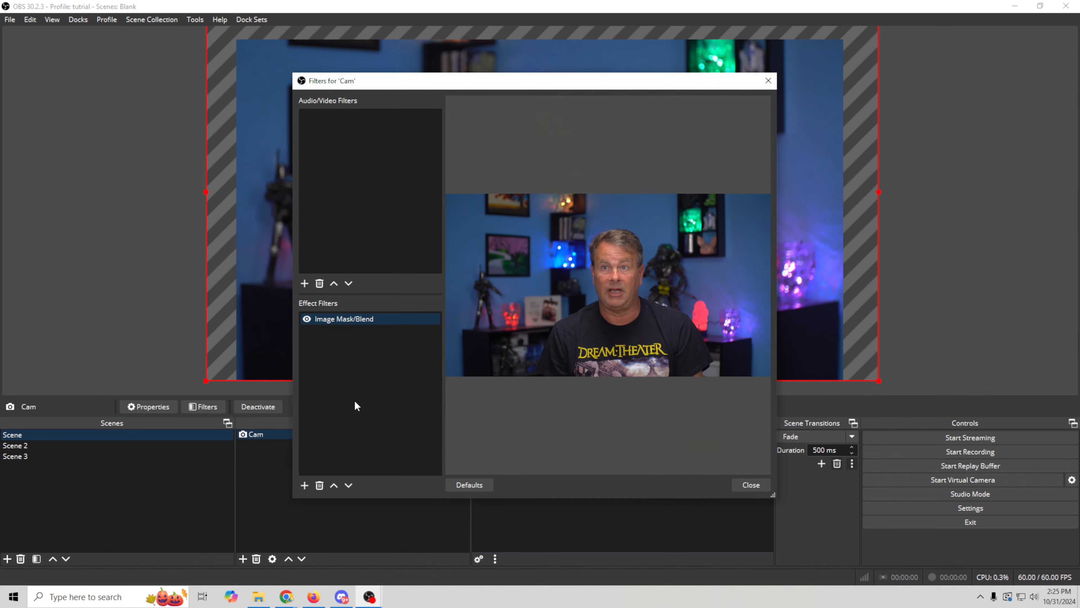
left_click(346, 319)
left_click(733, 336)
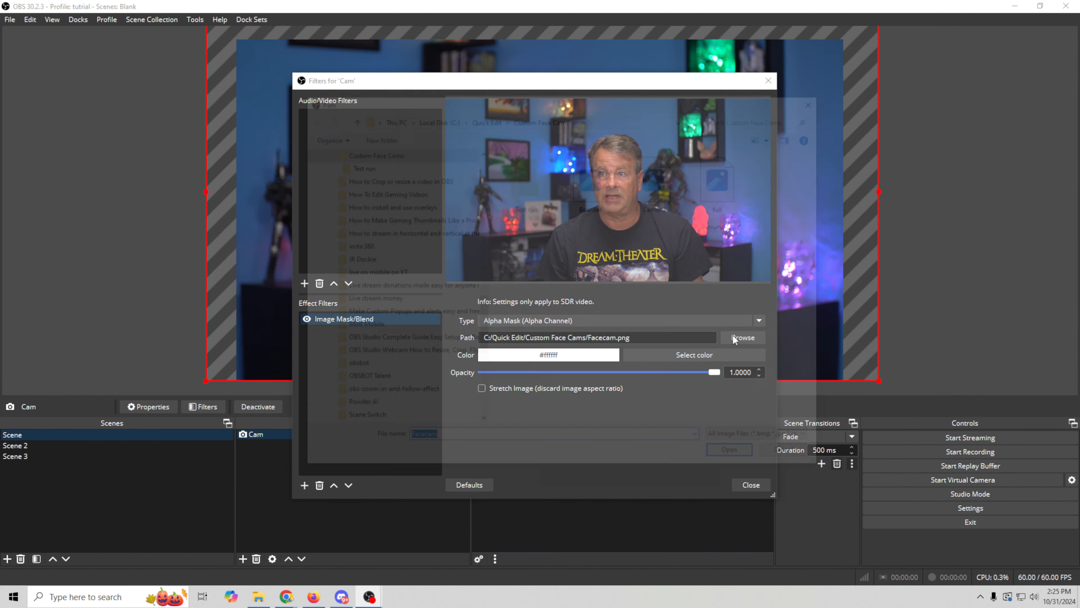
left_click(718, 193)
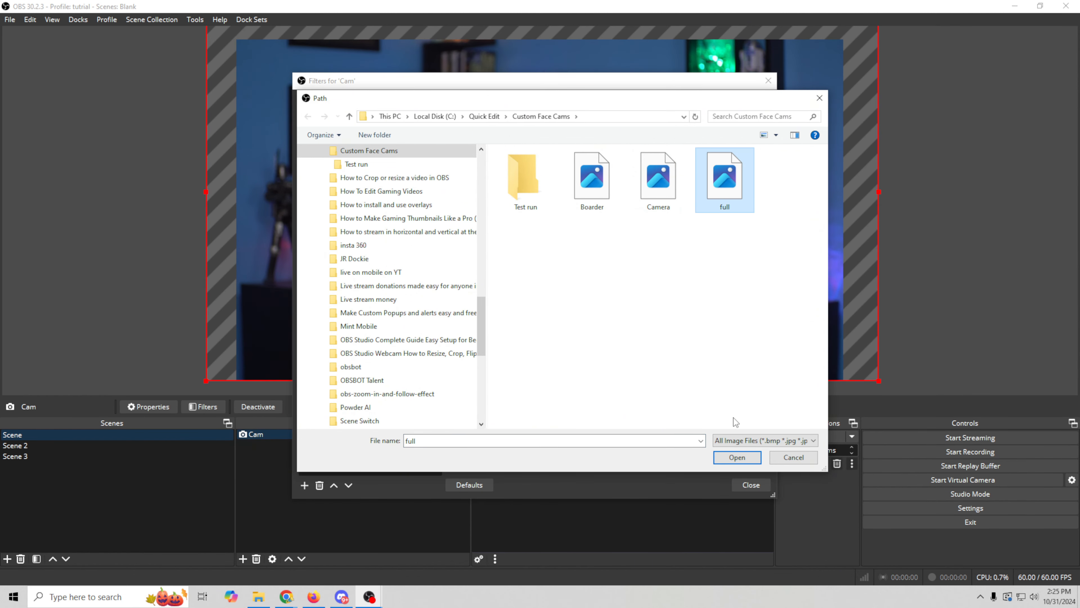
left_click(737, 457)
left_click(745, 484)
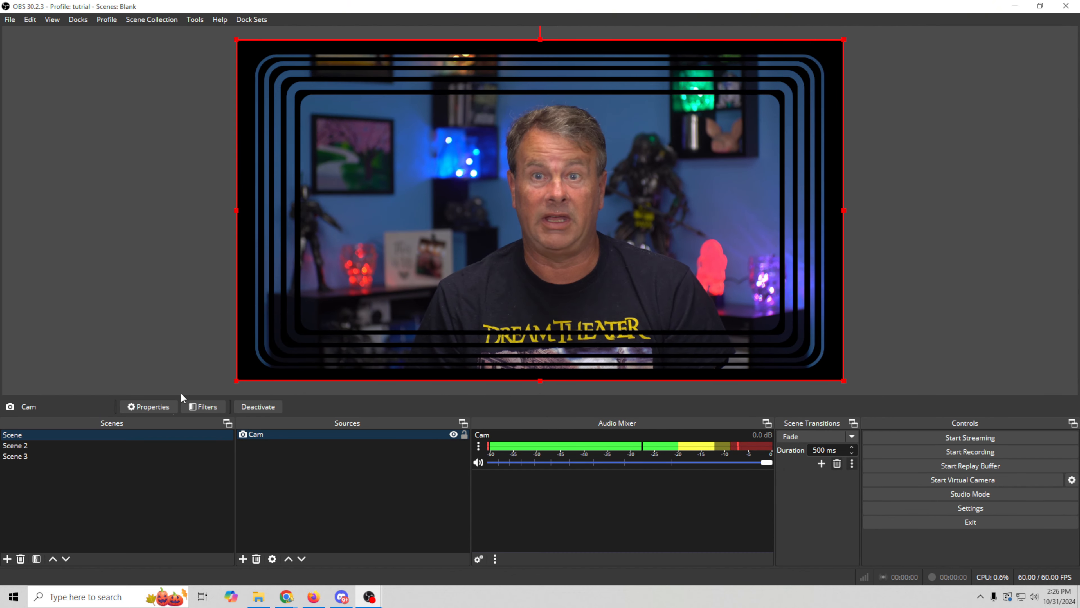
Step: In Scene 2, scale down the Cam source and reposition it so it exactly fills the canvas
left_click(109, 445)
left_click(89, 456)
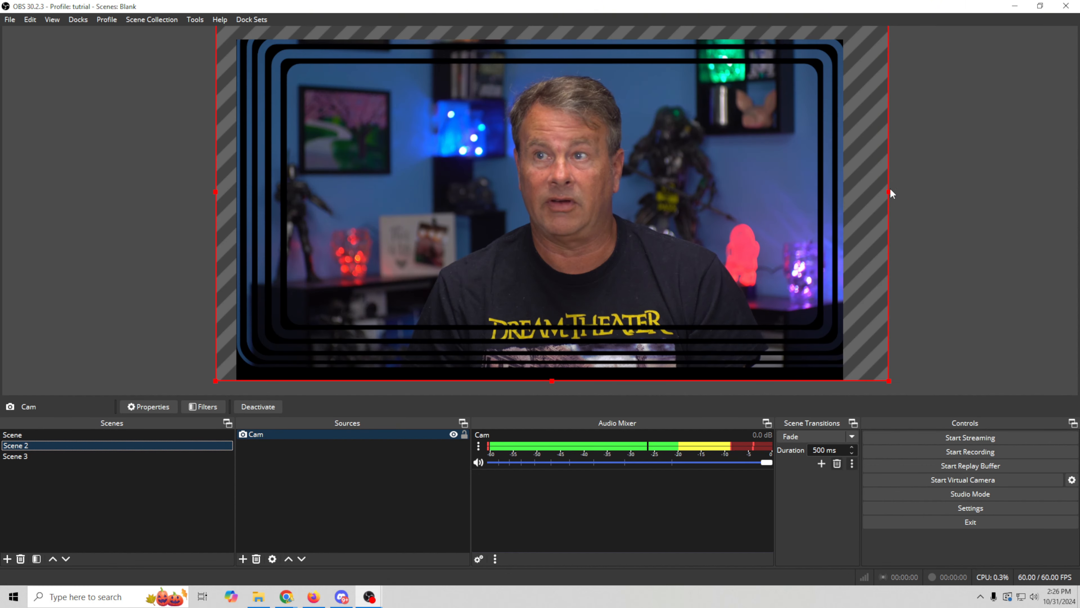
left_click_drag(889, 191, 822, 193)
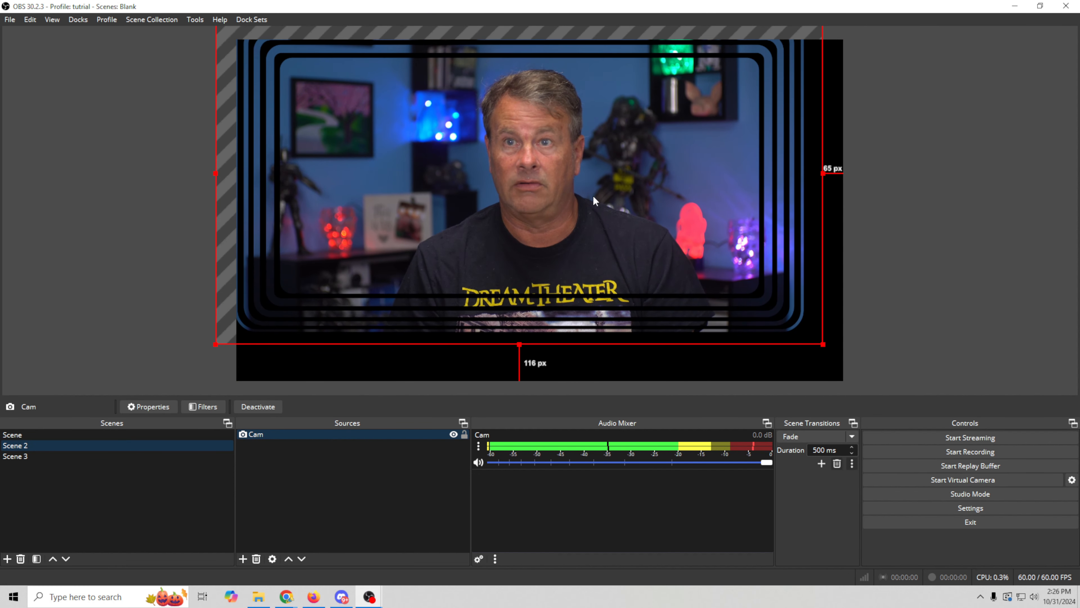
left_click_drag(593, 197, 614, 233)
Step: Compare the masked camera in Scene and Scene 2 with the small face cam in Scene 3
left_click(68, 455)
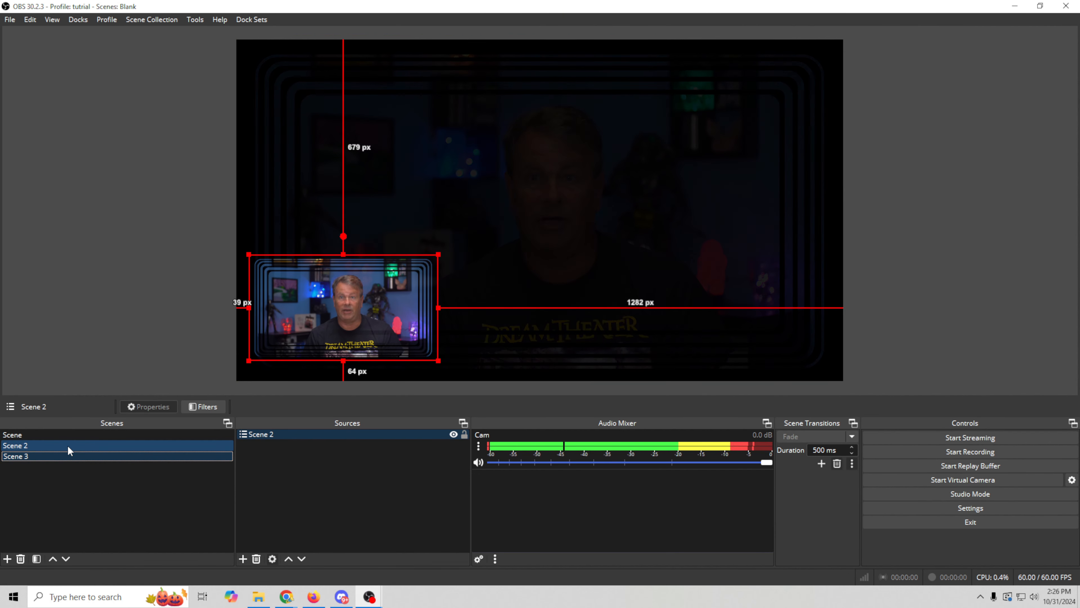
left_click(68, 445)
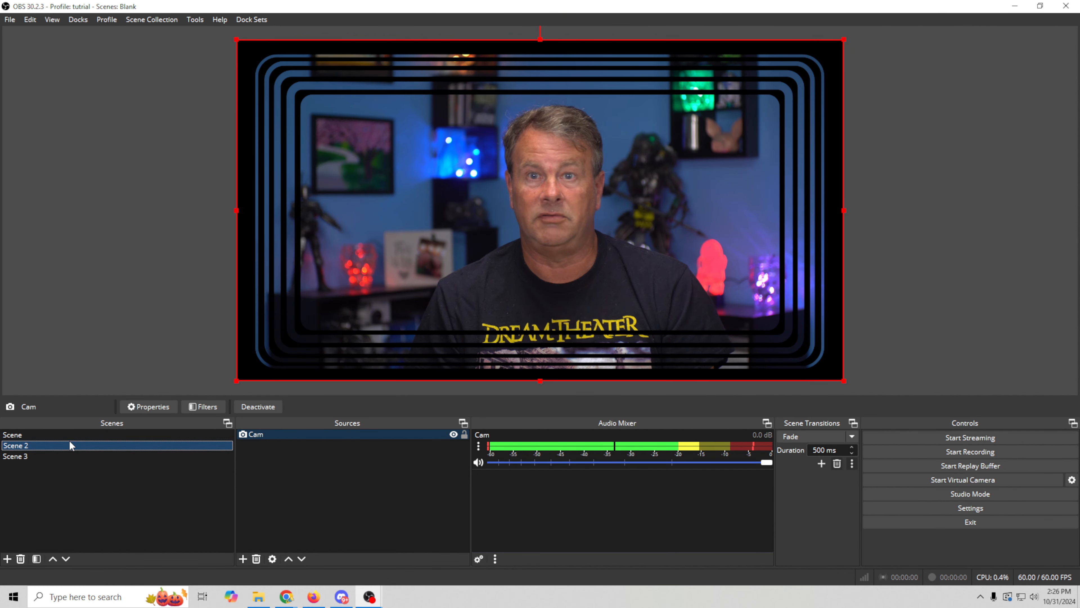
left_click(70, 436)
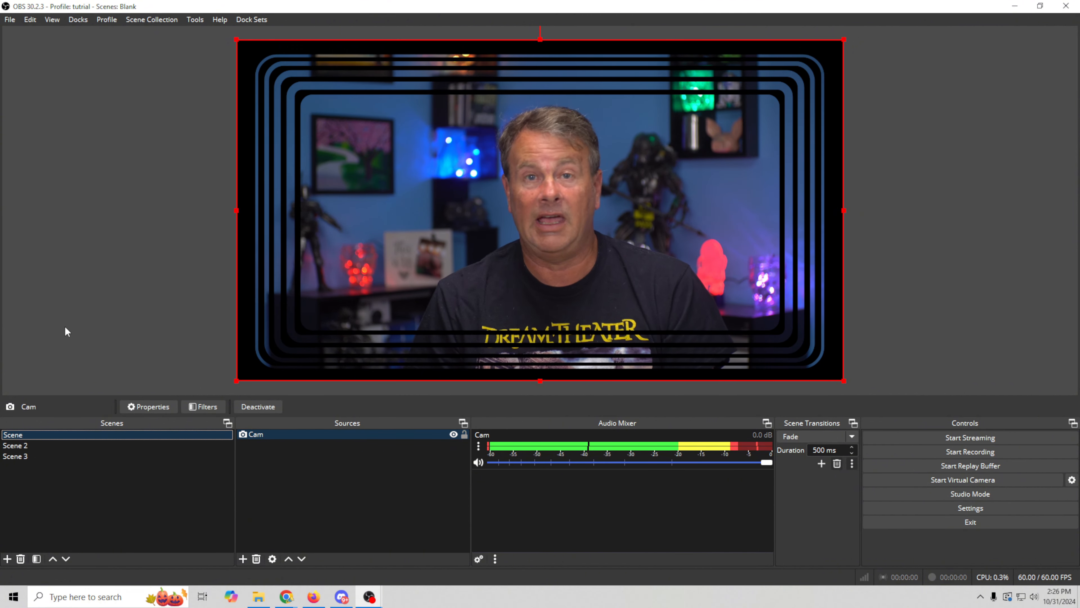
left_click(62, 445)
left_click(58, 456)
left_click(68, 436)
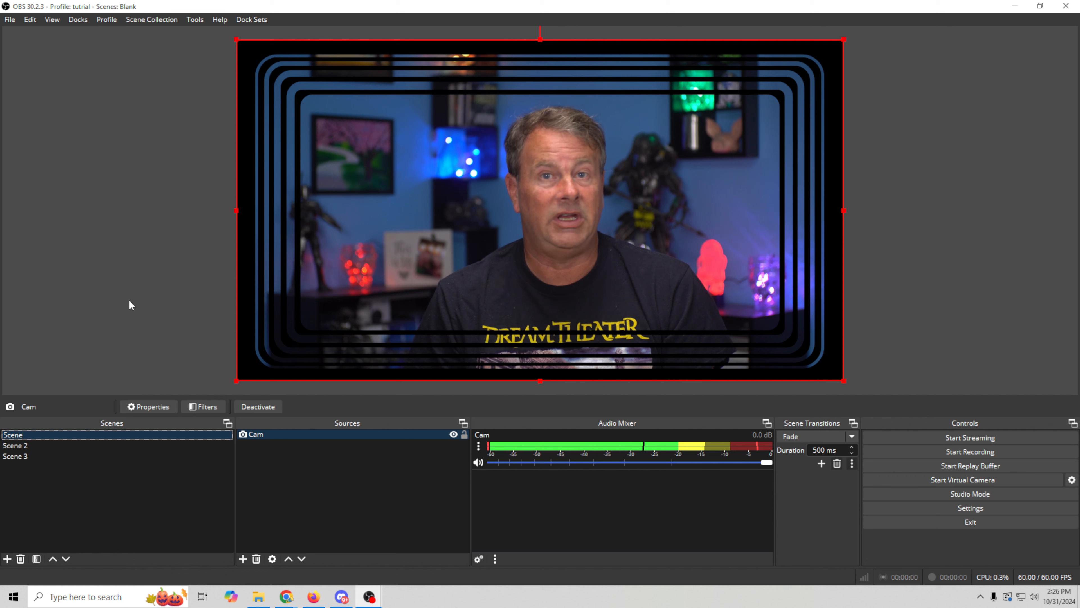
left_click(48, 459)
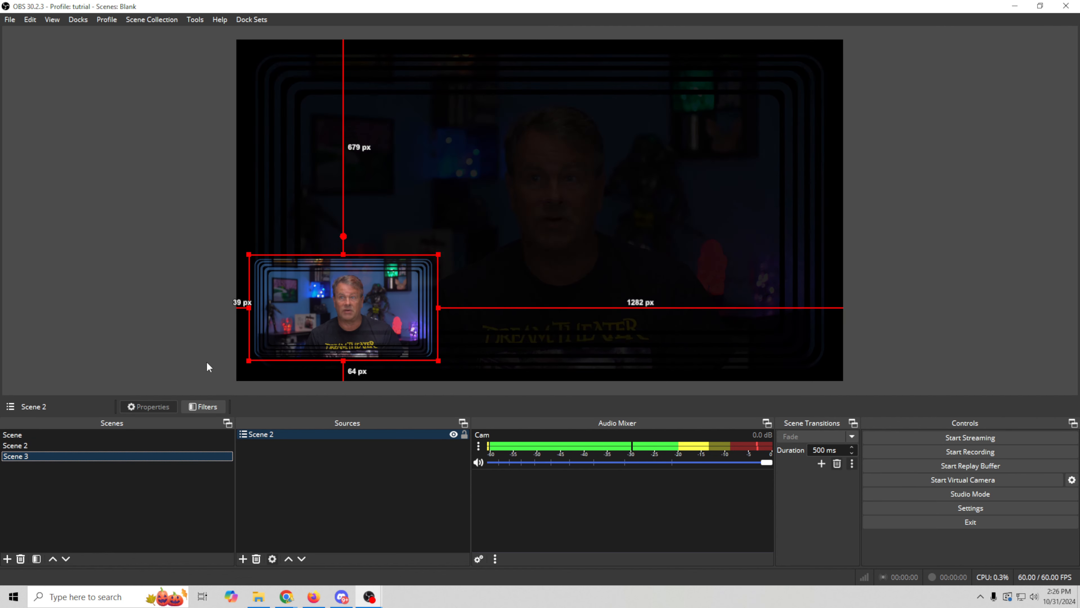
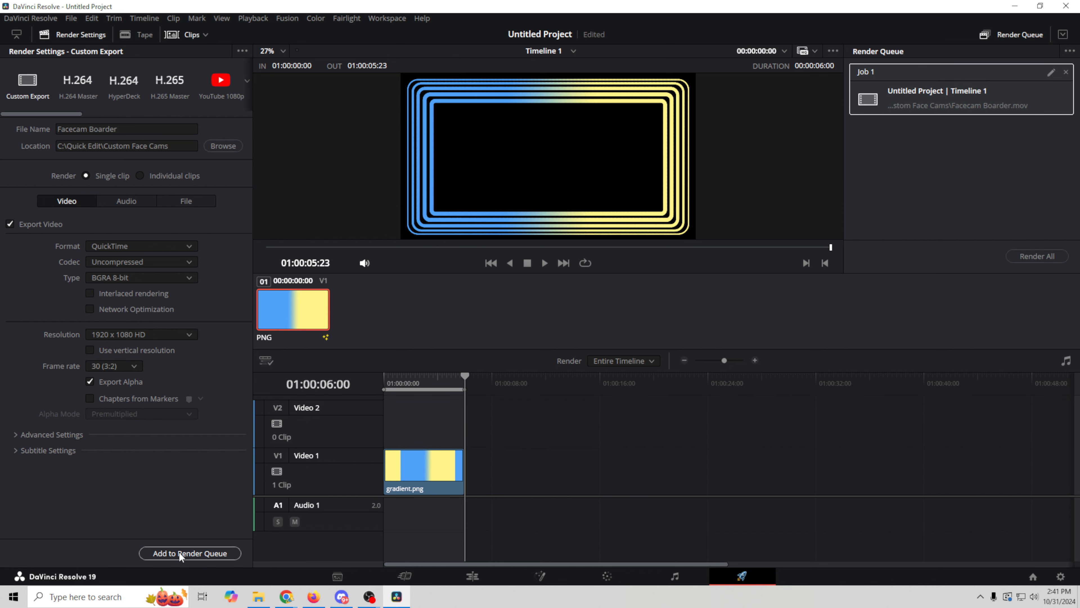
Step: In DaVinci Resolve, render the queued Facecam Boarder.mov job
left_click(1044, 257)
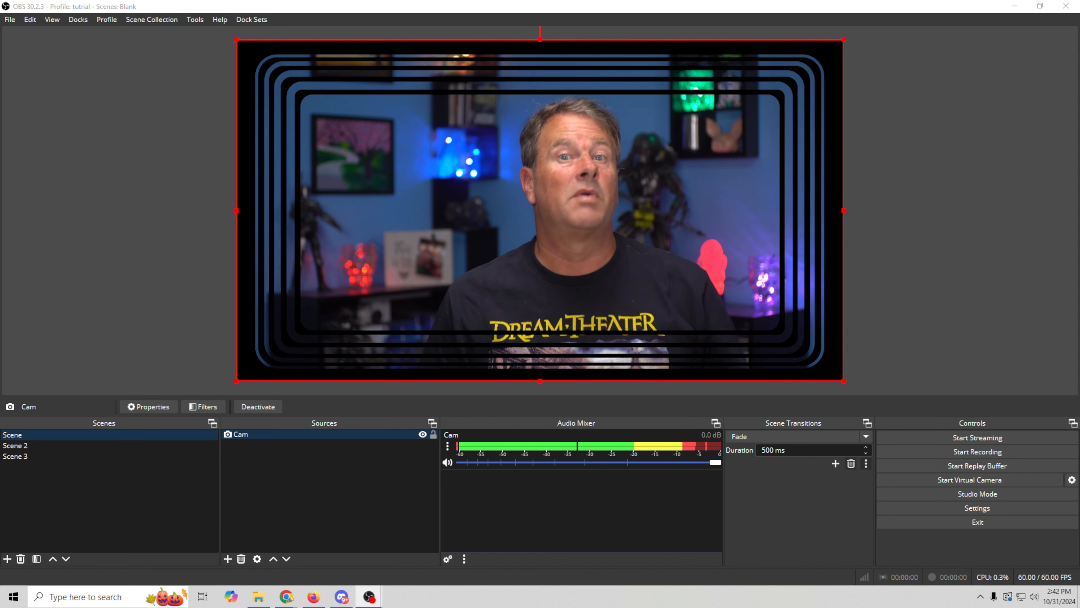
Step: Back in OBS, delete the Image Mask/Blend filter from the Cam source
right_click(262, 433)
left_click(284, 411)
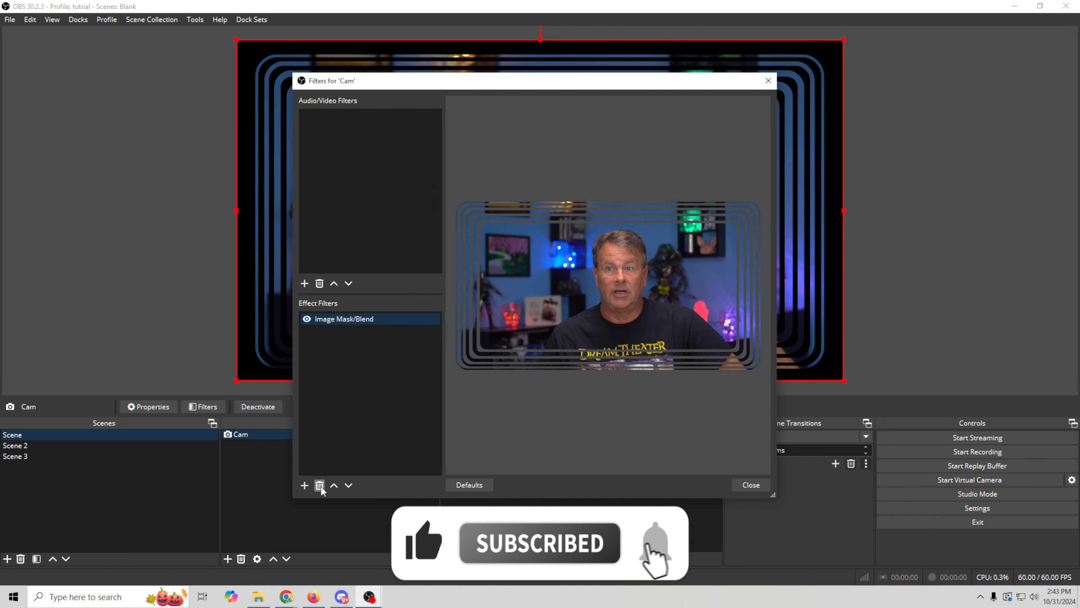
left_click(578, 303)
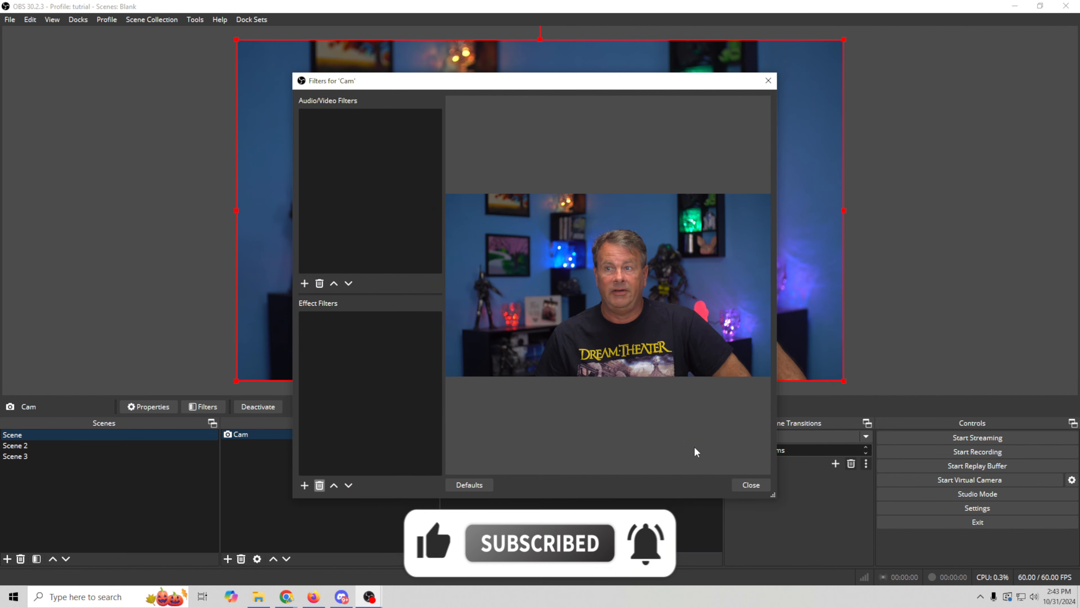
left_click(742, 485)
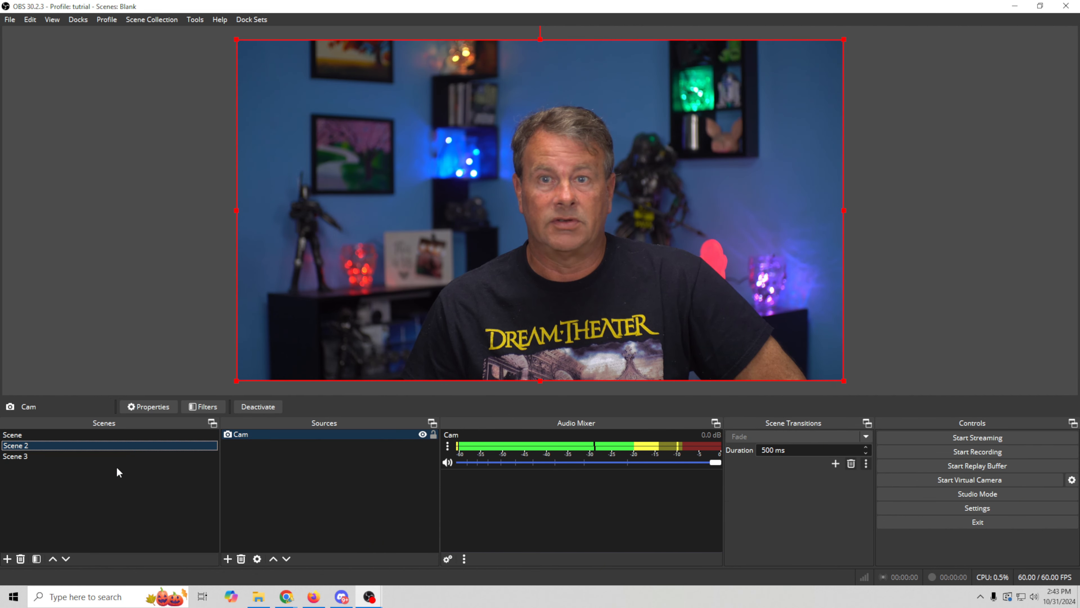
Step: Add Facecam Boarder.mov from the Custom Face Cams folder to Scene 2 as a media source above Cam
left_click(116, 457)
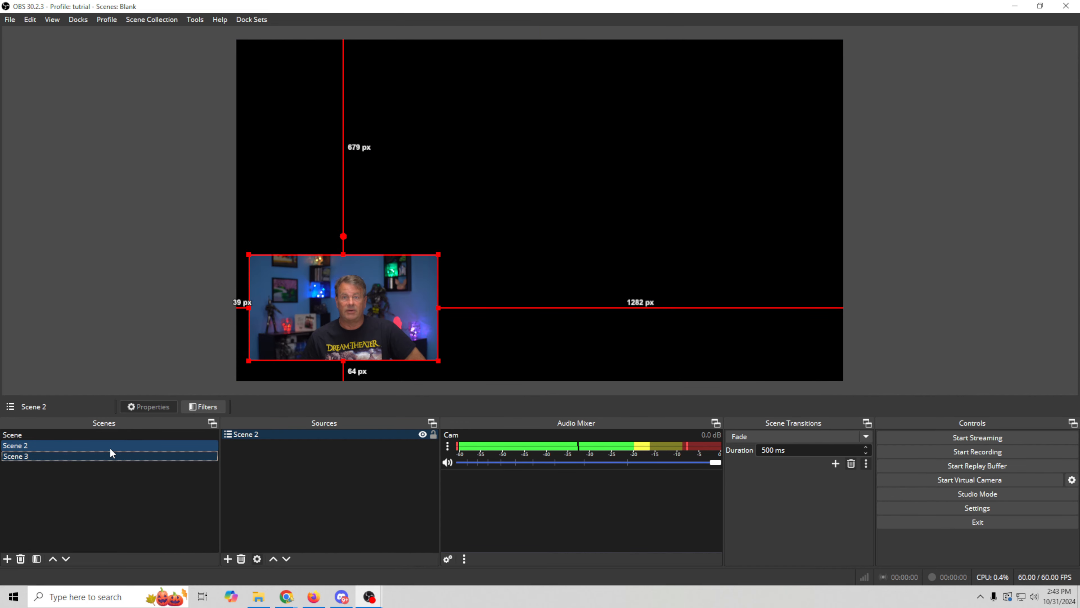
left_click(109, 434)
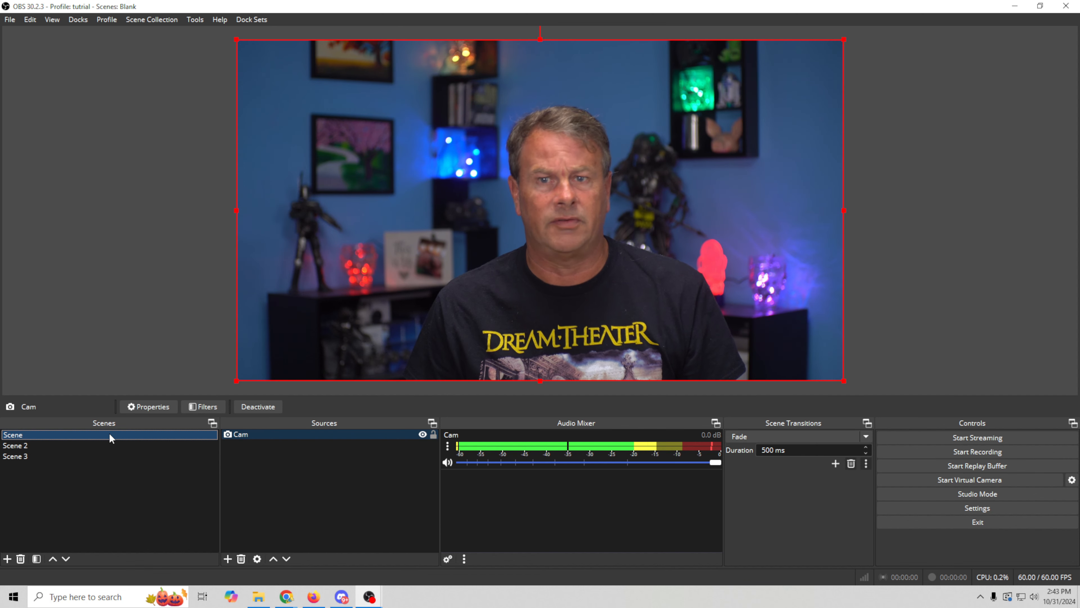
left_click(48, 444)
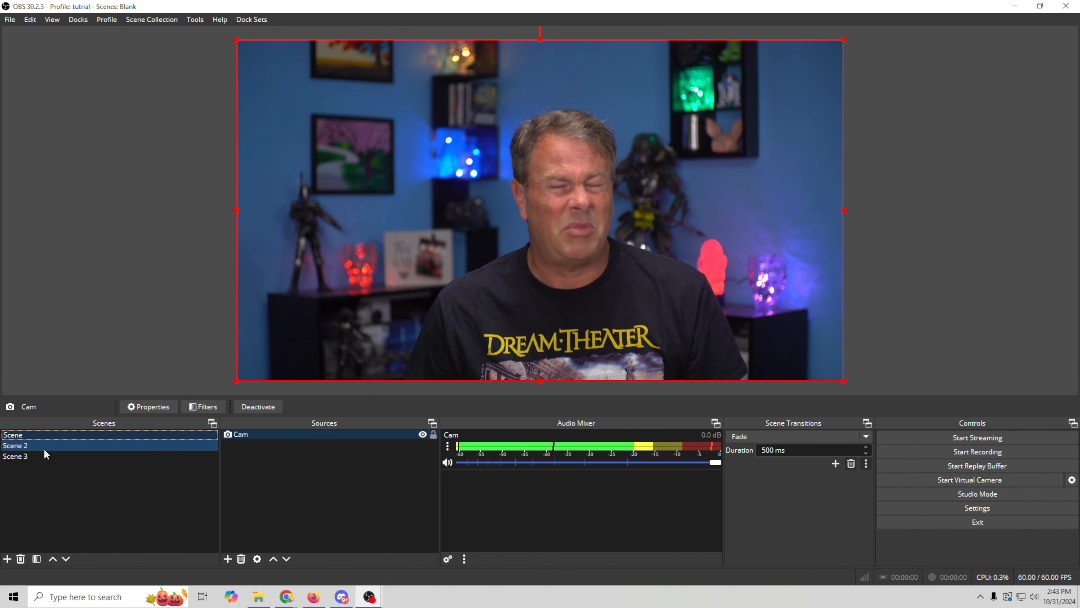
left_click(44, 446)
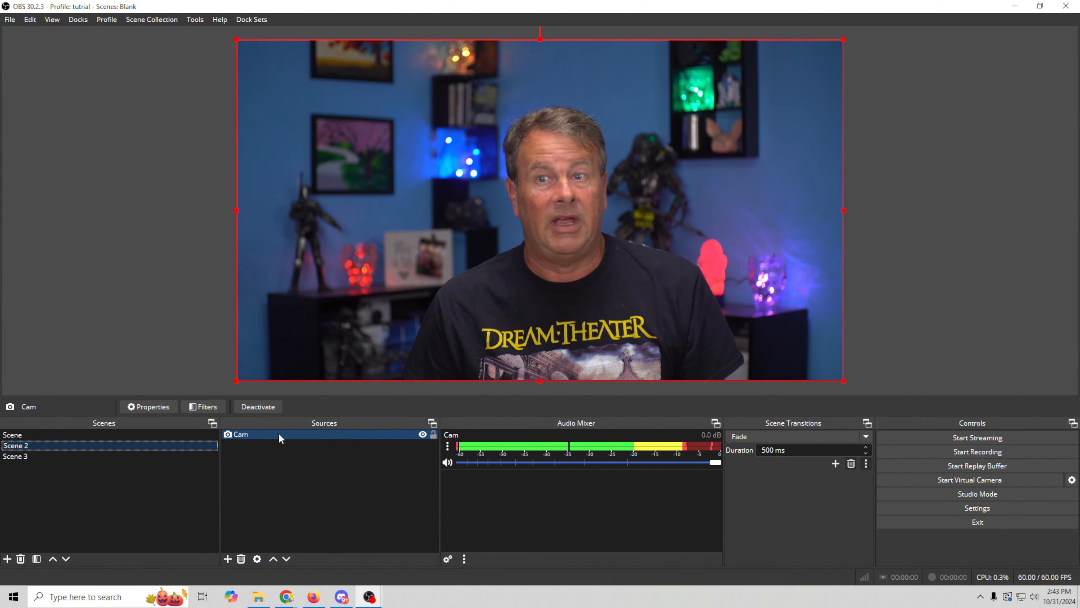
left_click(259, 596)
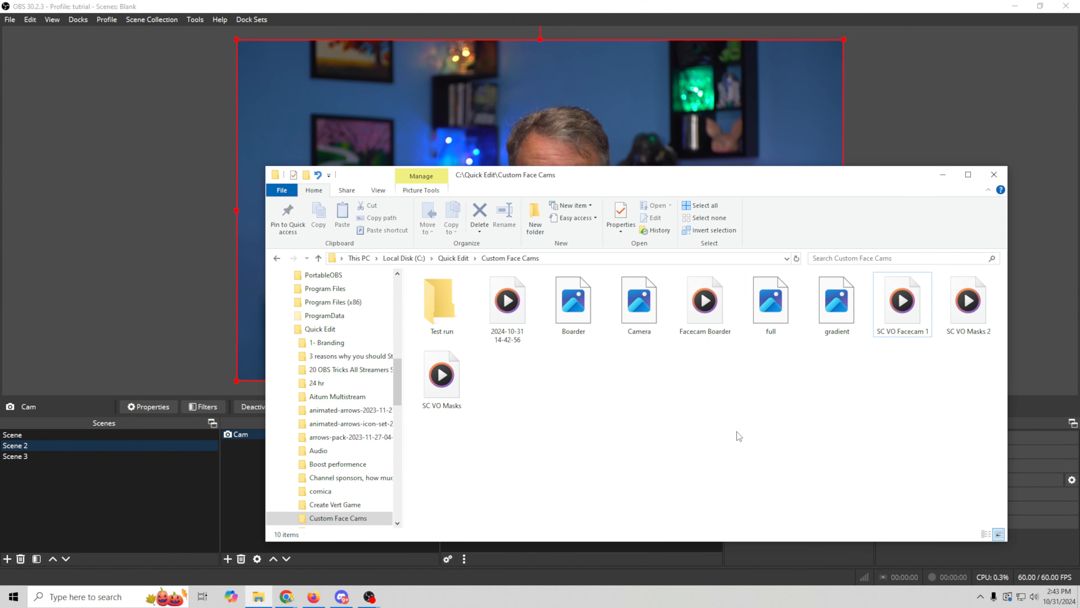
left_click_drag(895, 369, 411, 187)
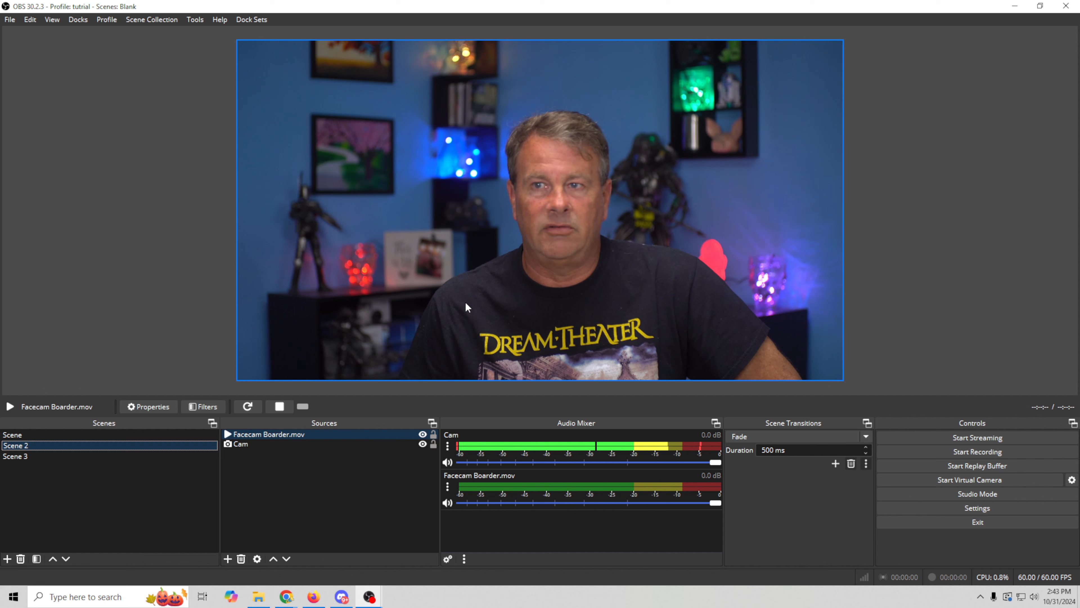
Step: Turn on looping for the Facecam Boarder.mov media source in Scene 2
right_click(305, 438)
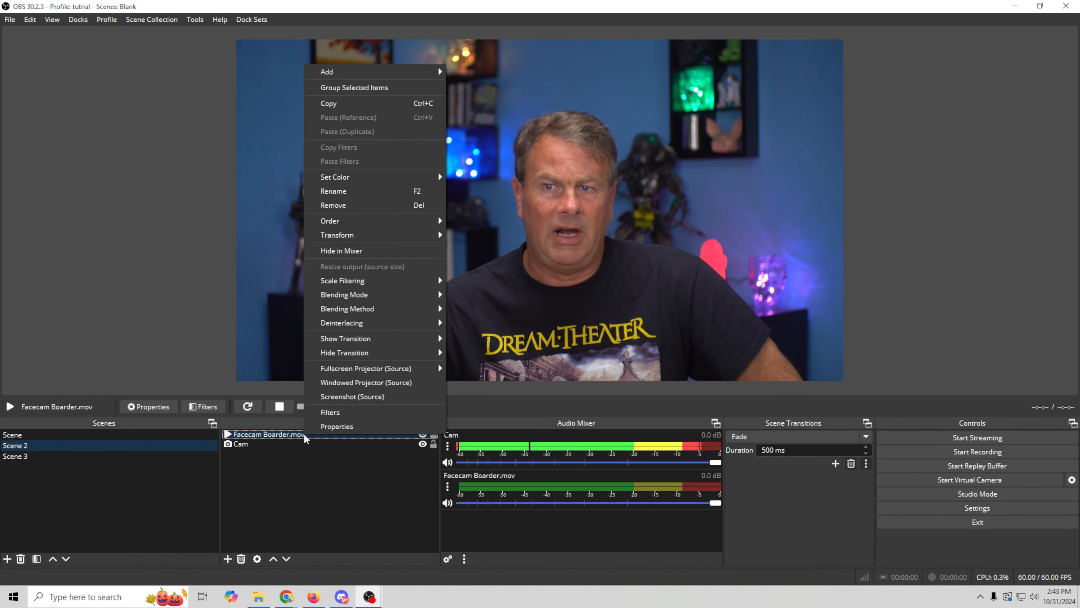
left_click(323, 423)
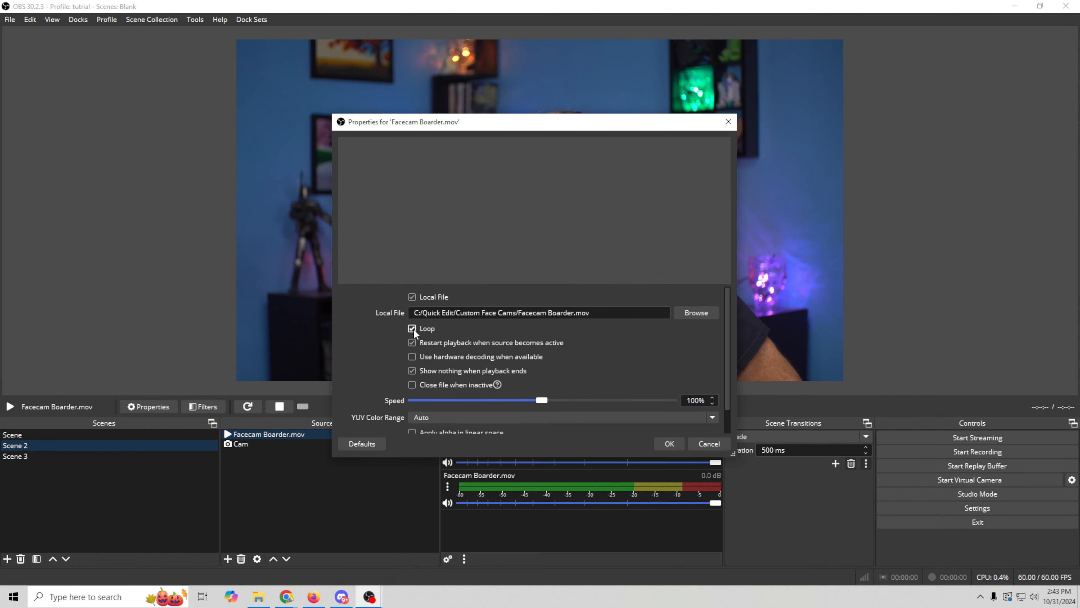
left_click(666, 443)
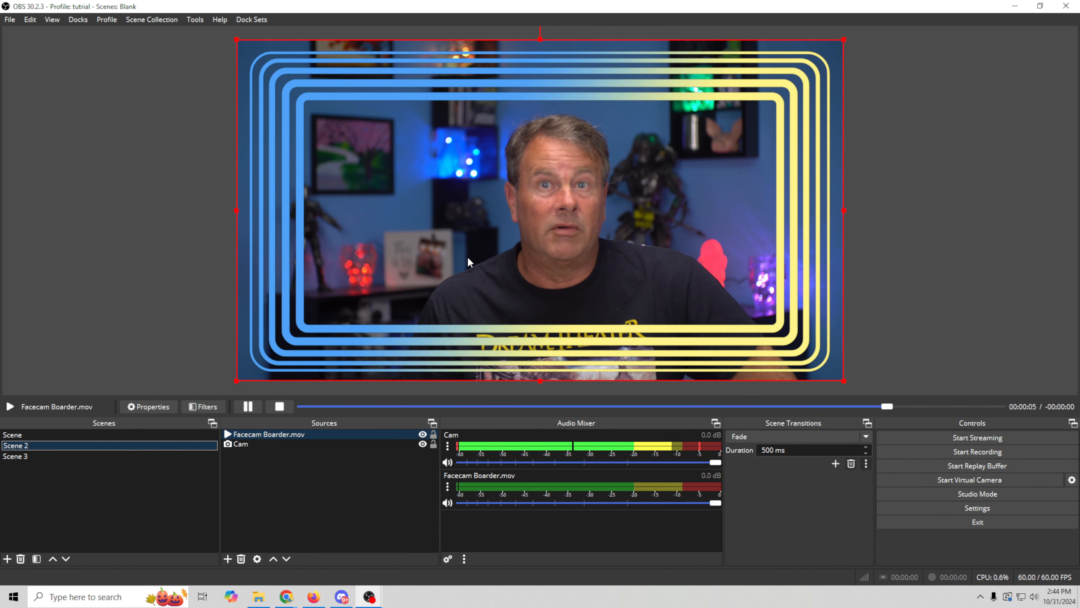
Step: Add an Image Mask/Blend effect filter to the Cam source in Scene 2
right_click(244, 445)
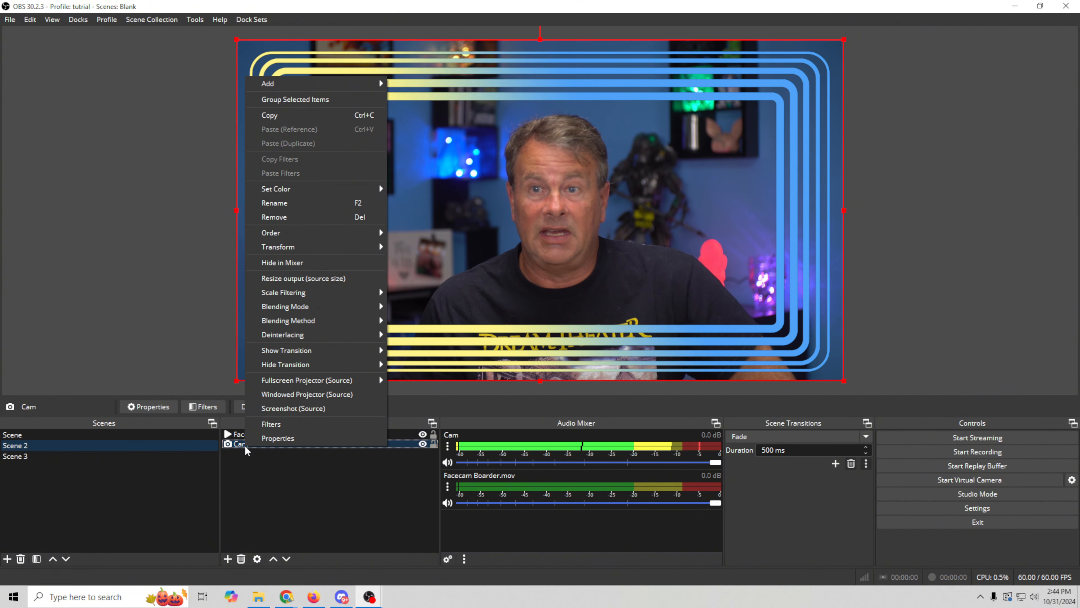
left_click(290, 424)
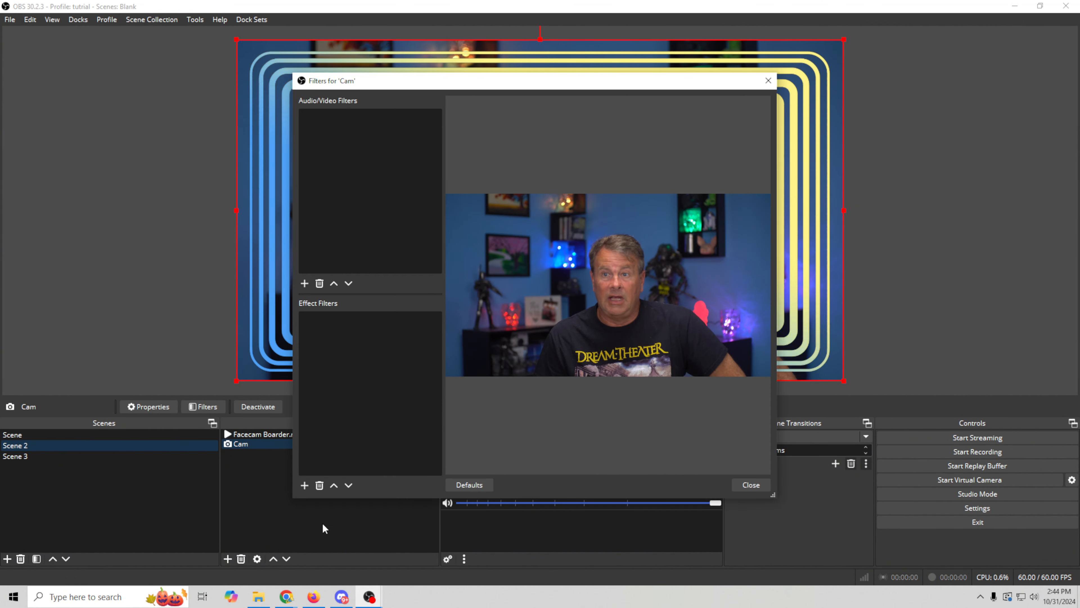
left_click(304, 485)
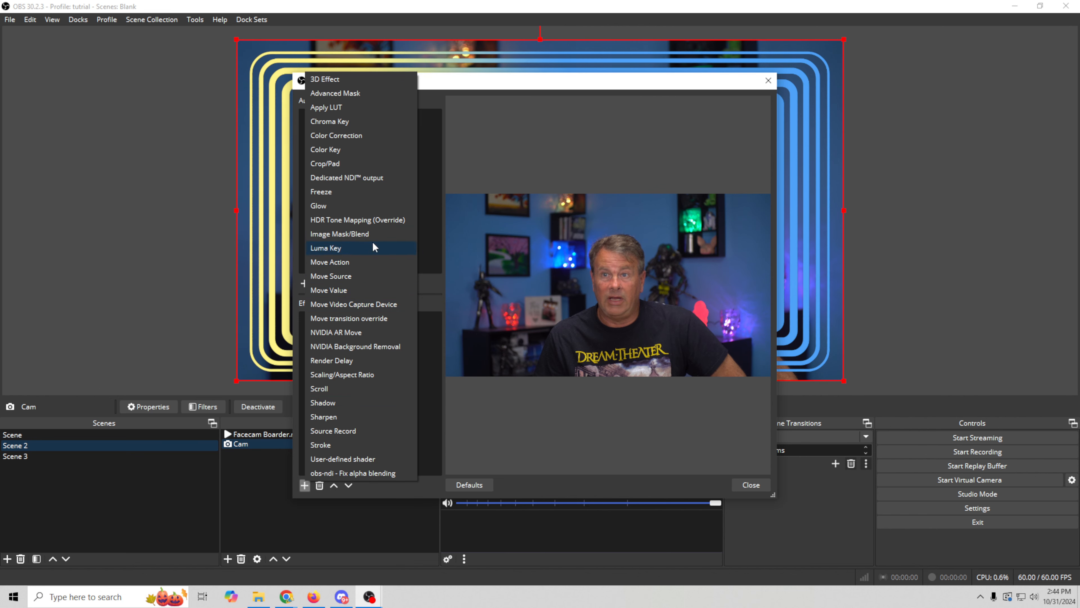
left_click(348, 234)
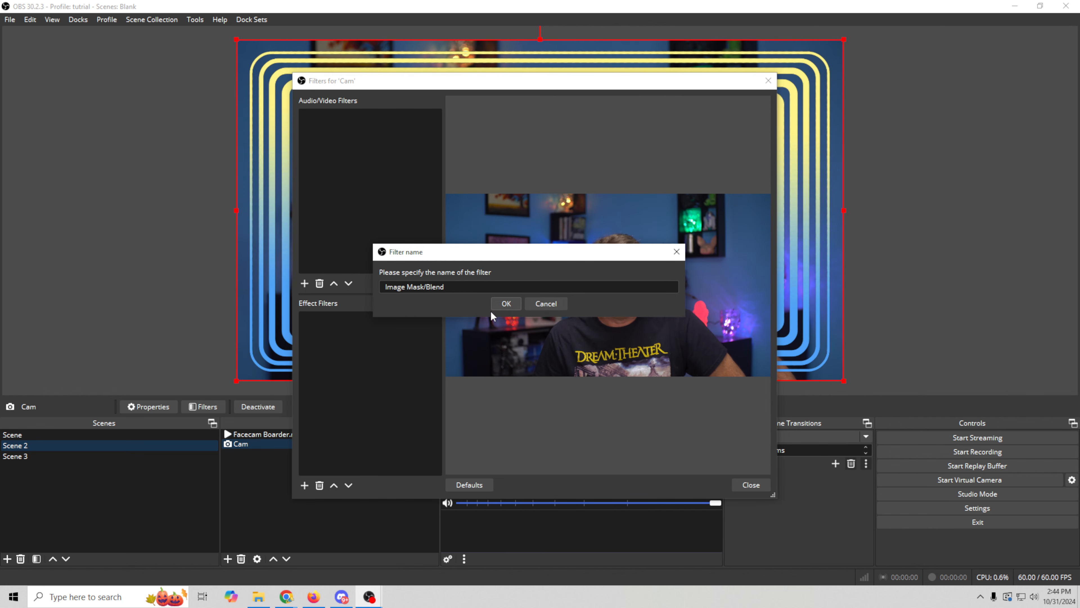
left_click(505, 302)
Step: Load Camera.png as the Cam filter's mask image and set the mask type to Alpha Mask (Alpha Channel)
left_click(743, 311)
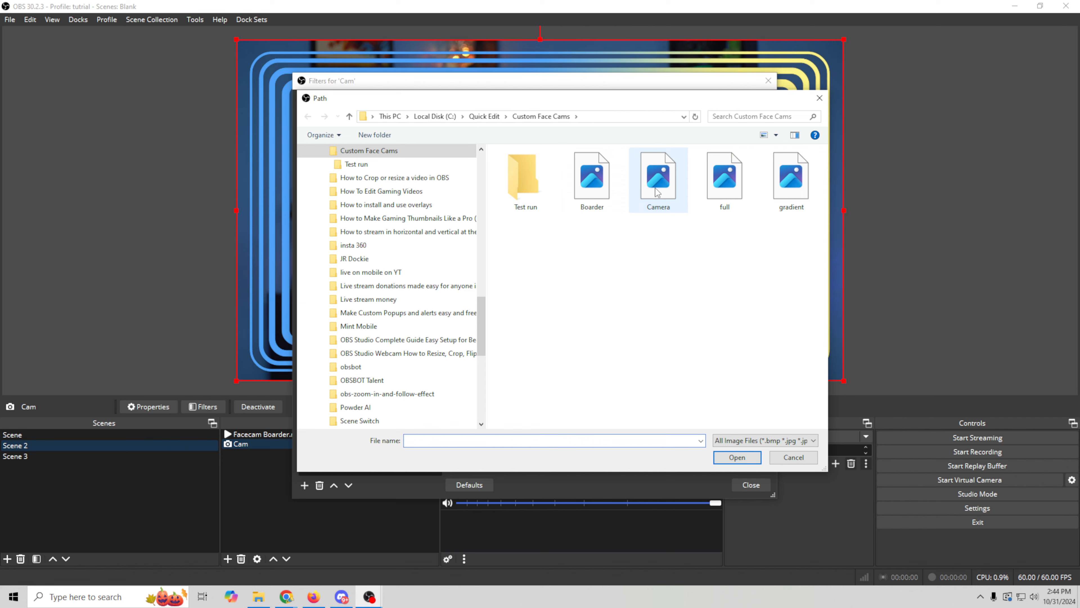
key("Return")
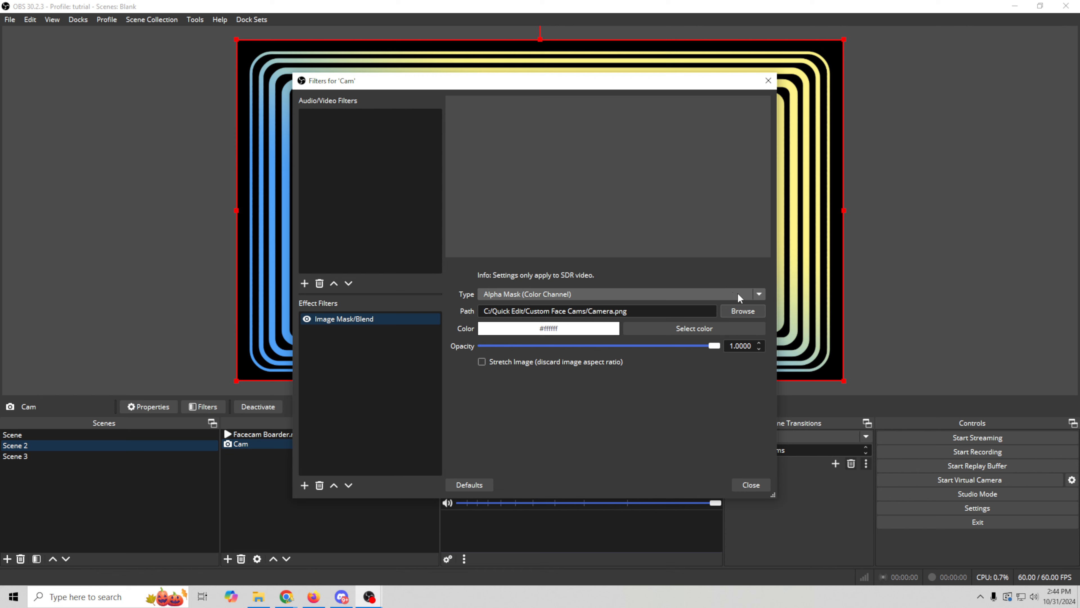
left_click(757, 294)
left_click(622, 318)
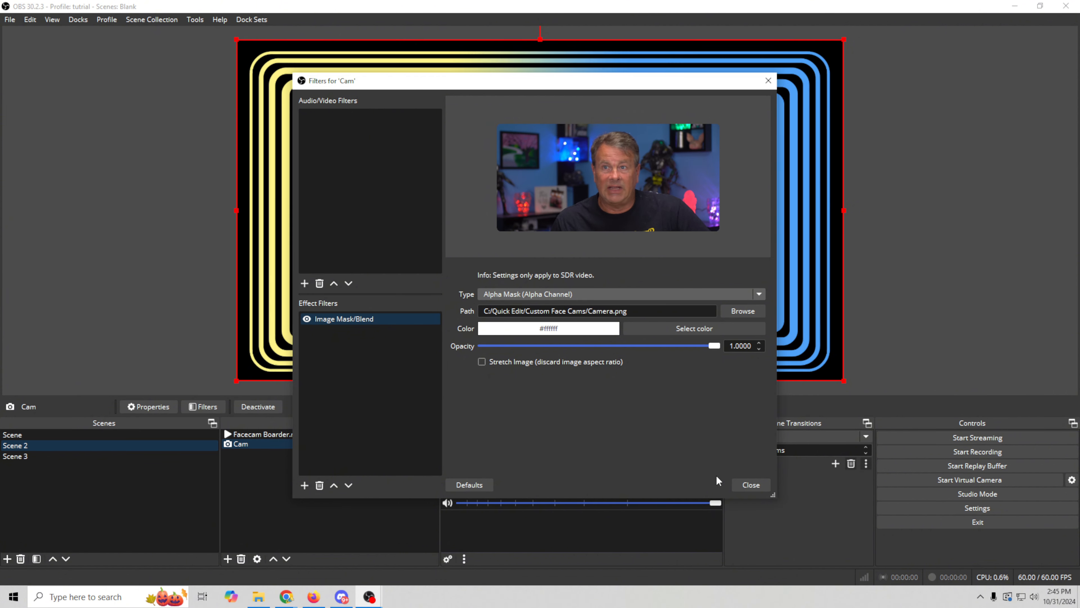
left_click(750, 485)
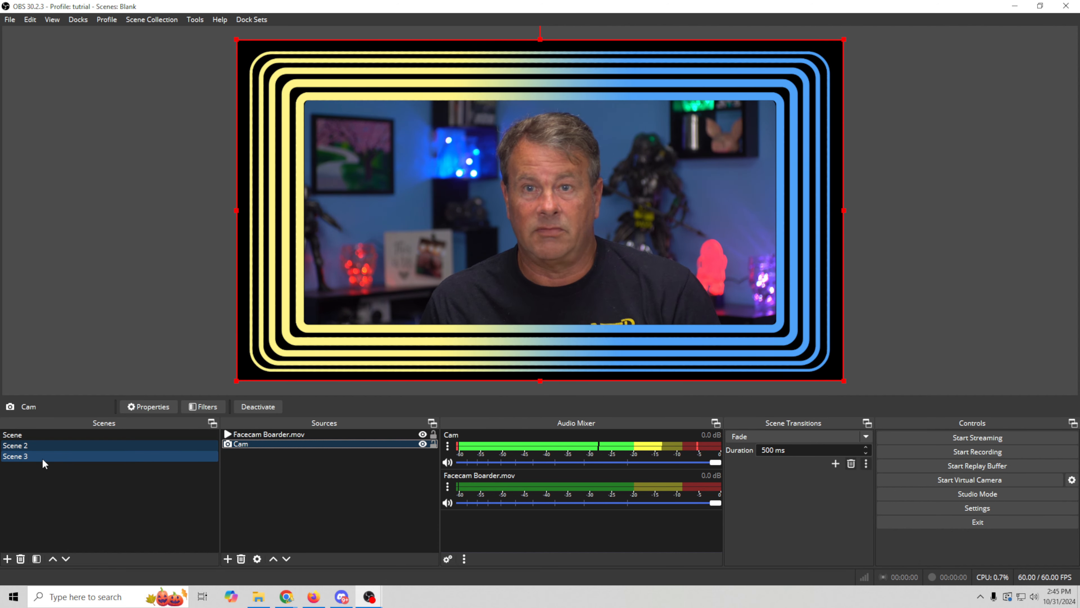
Step: In Scene 3, enlarge the nested Scene 2 source and place it about 84 px from the canvas's left edge and 167 px from its top
left_click(42, 458)
left_click(252, 435)
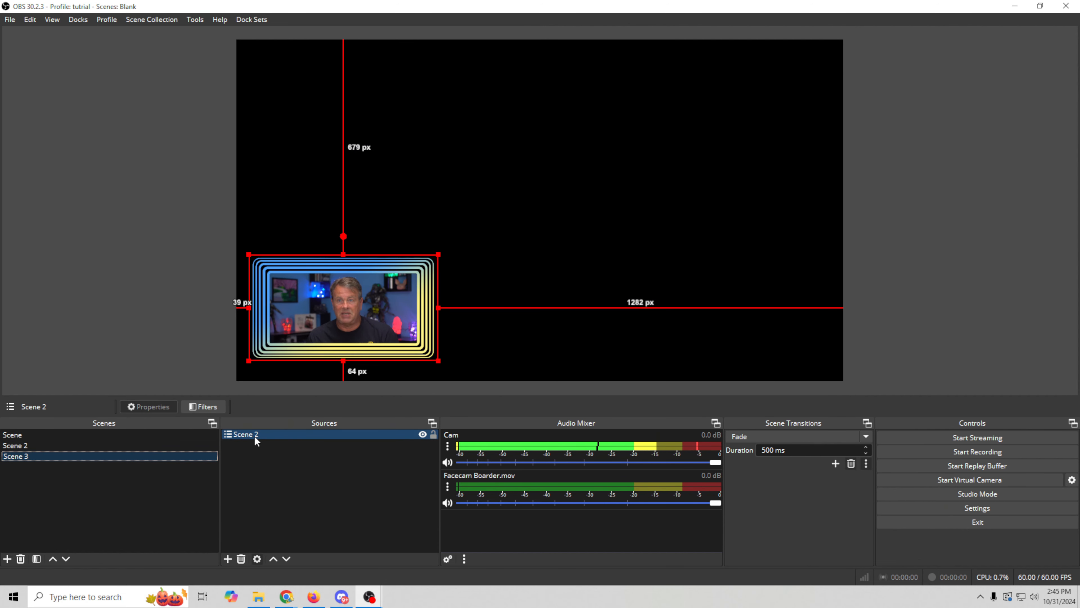
left_click_drag(345, 319, 456, 265)
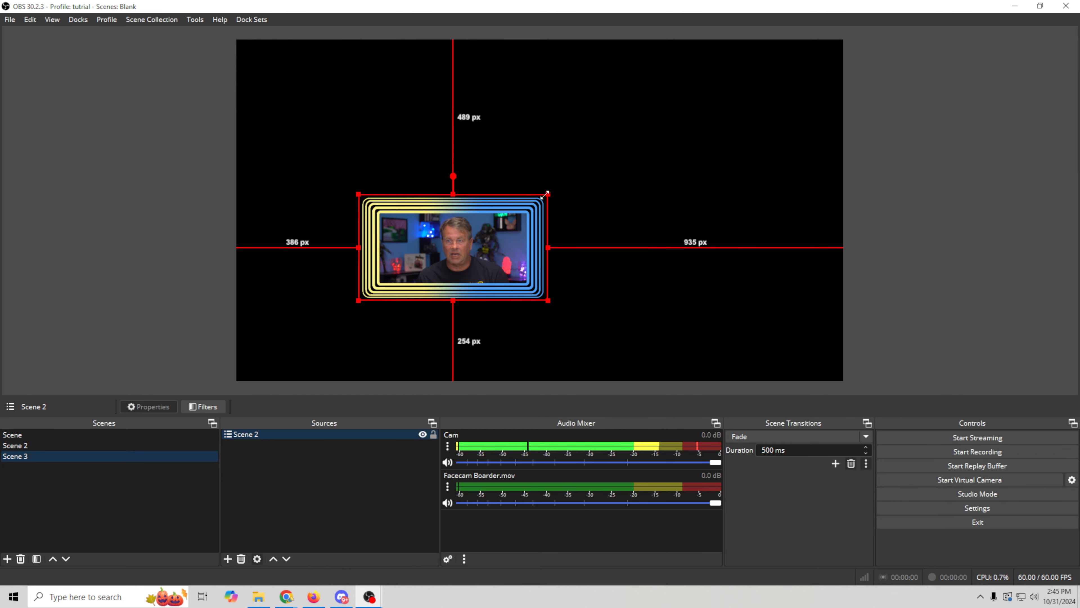
left_click_drag(545, 195, 832, 33)
left_click_drag(598, 161, 461, 239)
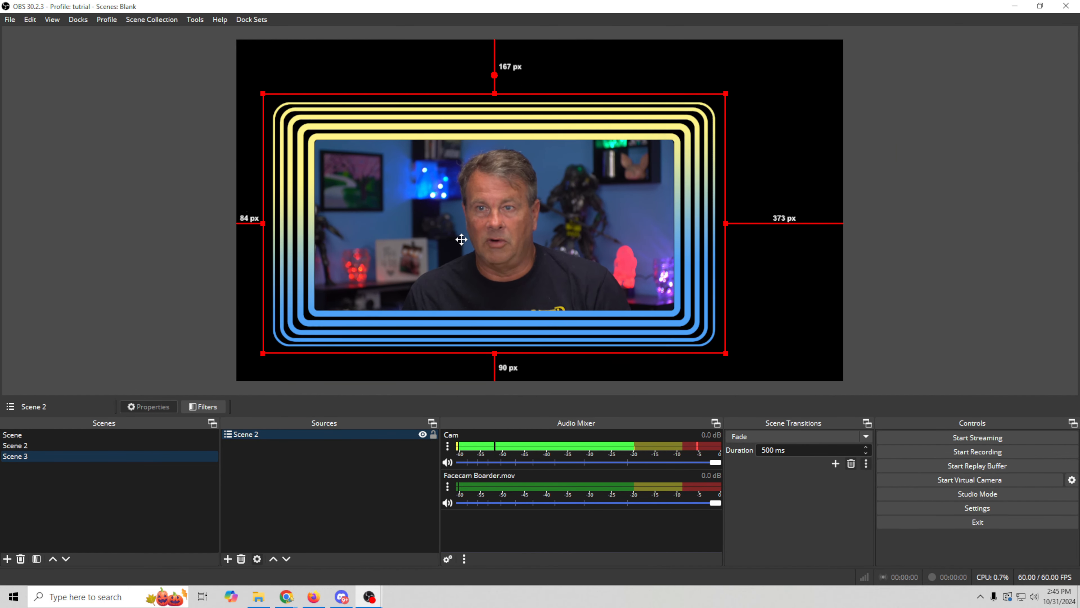
Step: Remove the Cam source from Scene 2, leaving only the Facecam Boarder.mov media source
left_click(118, 446)
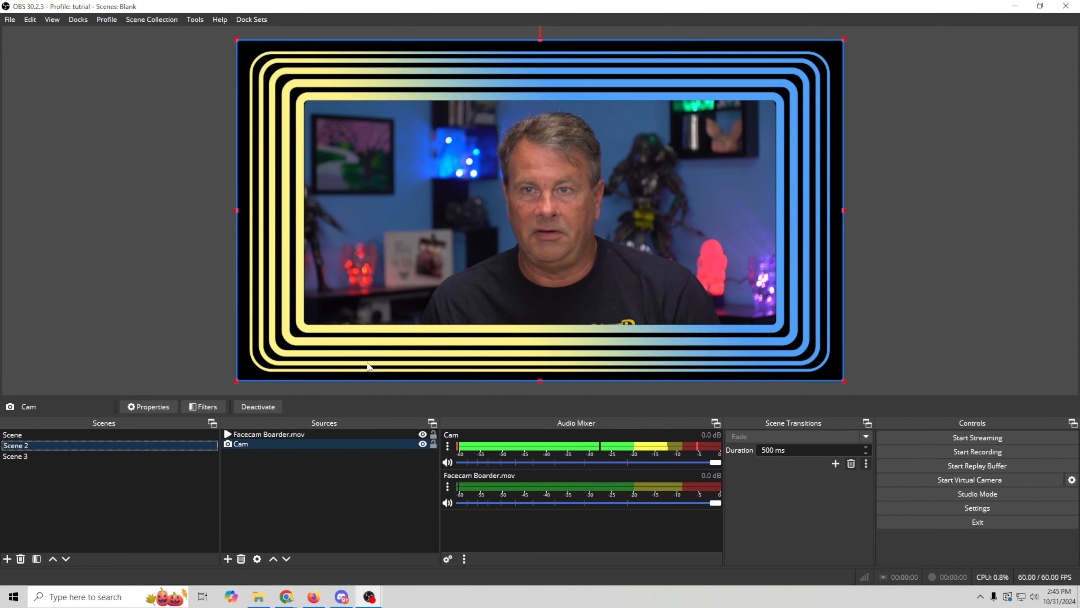
mouse_move(502, 353)
left_mouse_down()
mouse_move(480, 314)
mouse_move(631, 289)
mouse_move(544, 301)
mouse_move(499, 345)
mouse_move(514, 355)
mouse_move(503, 353)
left_mouse_up()
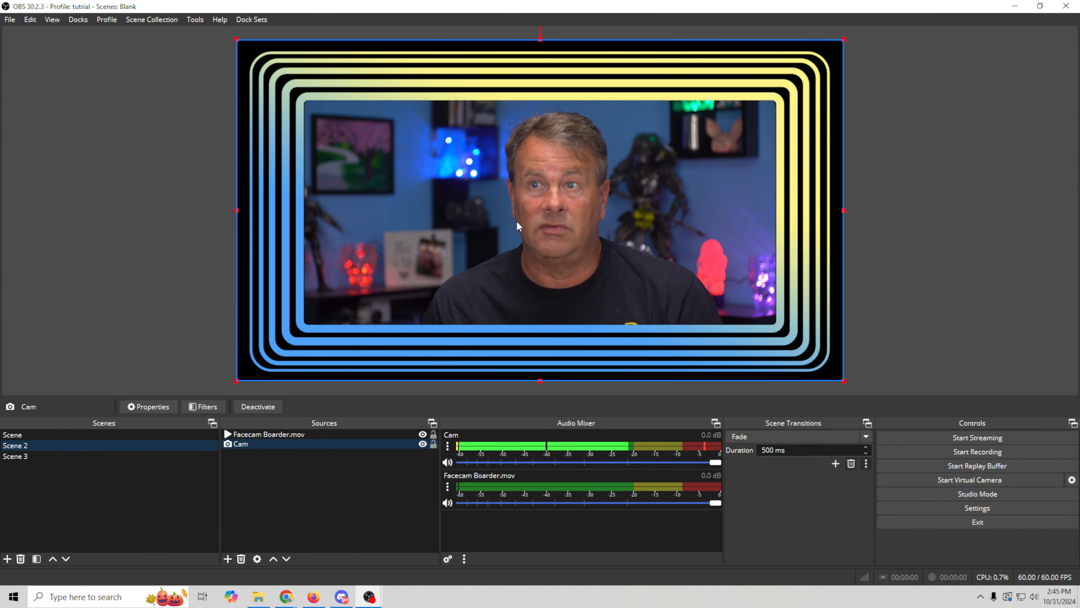
left_click(128, 434)
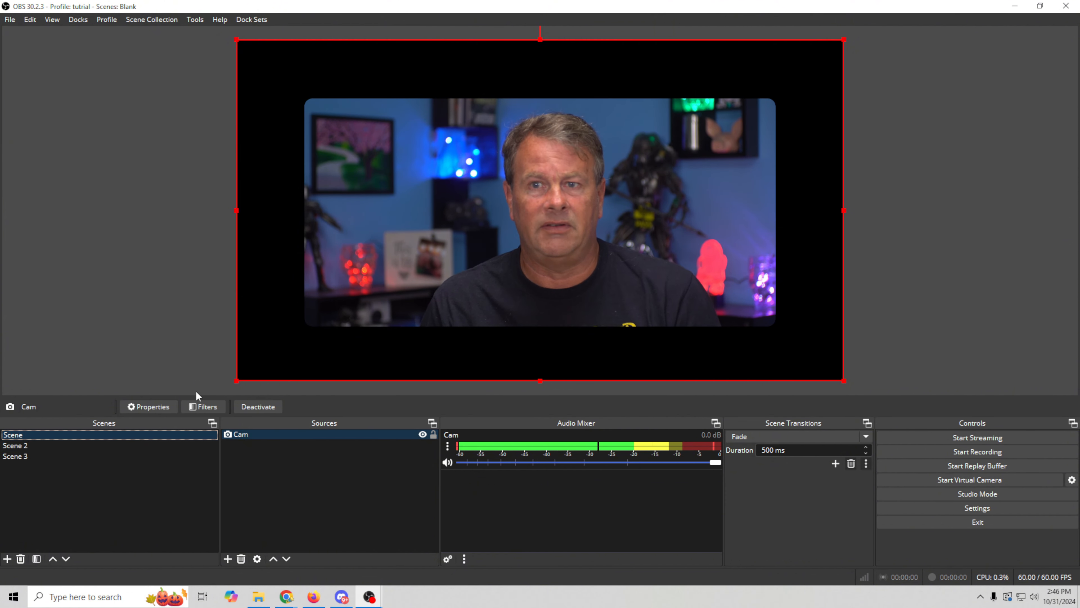
left_click(19, 447)
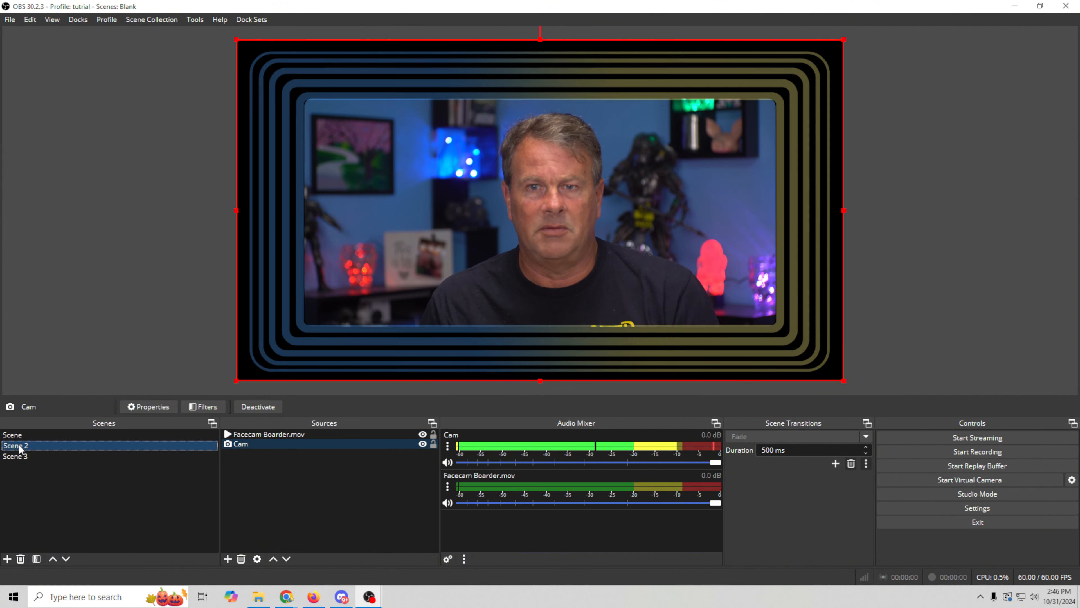
left_click(291, 445)
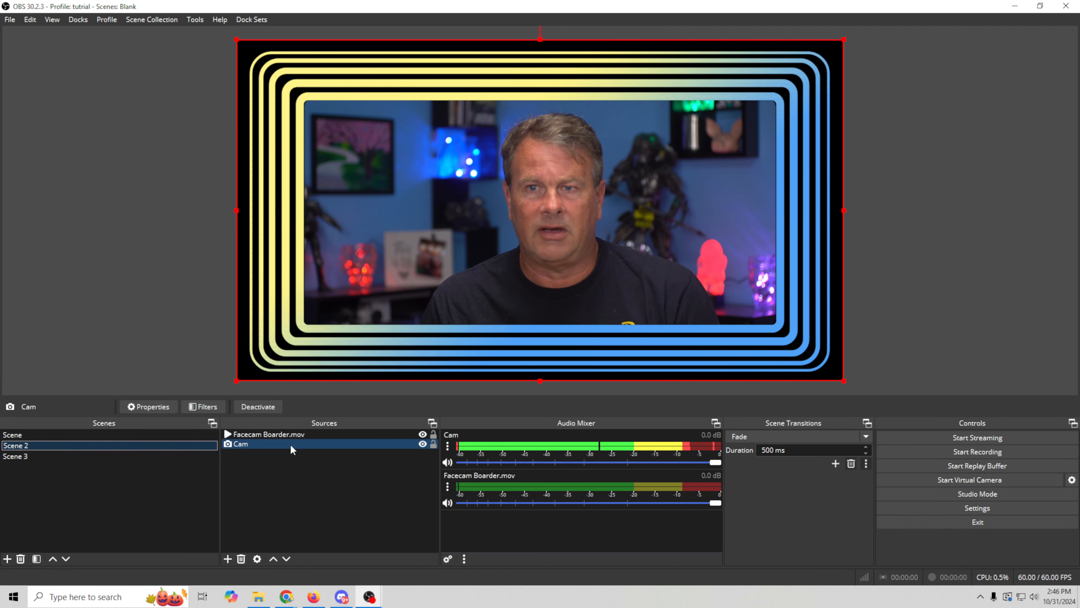
right_click(293, 447)
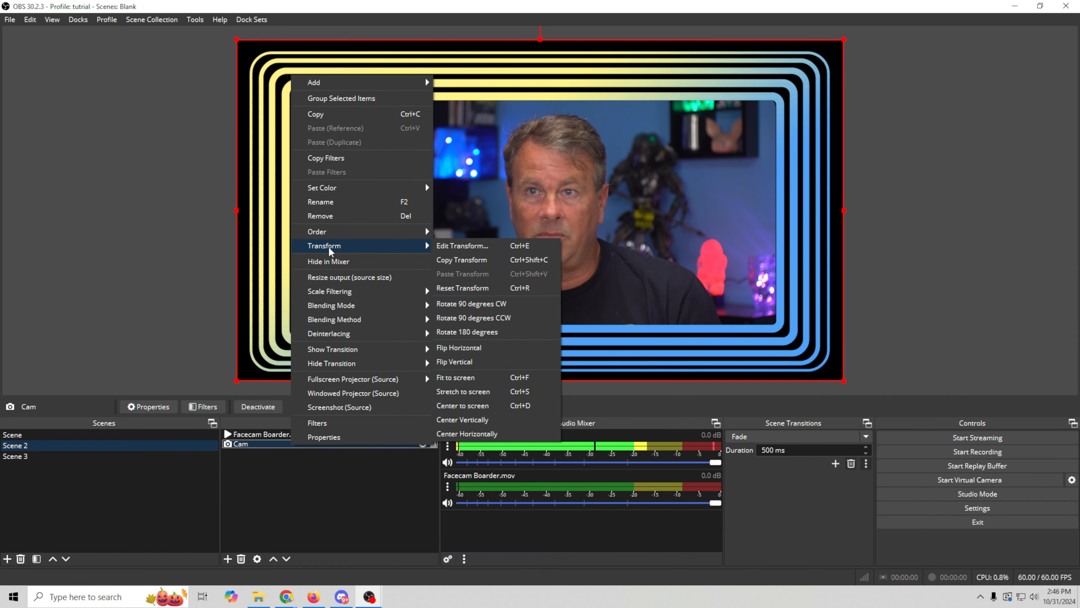
left_click(22, 456)
left_click(19, 445)
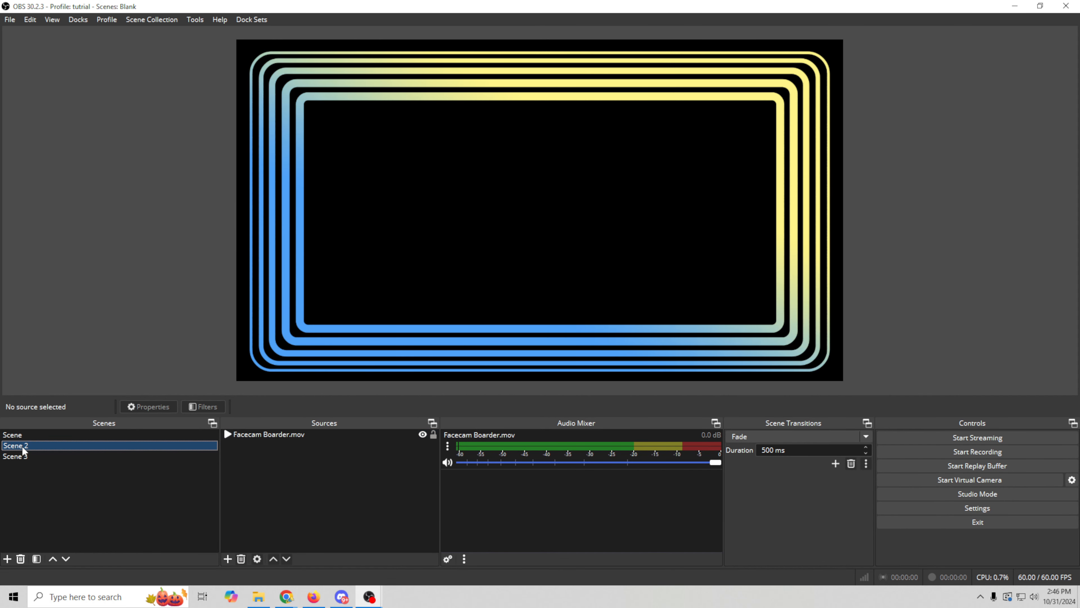
Step: Delete the Image Mask/Blend filter from the Cam source in the scene named Scene
left_click(17, 434)
right_click(272, 436)
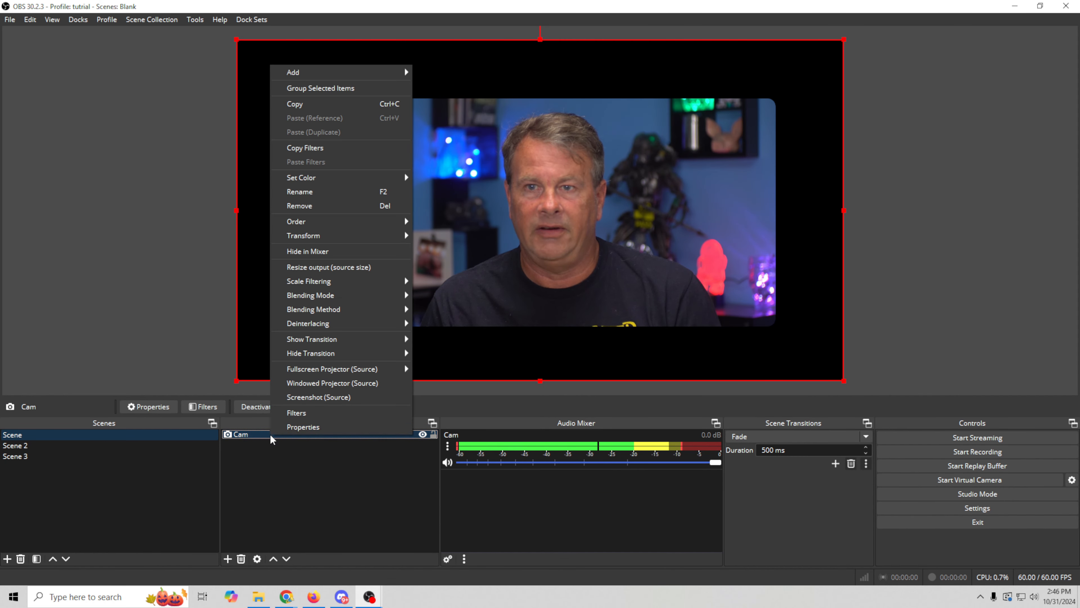
left_click(310, 412)
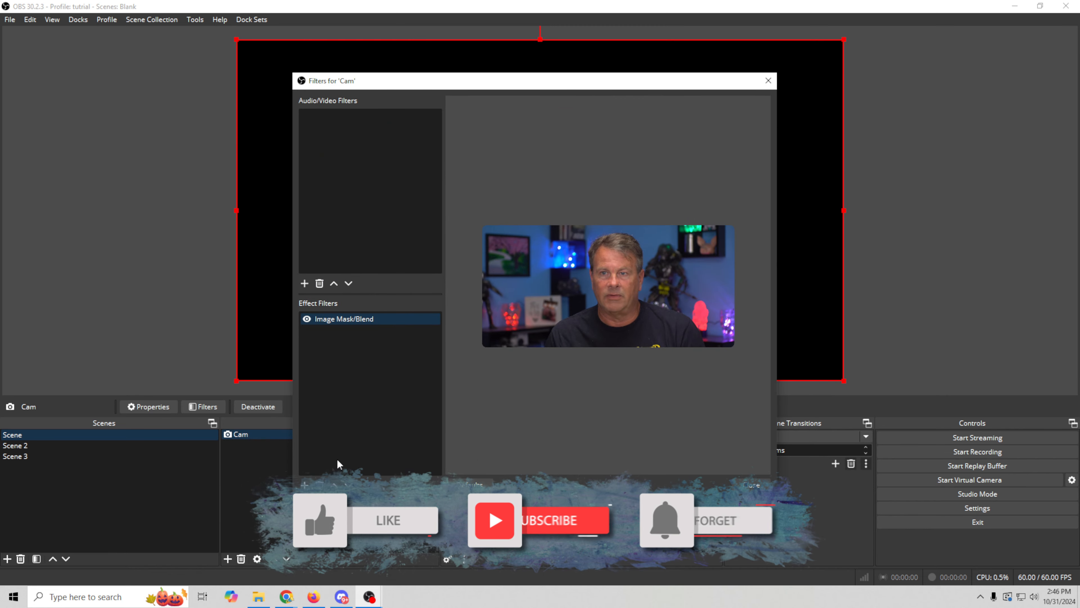
key("Delete")
left_click(571, 305)
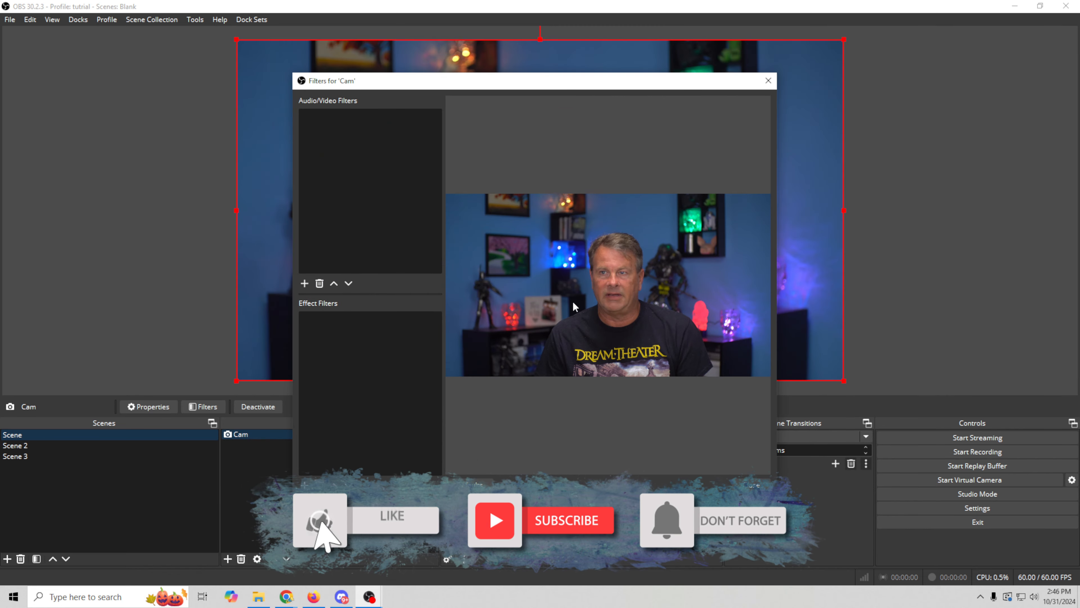
left_click(729, 484)
Step: Add a Source Clone of Cam to Scene 2 and place it beneath Facecam Boarder.mov
left_click(118, 445)
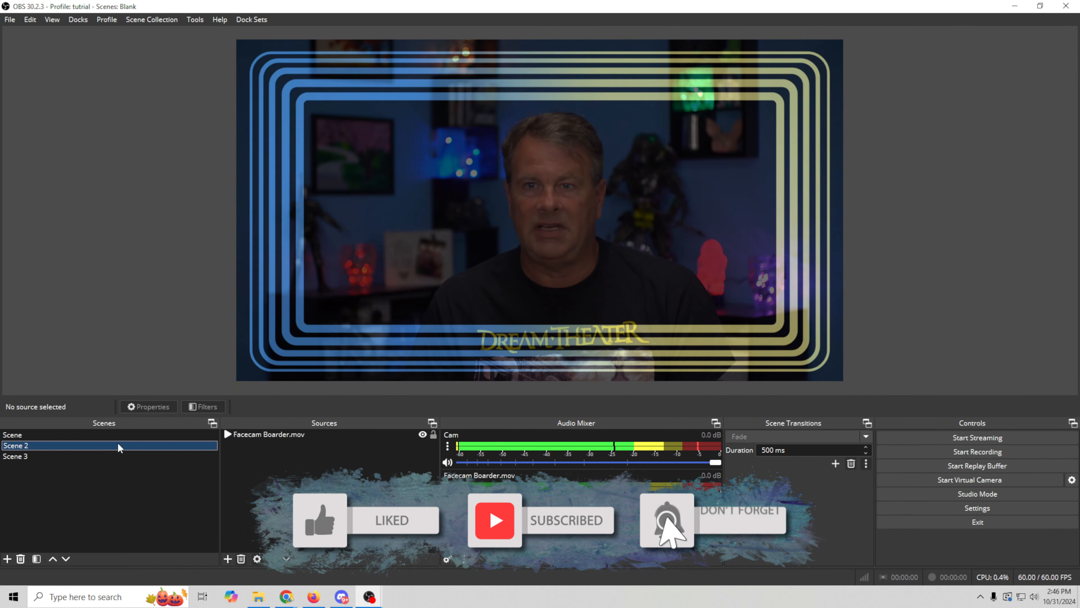
left_click(228, 559)
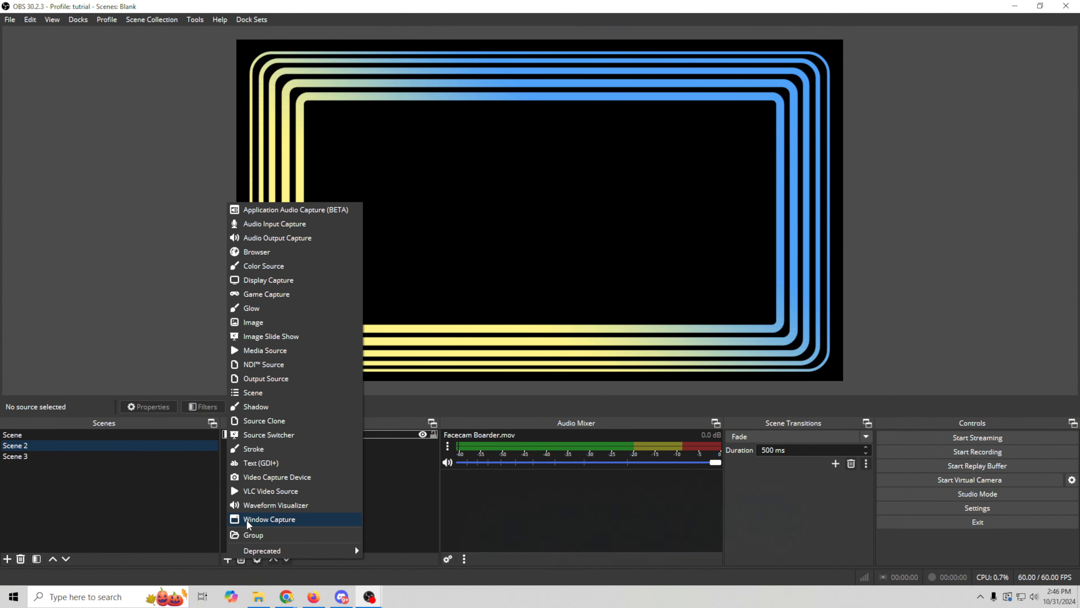
left_click(257, 421)
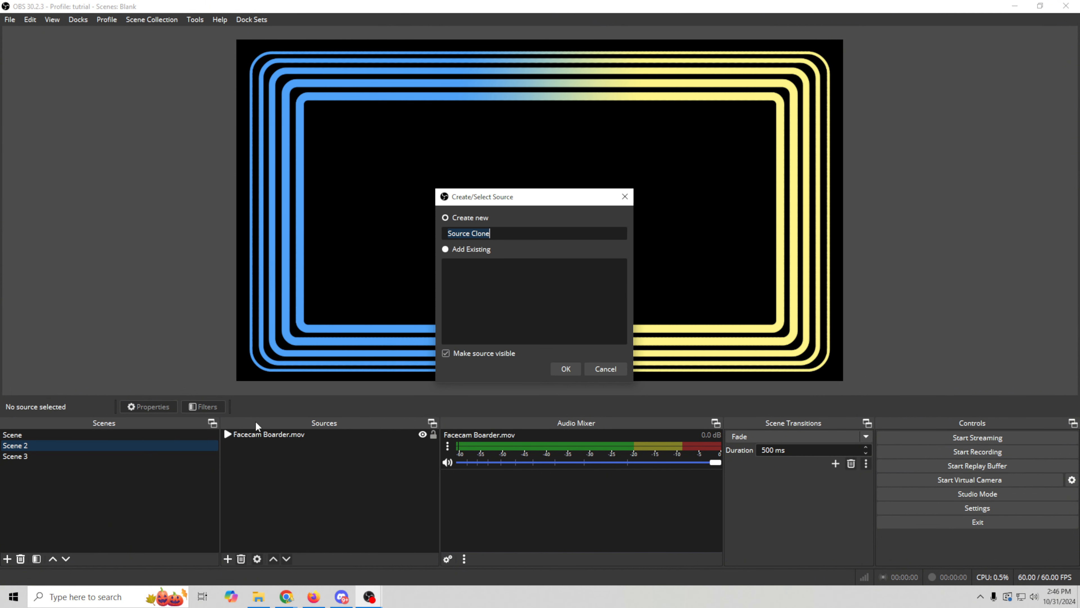
left_click(562, 369)
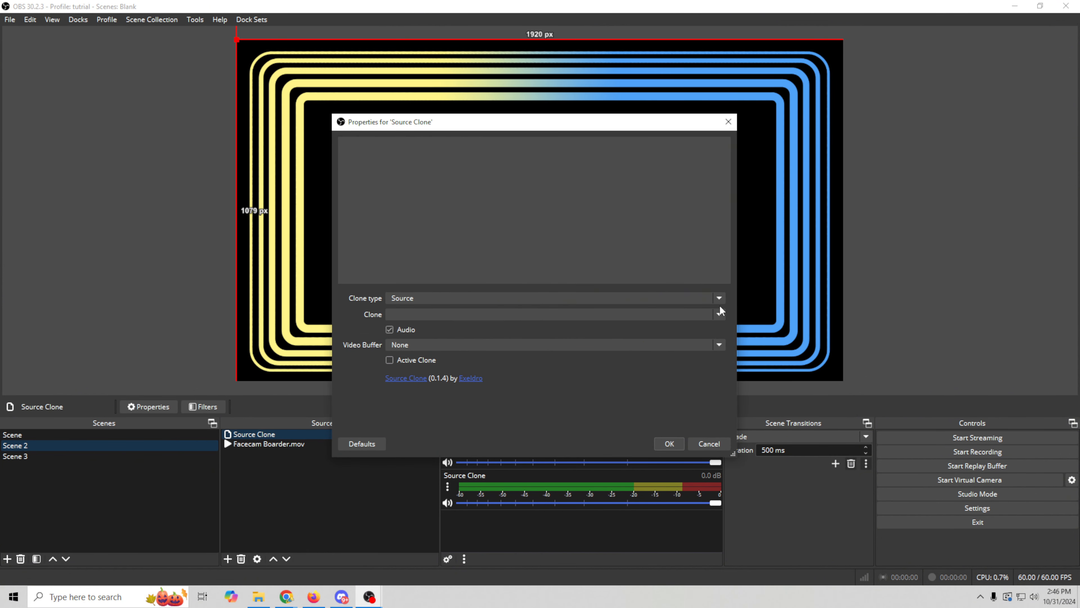
left_click(719, 313)
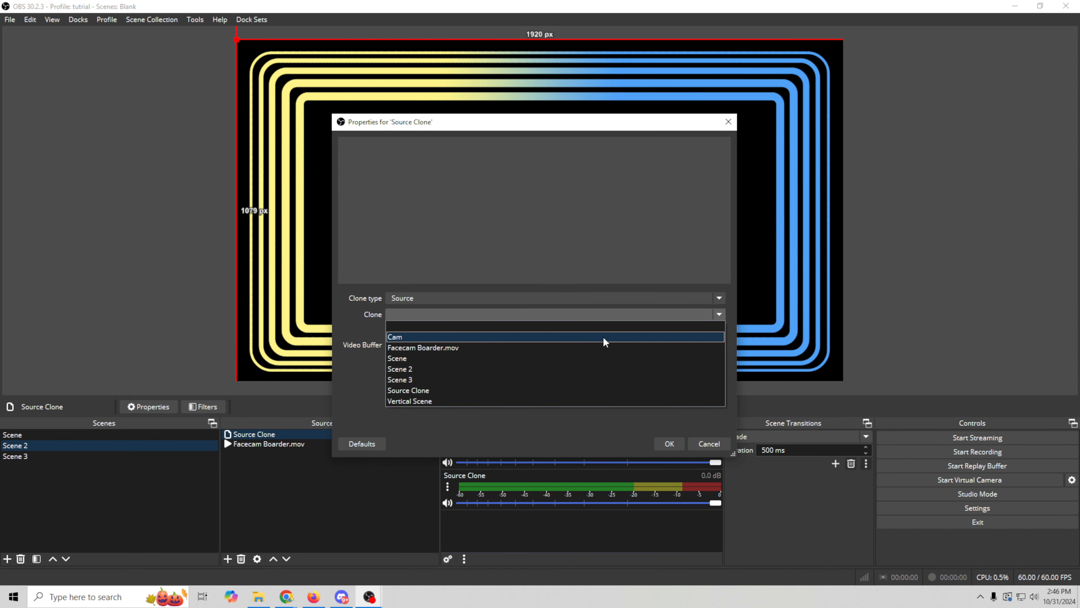
left_click(603, 338)
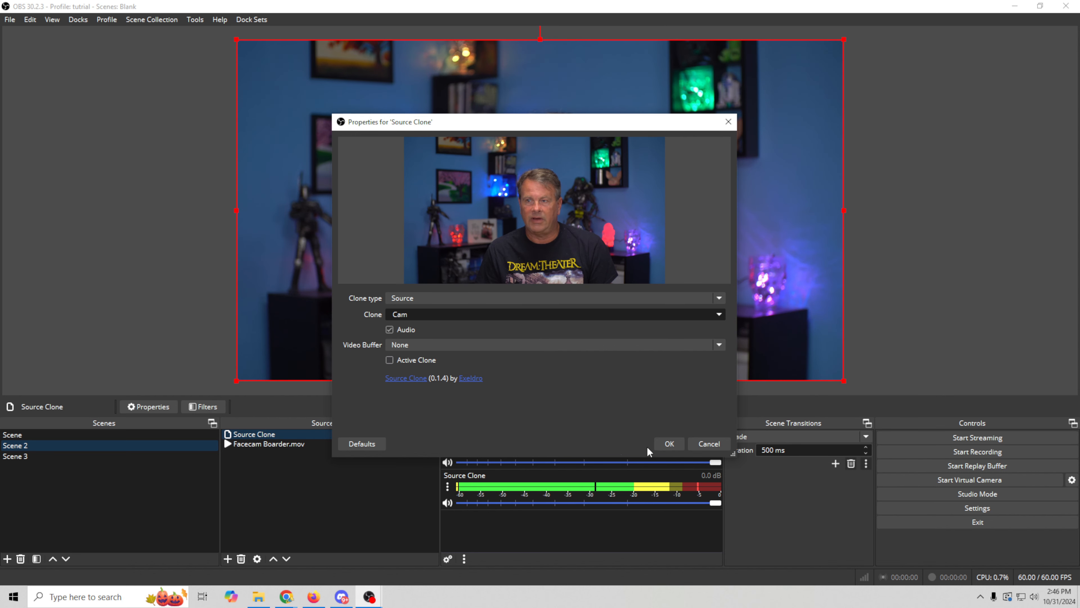
left_click(669, 444)
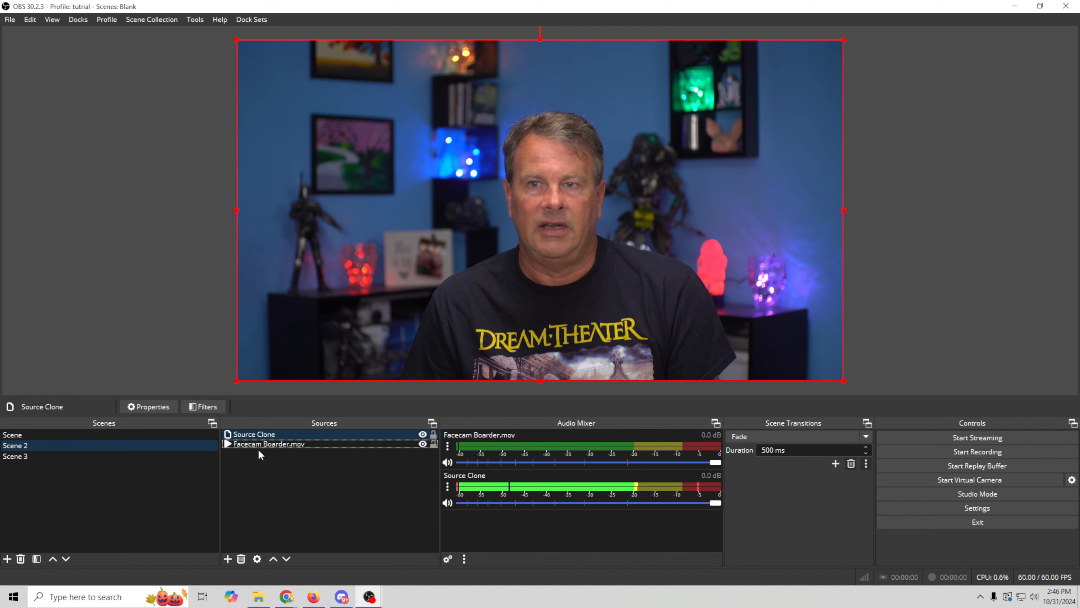
left_click_drag(282, 433, 279, 466)
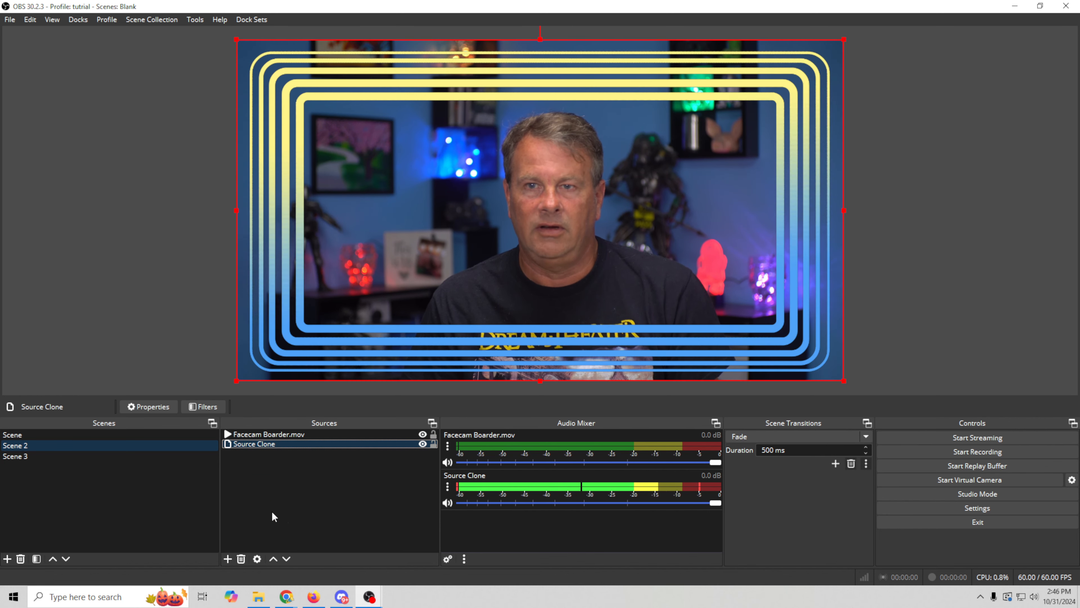
left_click(19, 435)
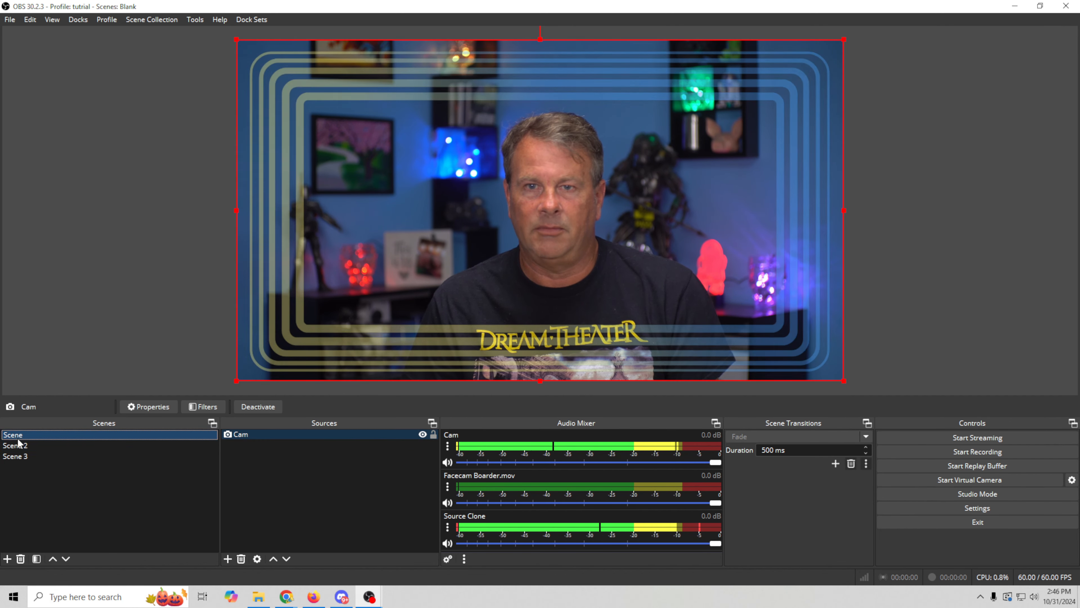
left_click(25, 446)
Step: Add an Image Mask/Blend effect filter to the Source Clone in Scene 2
left_click(244, 444)
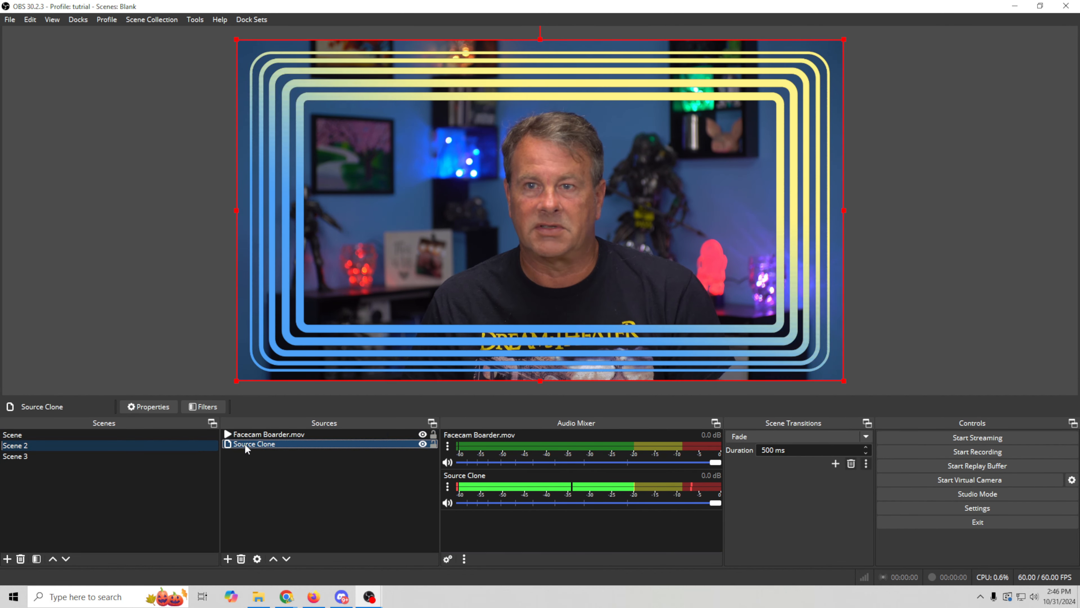
right_click(245, 444)
left_click(271, 422)
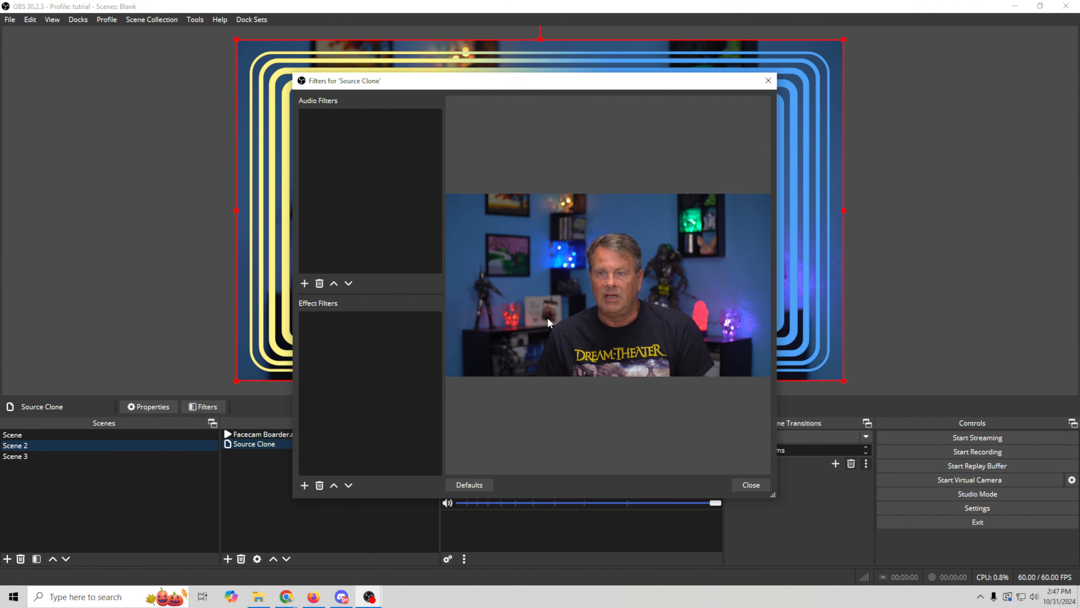
left_click(304, 485)
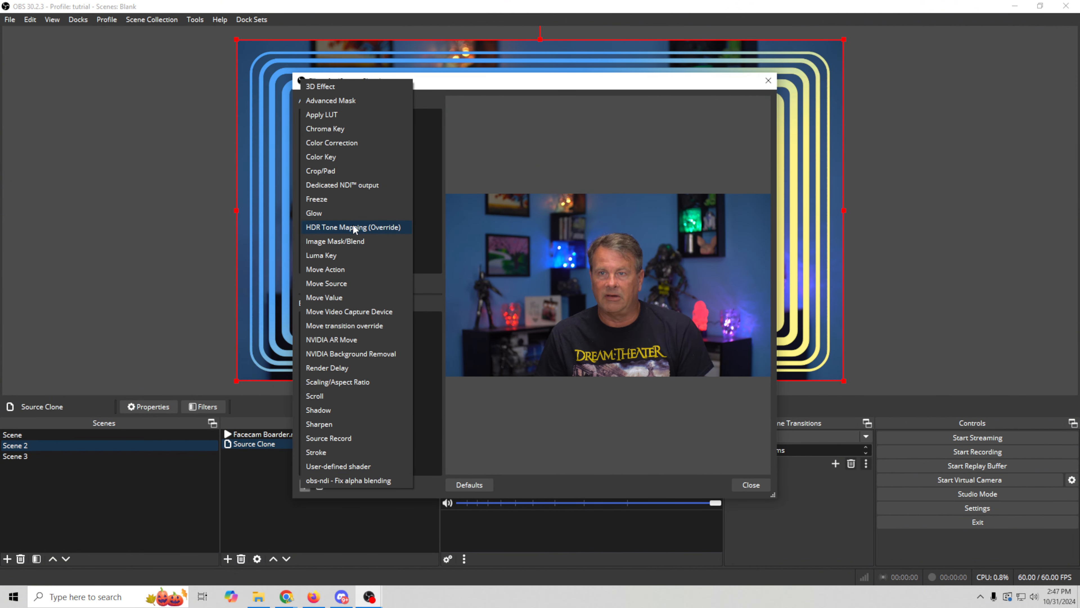
left_click(346, 243)
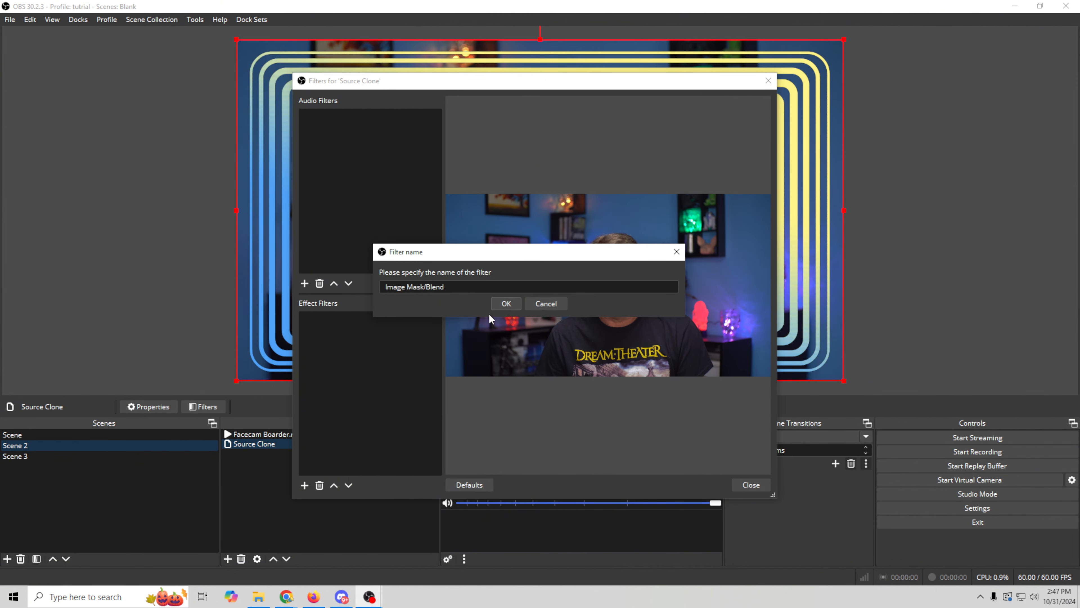
left_click(504, 304)
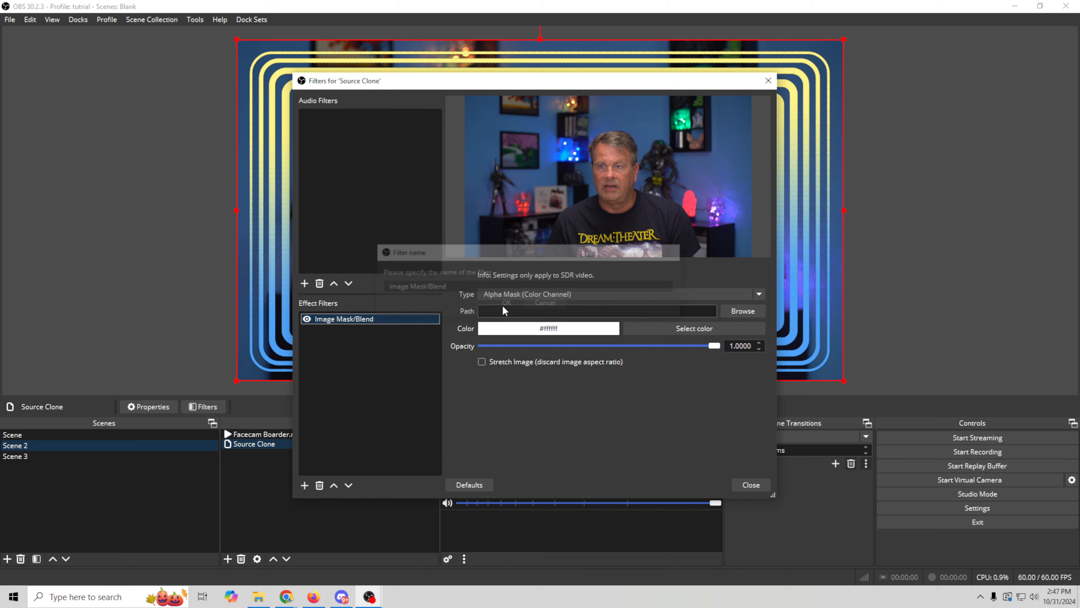
Step: Load Camera.png from the Custom Face Cams folder as the mask image for the Source Clone's Image Mask/Blend filter
left_click(742, 311)
left_click(603, 196)
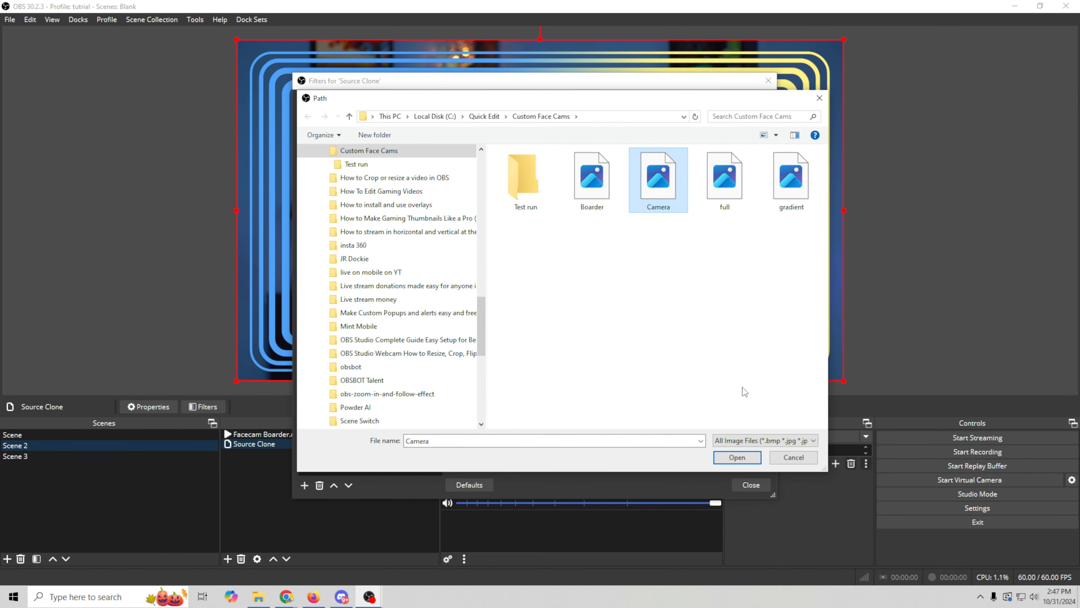
left_click(736, 458)
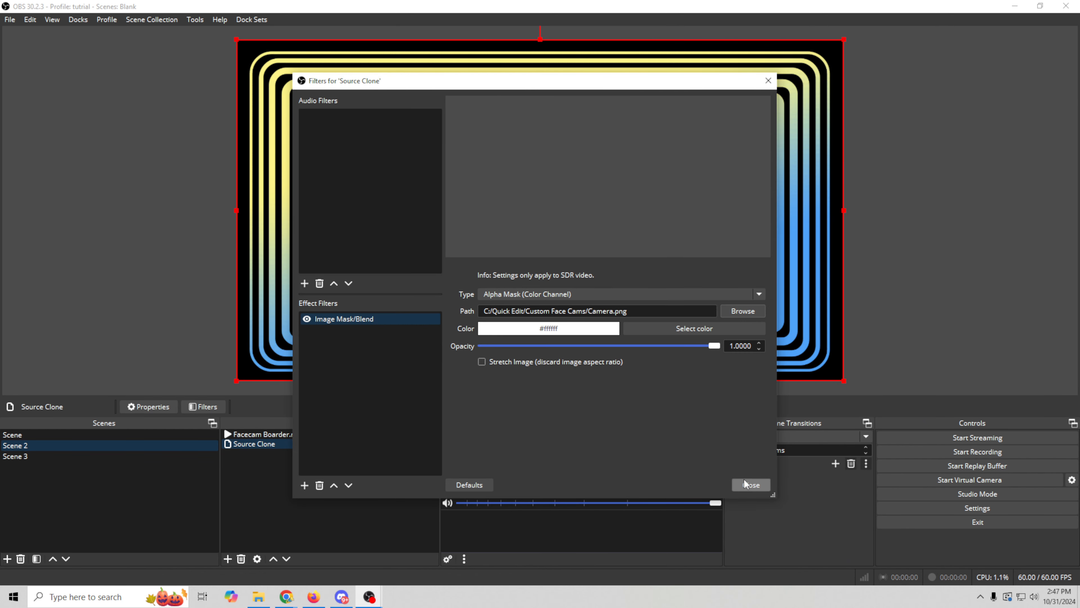
left_click(751, 484)
Step: Set the type of the Source Clone's Image Mask/Blend filter to Alpha Mask (Alpha Channel)
right_click(272, 443)
left_click(302, 426)
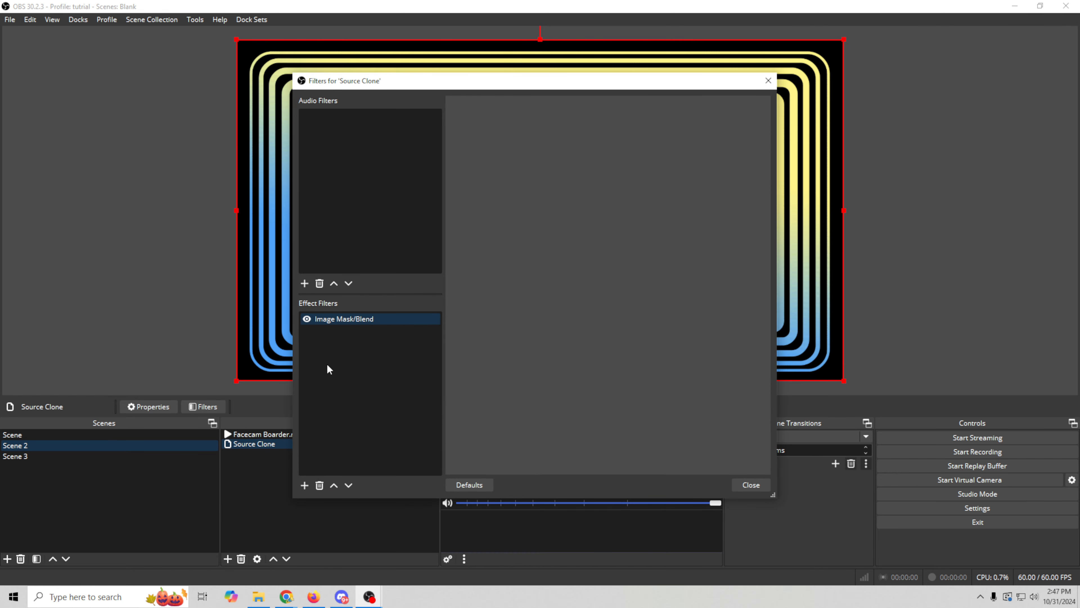
left_click(345, 319)
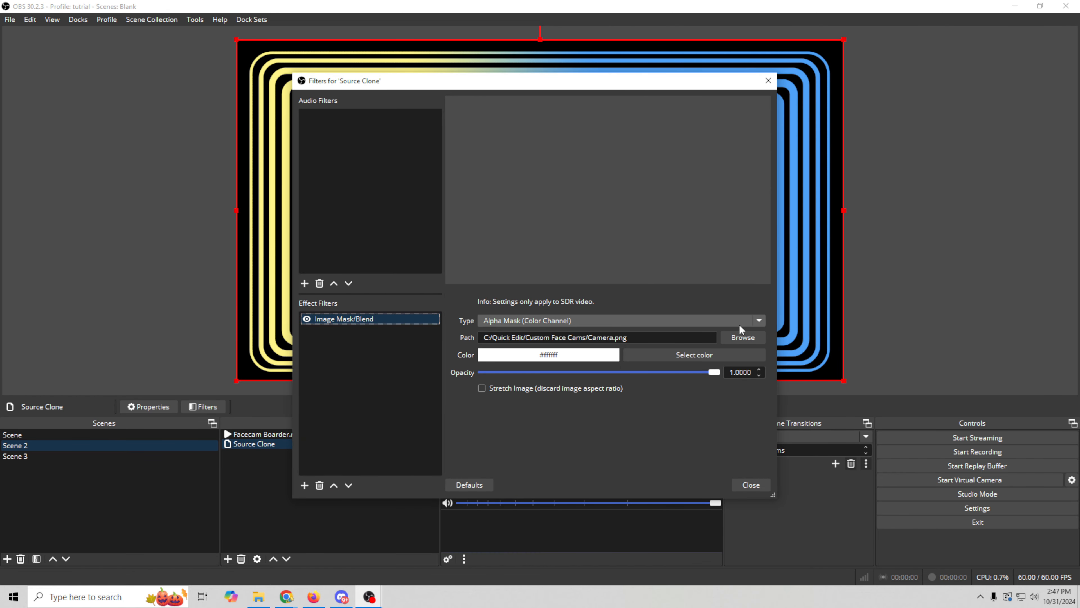
left_click(758, 321)
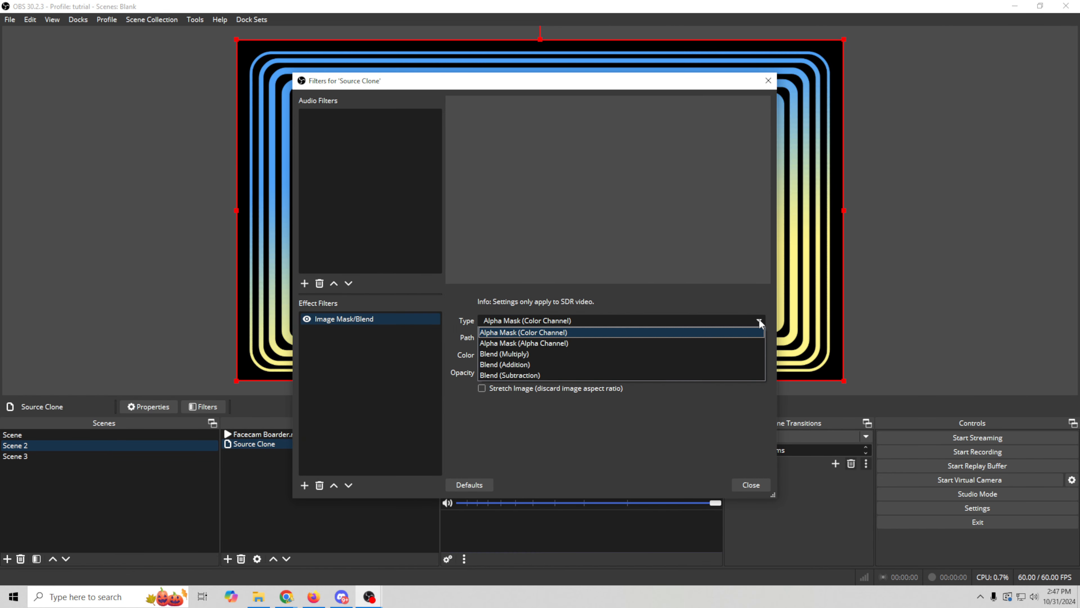
left_click(600, 346)
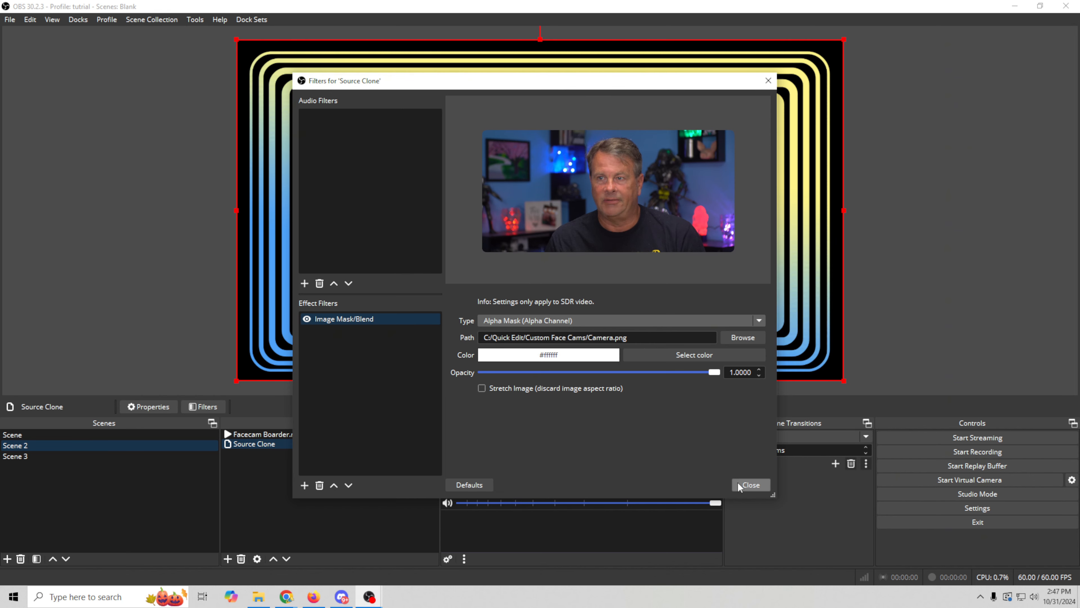
left_click(749, 485)
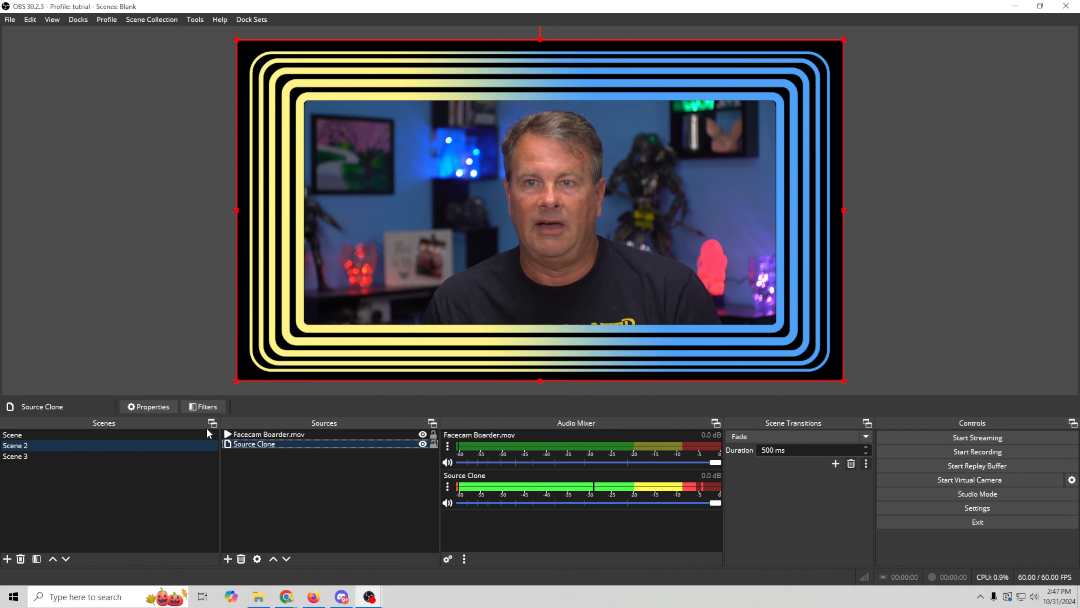
Step: Compare the original Cam source in the scene named Scene with the masked Source Clone in Scene 2
left_click(300, 442)
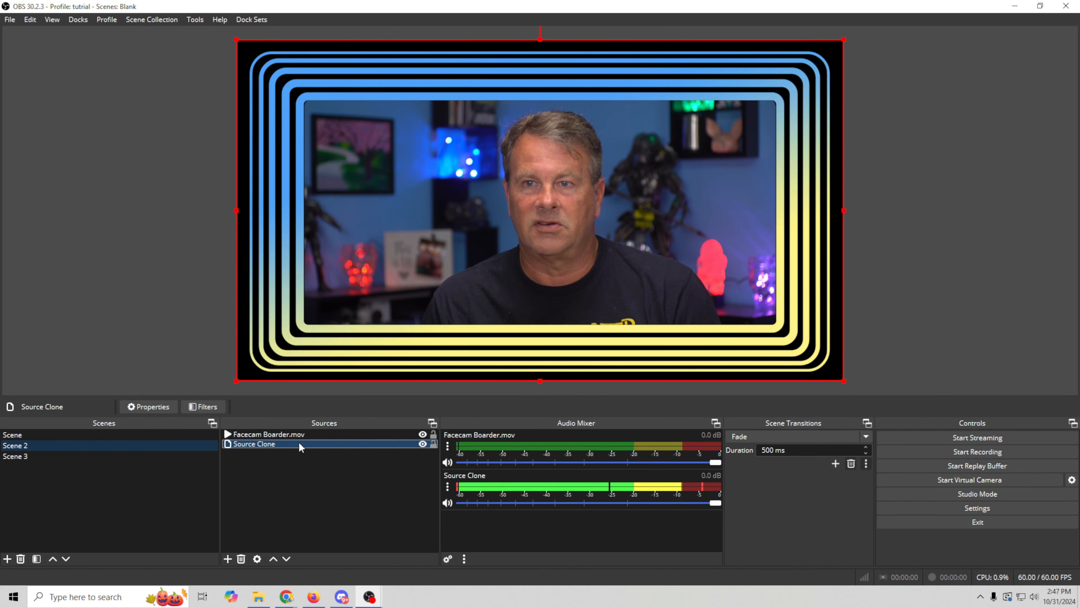
left_click(64, 433)
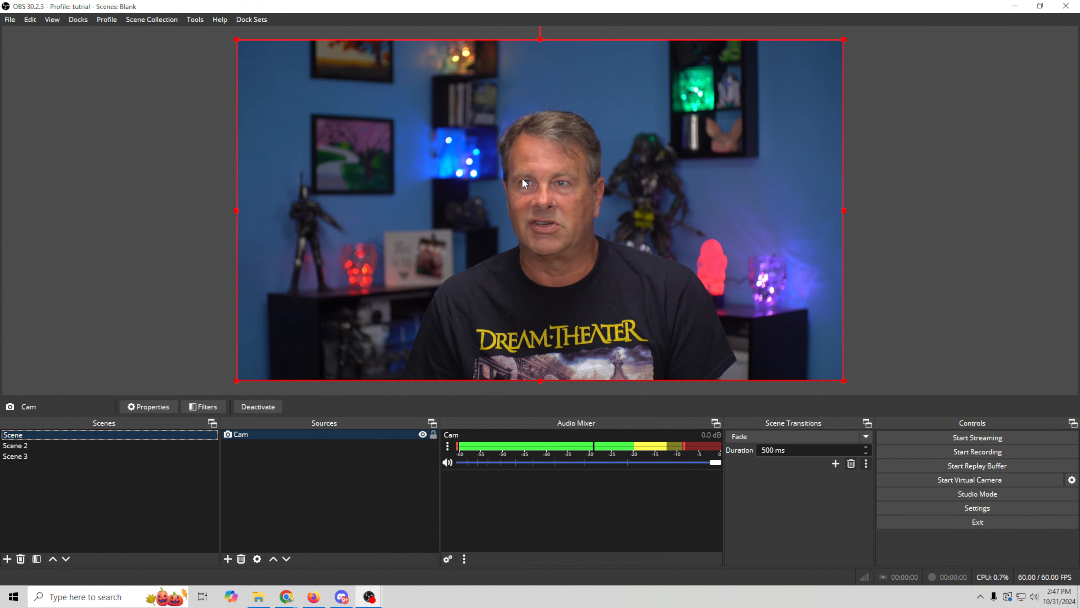
left_click(48, 445)
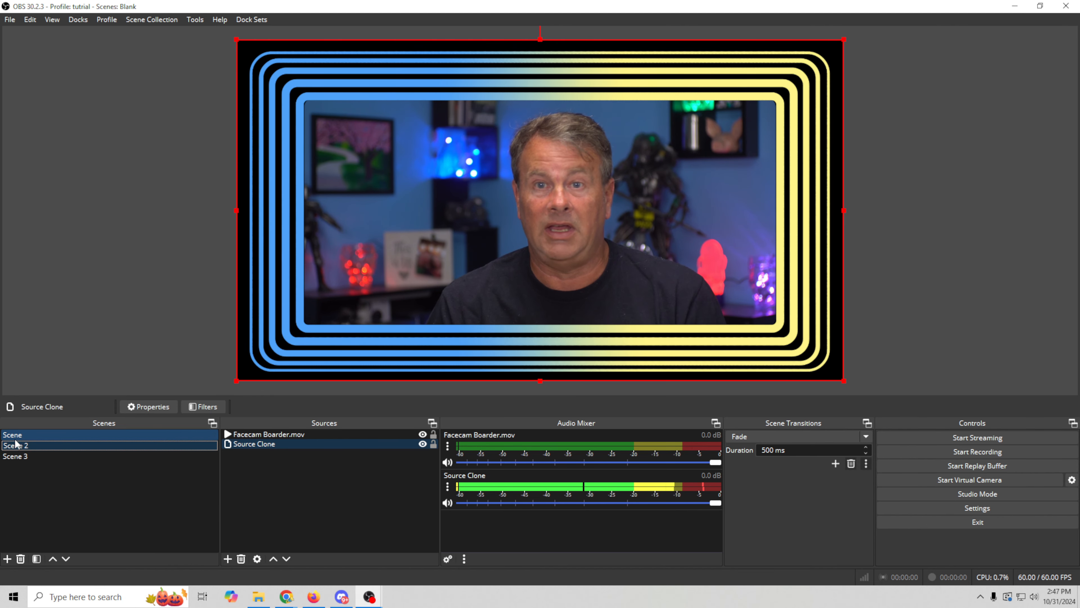
Step: In Scene 3, move the nested Scene 2 source to about 255 px from the canvas's left edge and 152 px from its top, and scale it down slightly
left_click(60, 457)
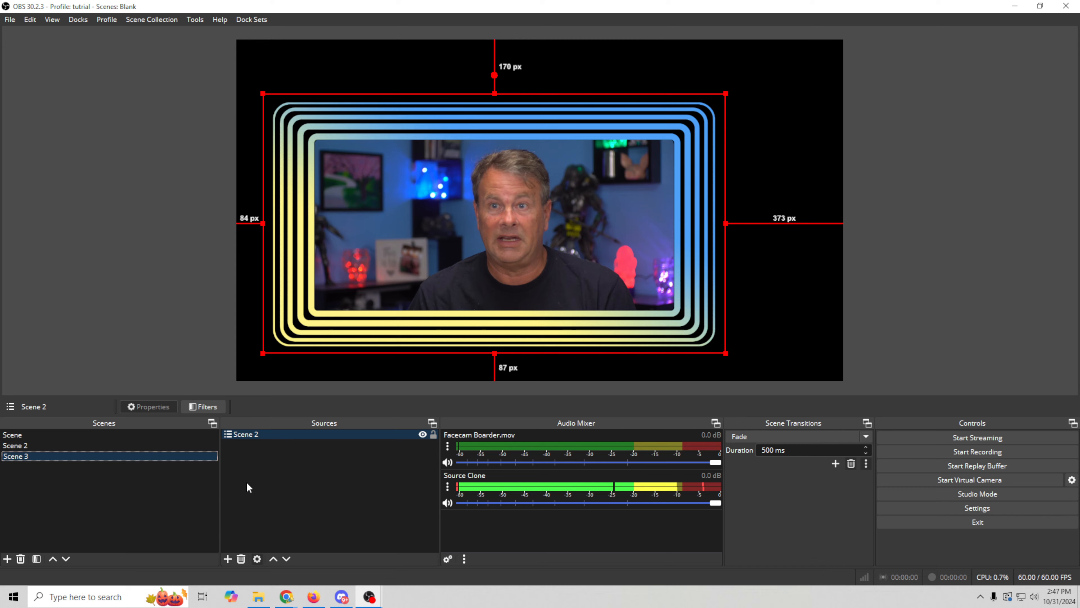
left_click_drag(478, 275, 532, 270)
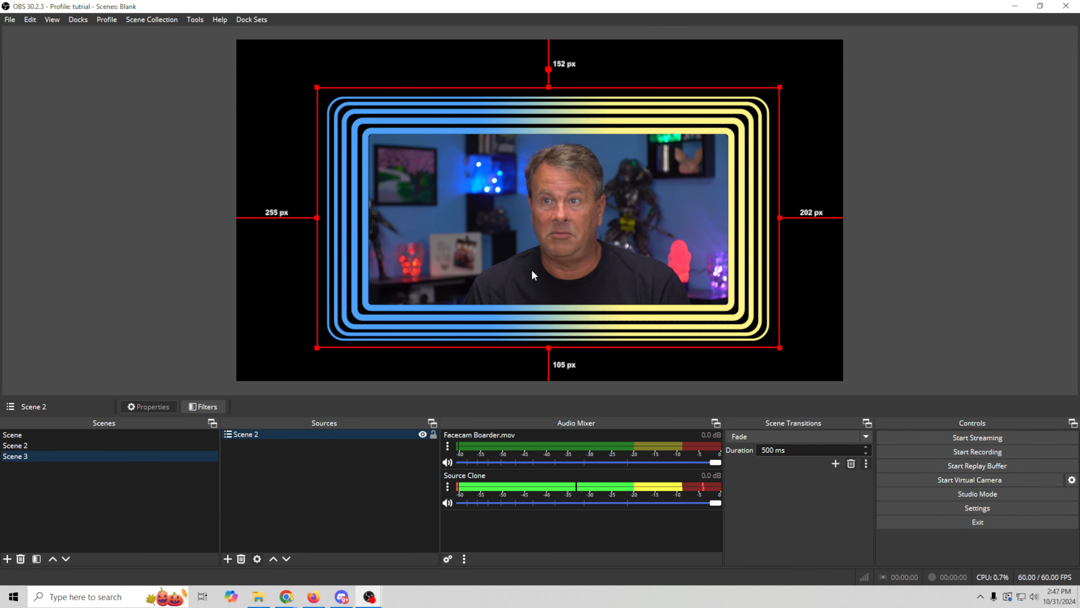
left_click_drag(780, 350, 730, 323)
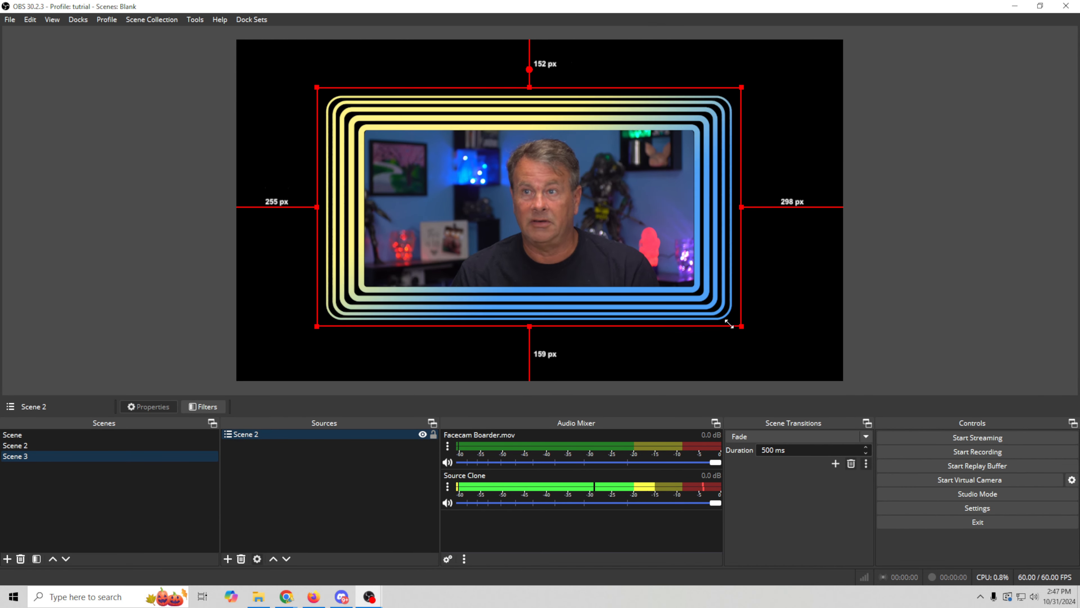